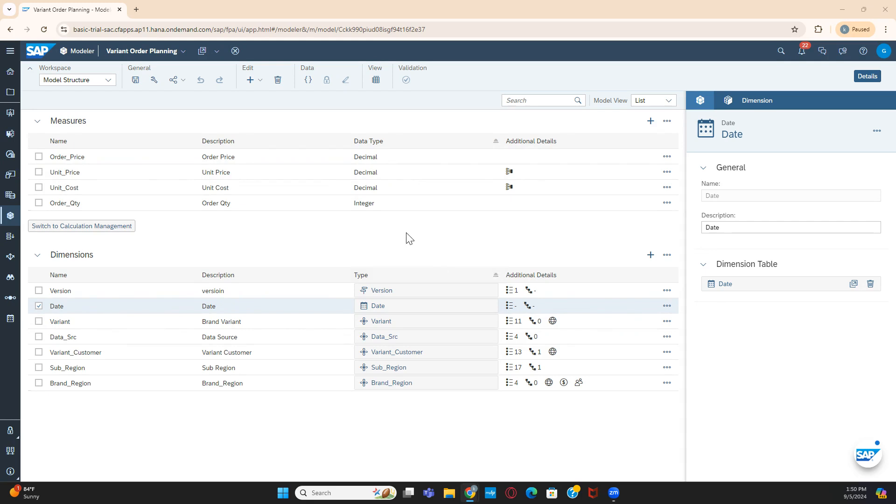
Step: Add a new dimension named Date2 with a new dimension table of type Date
left_click(649, 258)
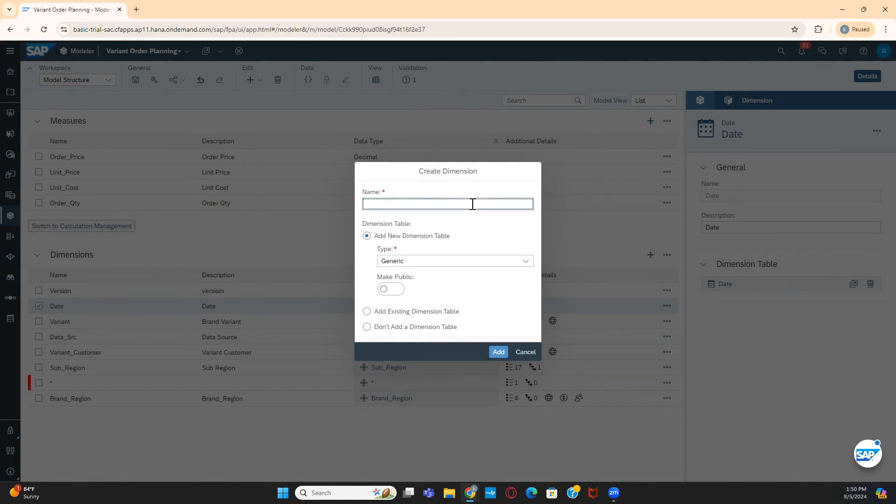
type("Date2")
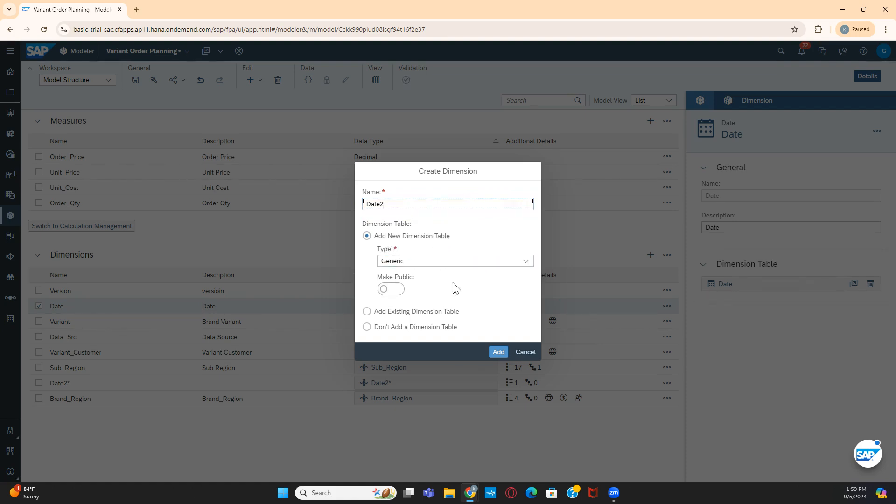
left_click(527, 262)
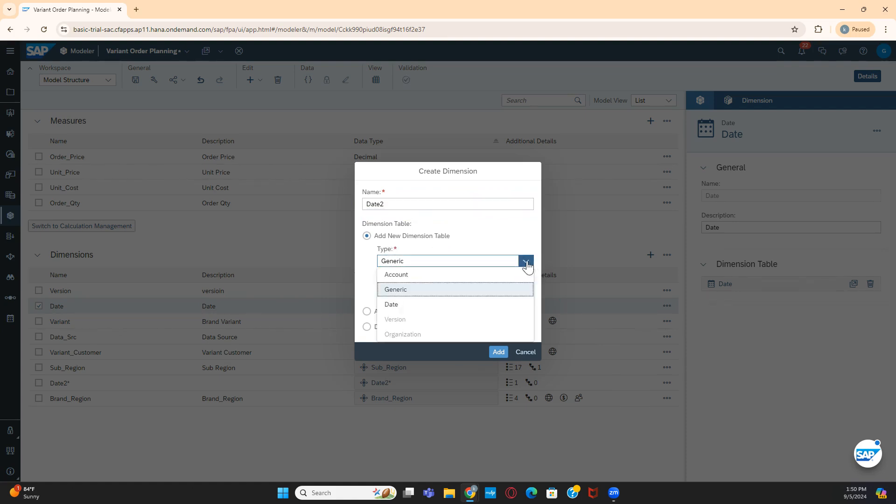
left_click(403, 309)
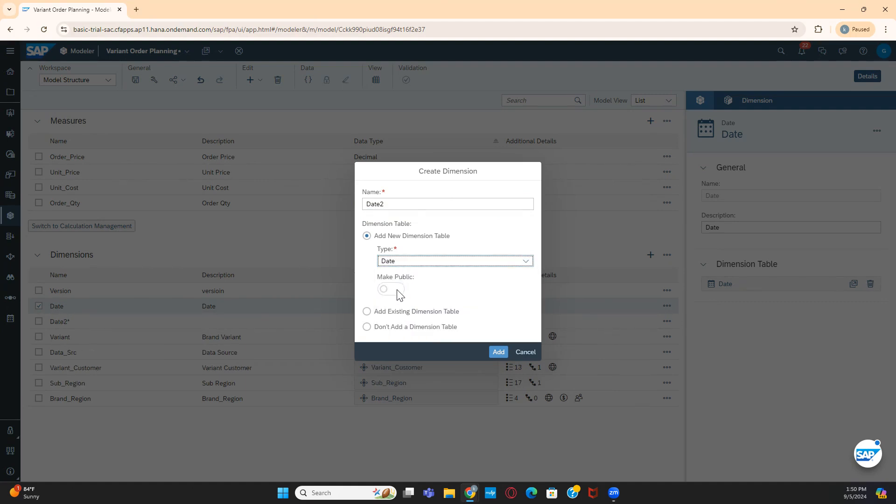
left_click(398, 290)
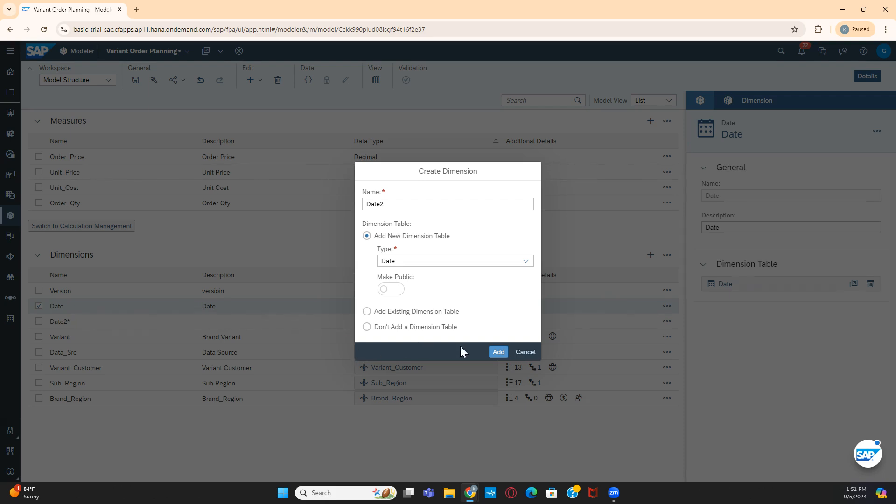
left_click(504, 353)
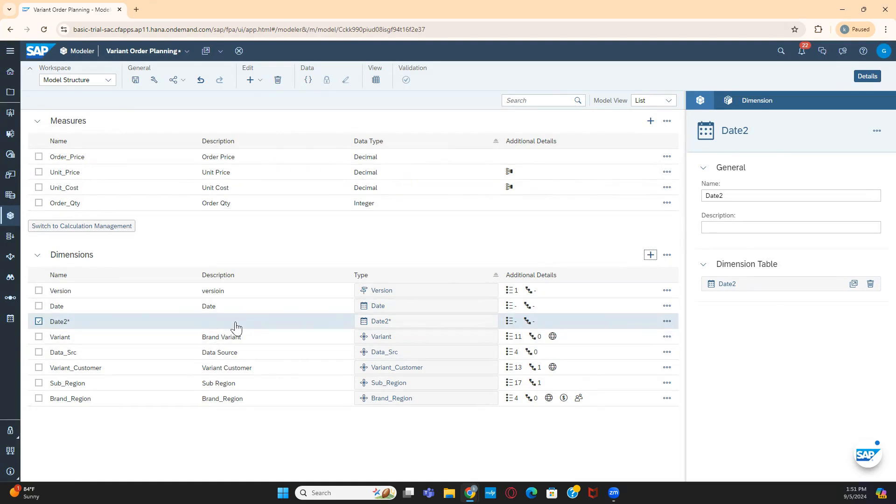
Step: Enter Date2 as the description of the new date dimension
left_click(728, 227)
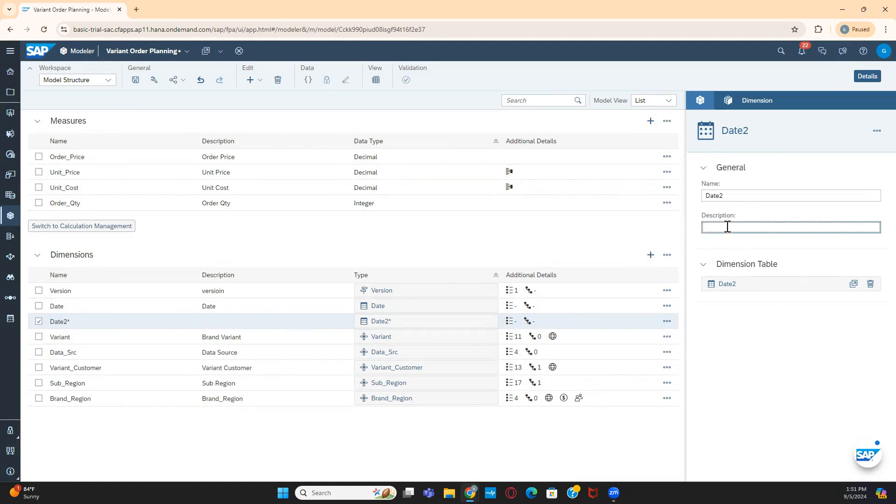
type("Dte")
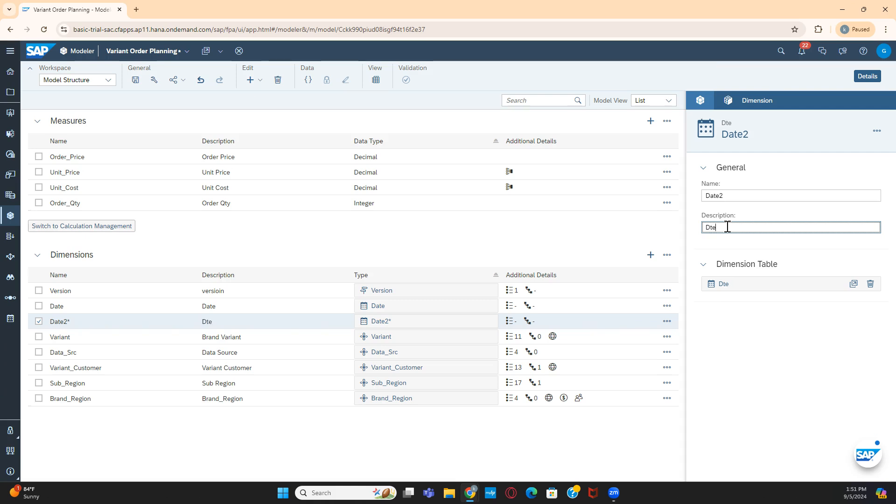
type("2")
key("BackSpace")
key("BackSpace")
key("BackSpace")
type("ate2")
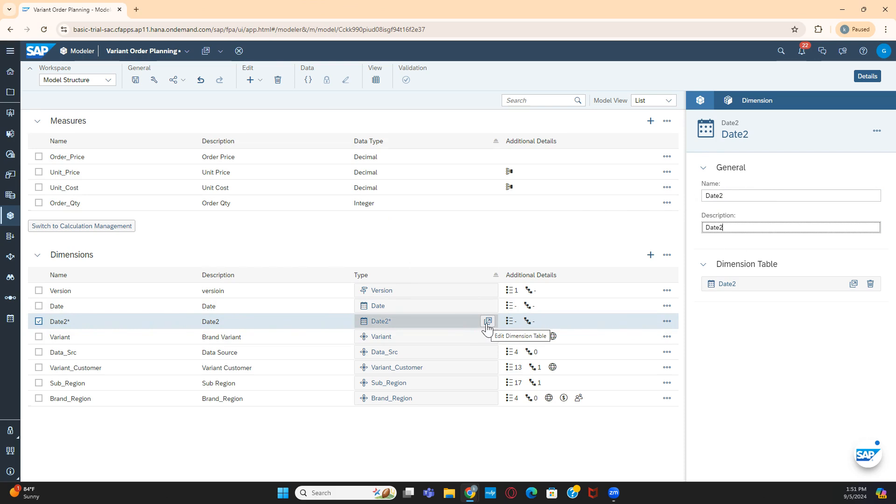
Step: Open the Date2 dimension table for editing and set its default booking behavior to Distribute Values
left_click(488, 322)
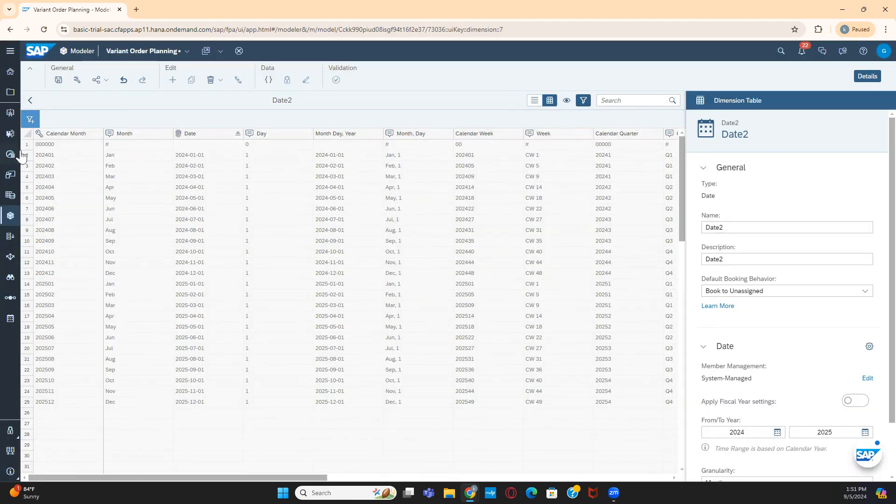
left_click(28, 146)
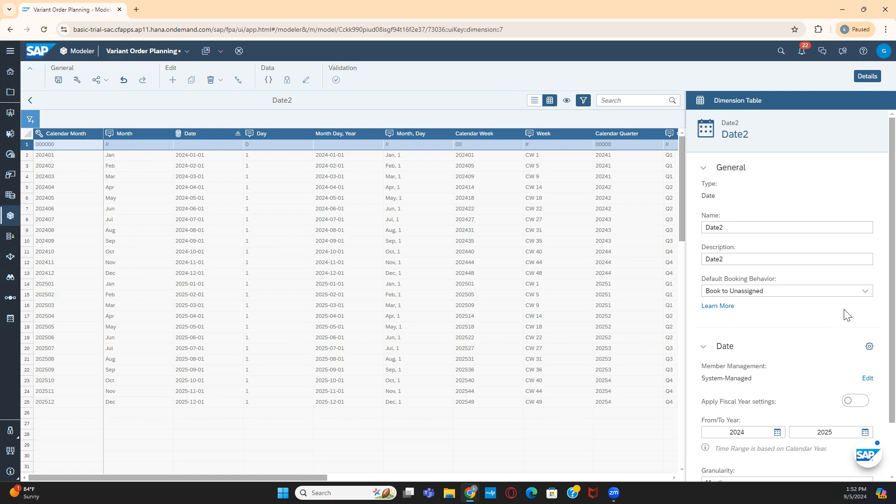
left_click(866, 292)
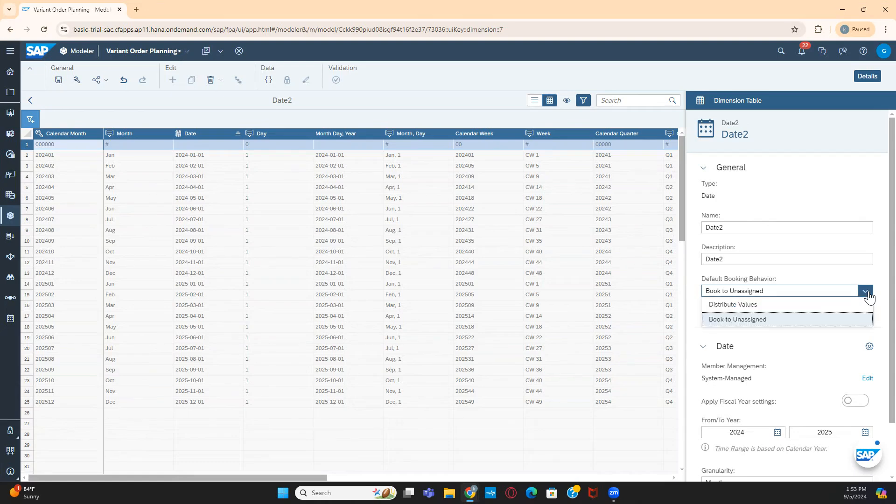
left_click(757, 306)
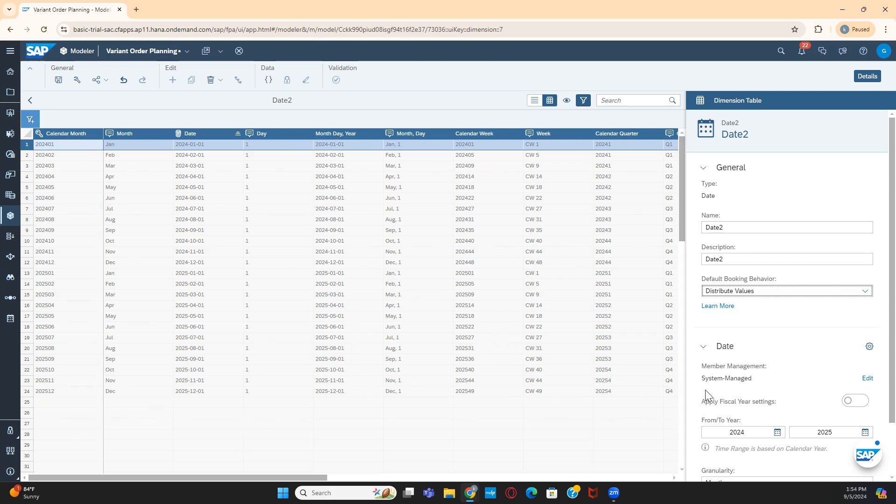
Step: Set the Date2 time range from 2022 to 2026 and refresh the data preview
scroll(706, 388, "down", 2)
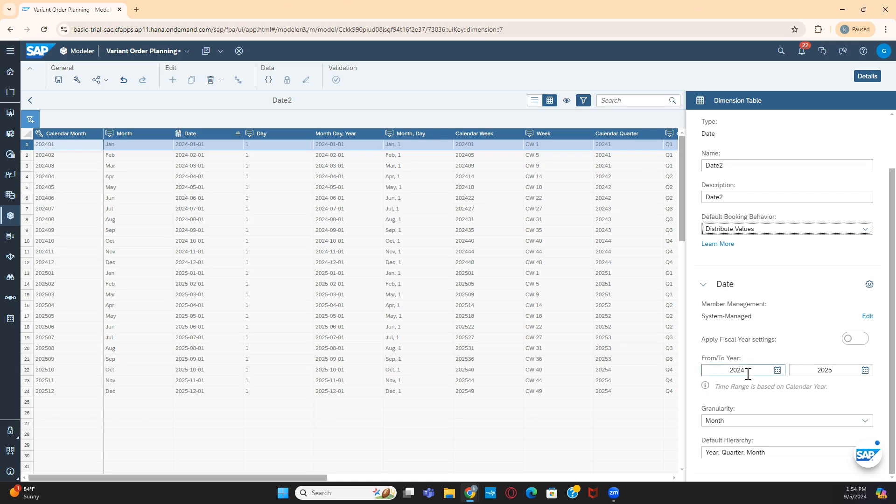
left_click(777, 370)
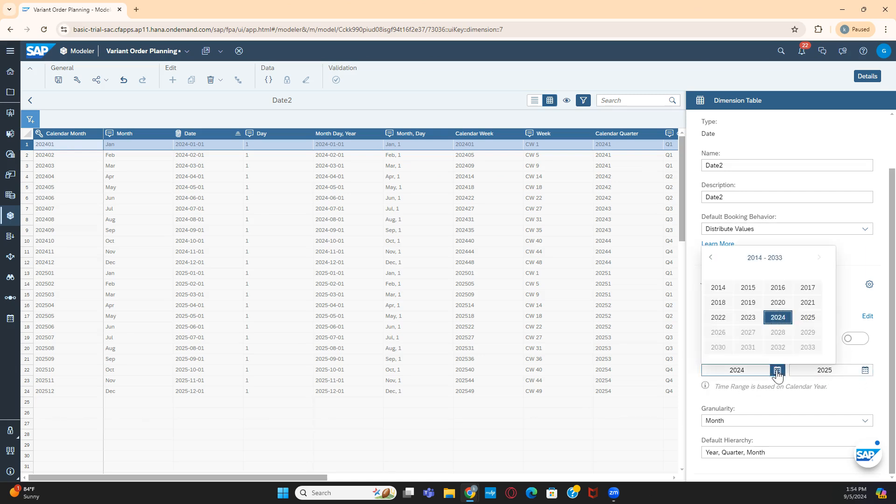
left_click(748, 318)
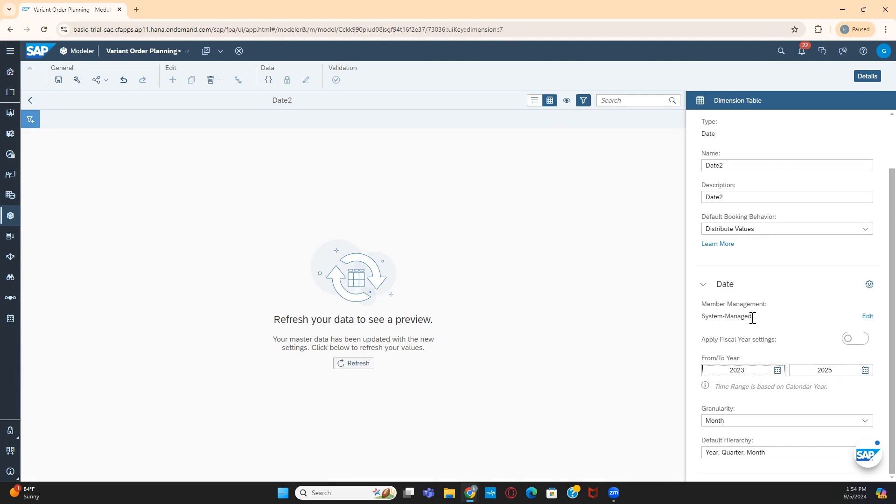
left_click(866, 371)
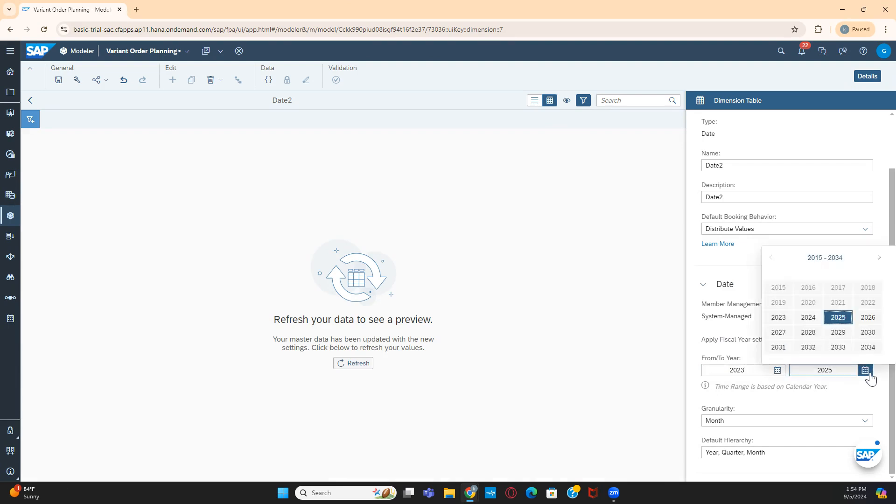
left_click(871, 317)
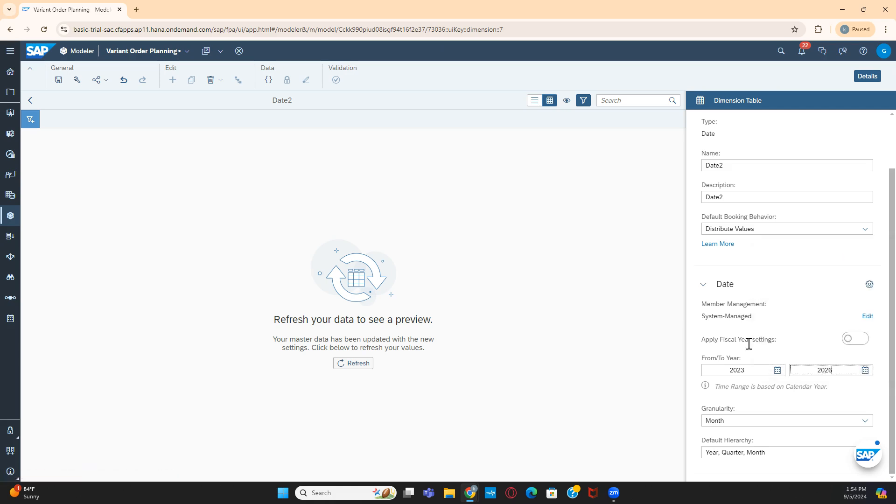
left_click(753, 372)
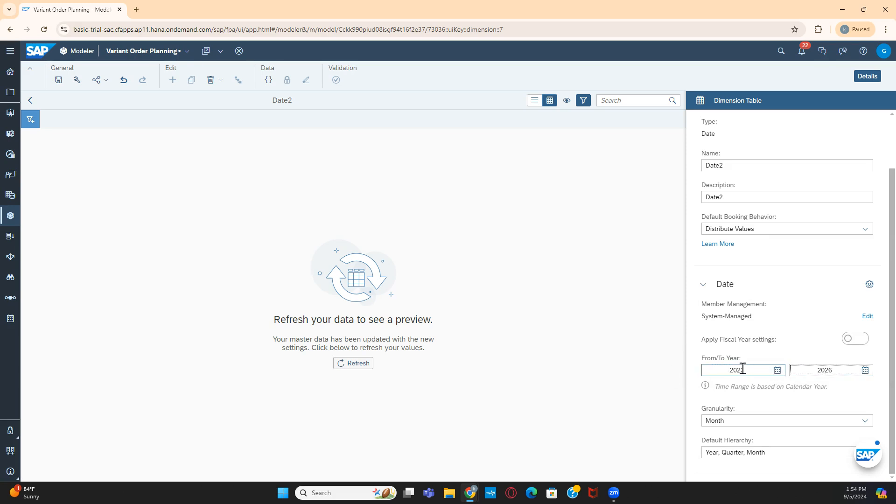
left_click(777, 371)
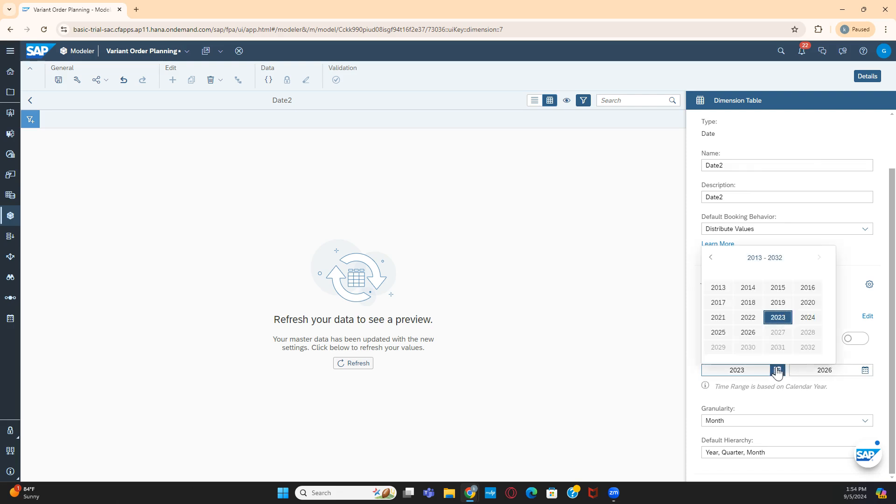
left_click(749, 318)
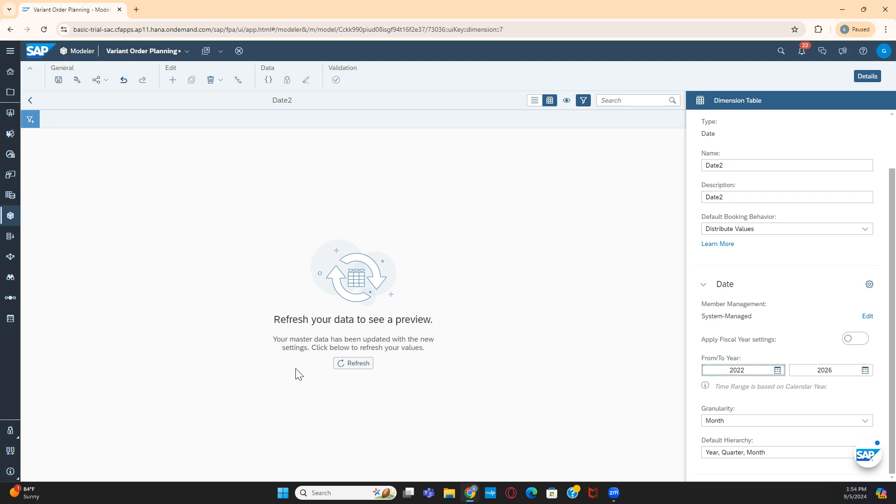
left_click(353, 368)
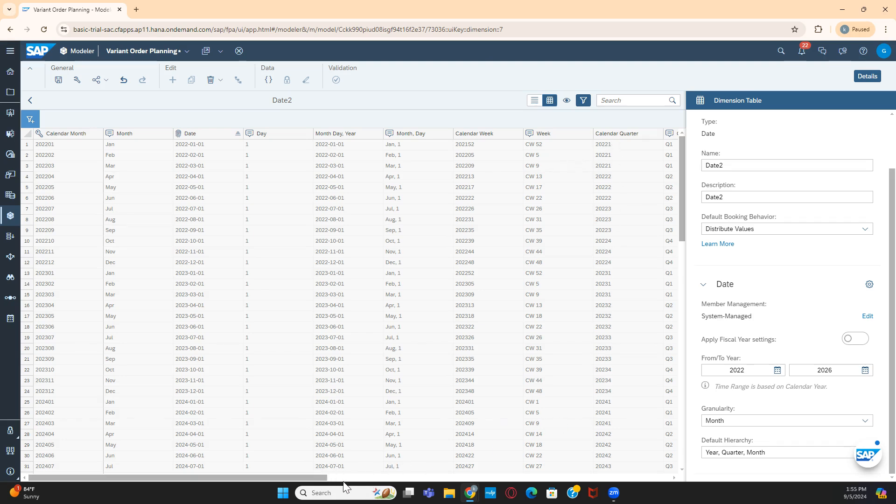
left_click_drag(316, 480, 156, 488)
left_click(49, 149)
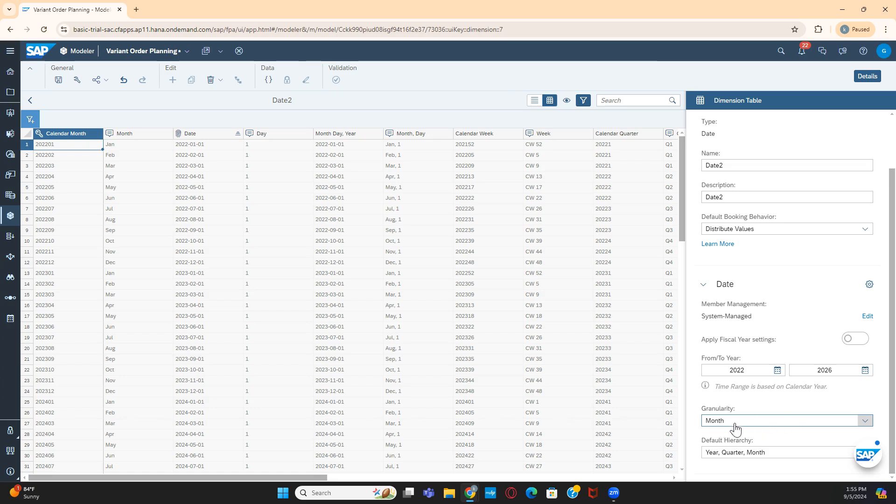
Step: Examine the granularity options of Date2 and the model's week-based date pattern setting
left_click(864, 421)
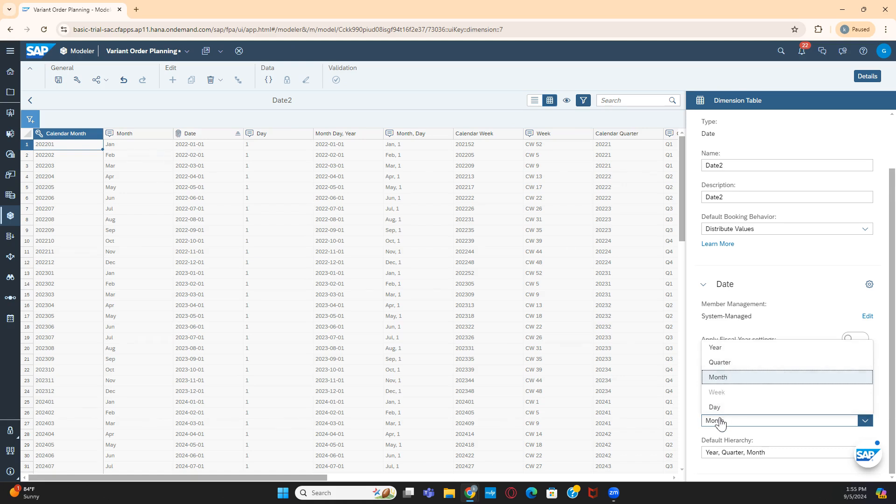
left_click(788, 288)
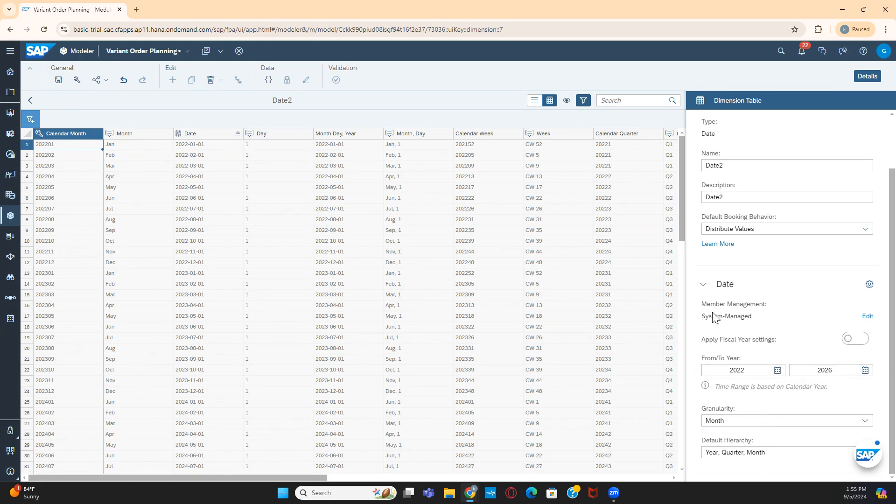
left_click(870, 285)
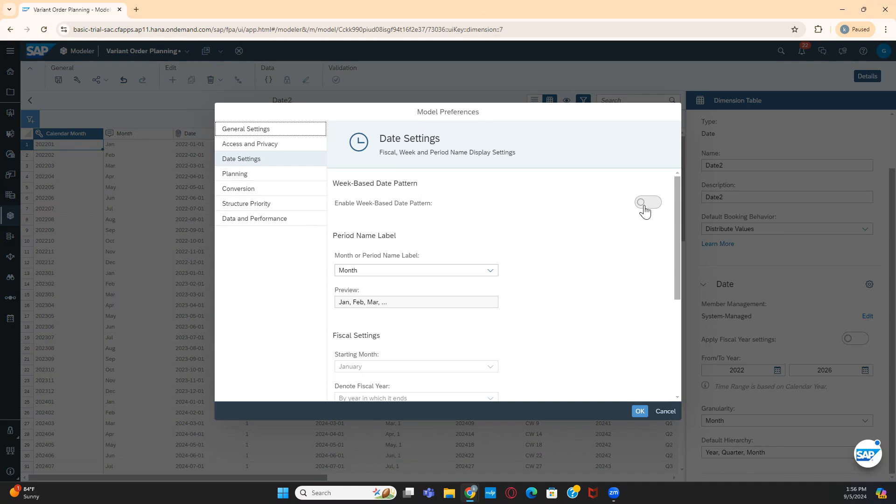
left_click(677, 414)
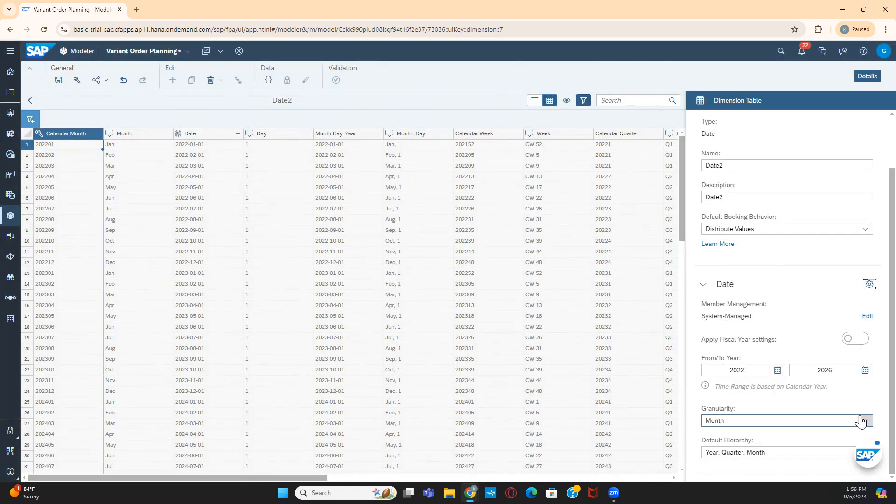
left_click(862, 421)
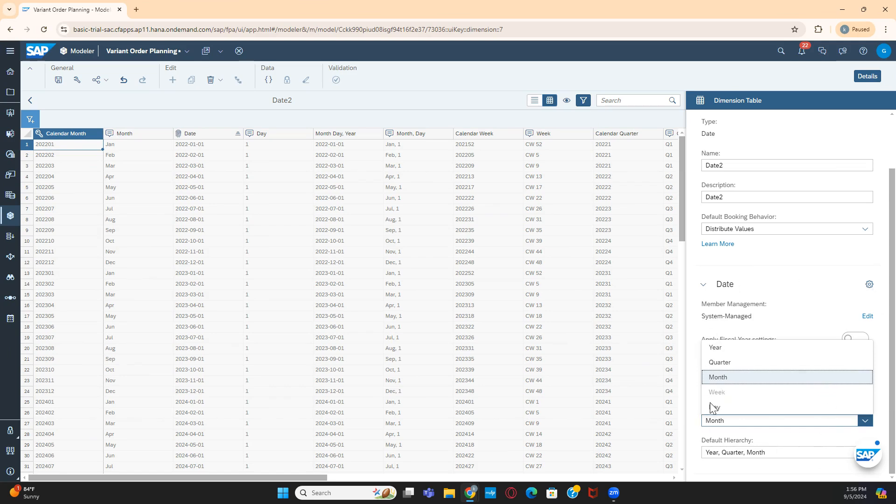
left_click(789, 293)
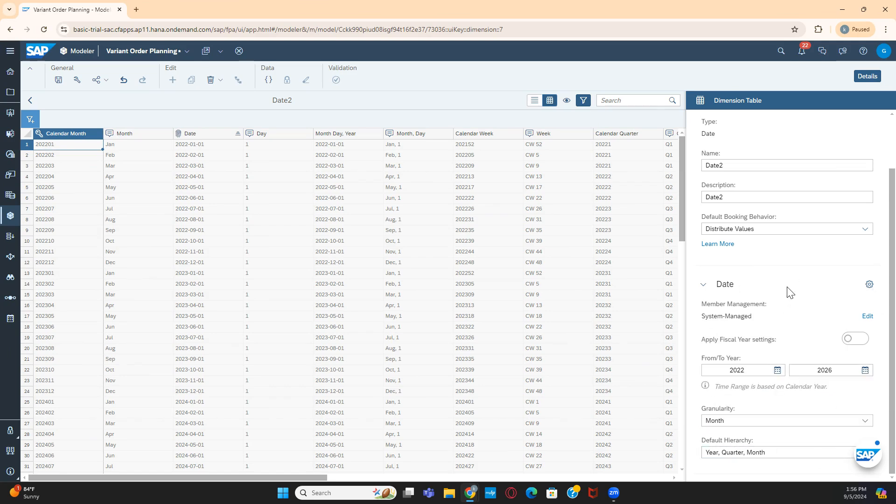
Step: Enable the week-based date pattern in the model's date settings
left_click(869, 285)
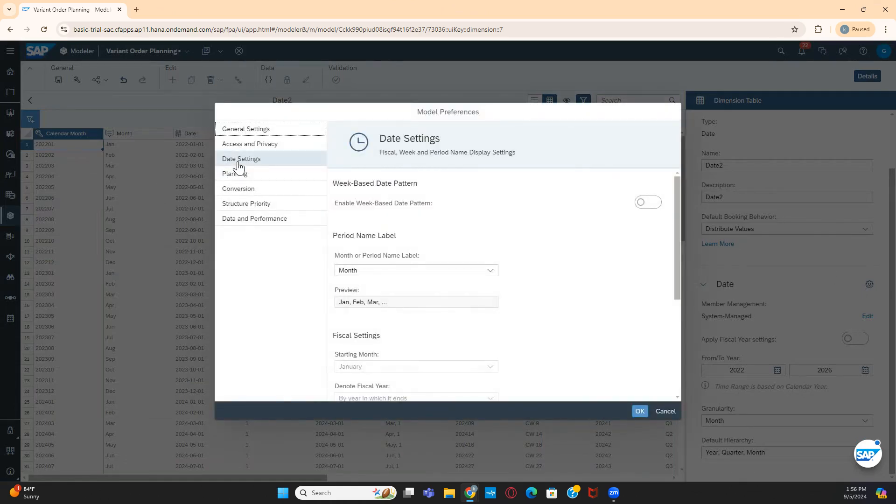
left_click(238, 163)
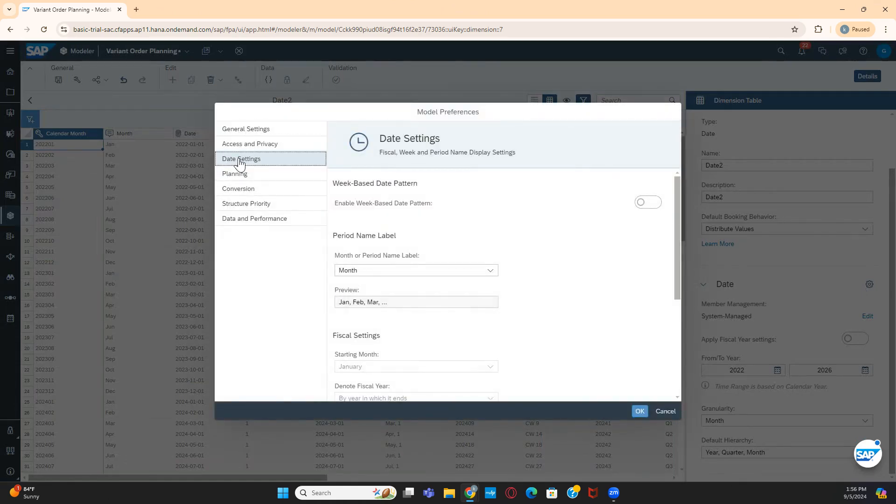
left_click(652, 210)
left_click(653, 205)
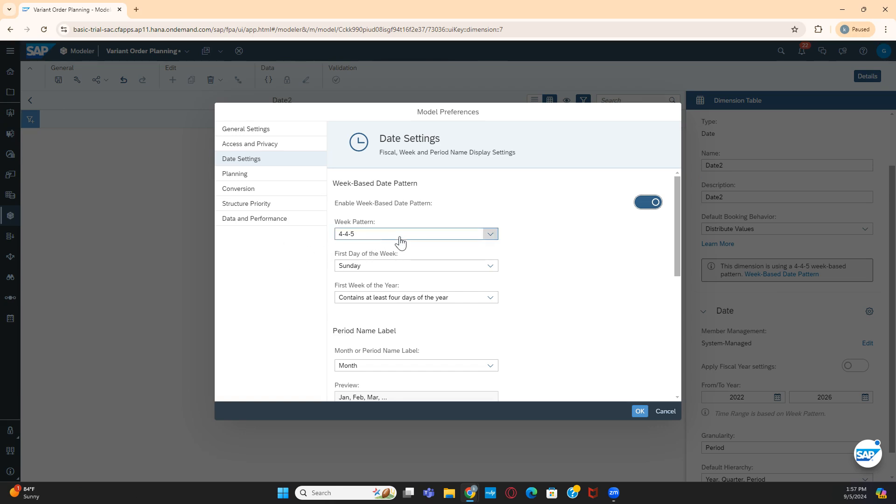
Step: Examine the week pattern options, try the Period Number and Period Number with Prefix labels, and return the period name label to Month
left_click(488, 235)
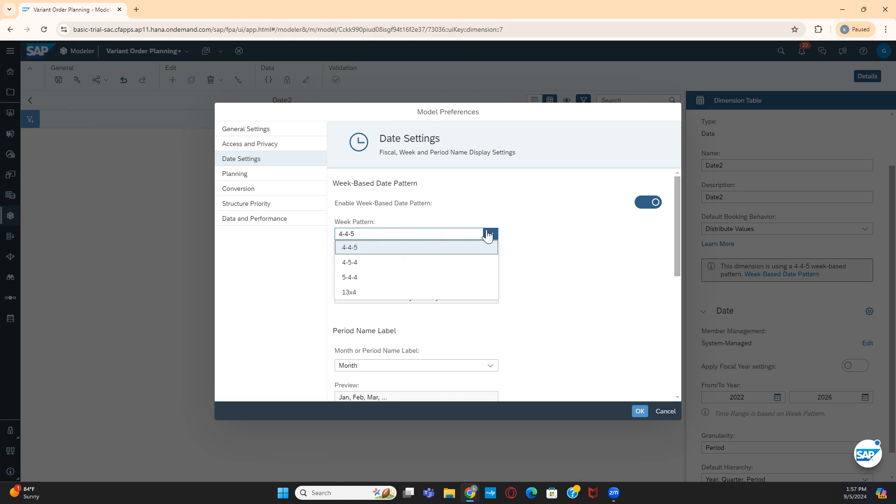
left_click(583, 312)
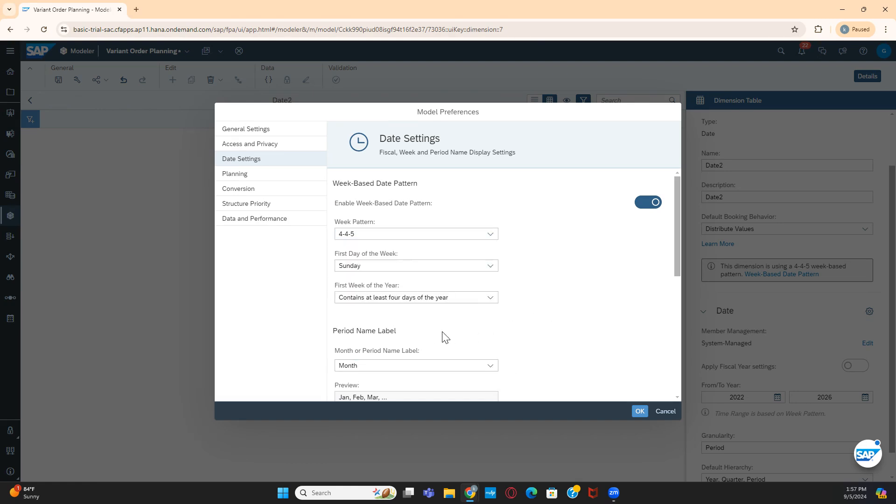
scroll(444, 338, "down", 2)
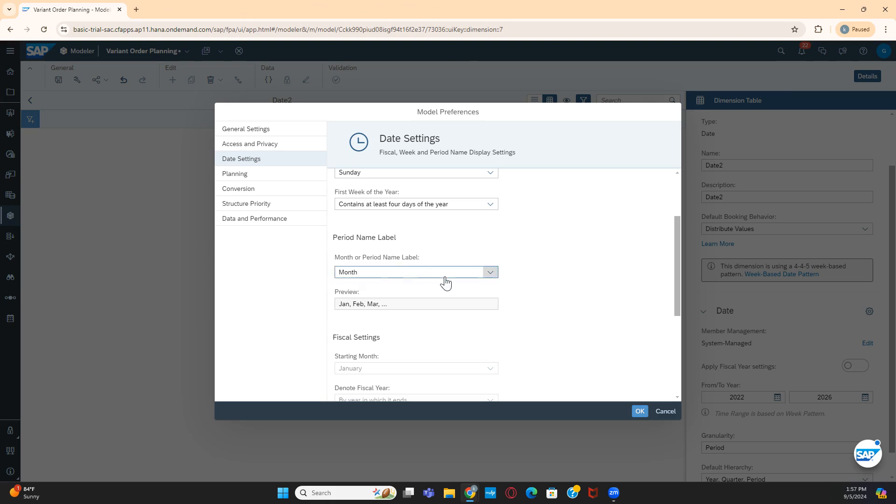
left_click(491, 276)
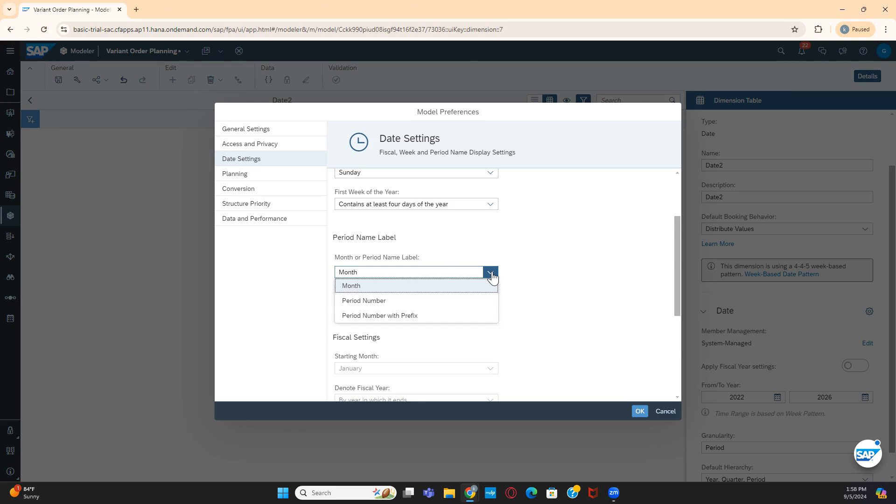
left_click(366, 301)
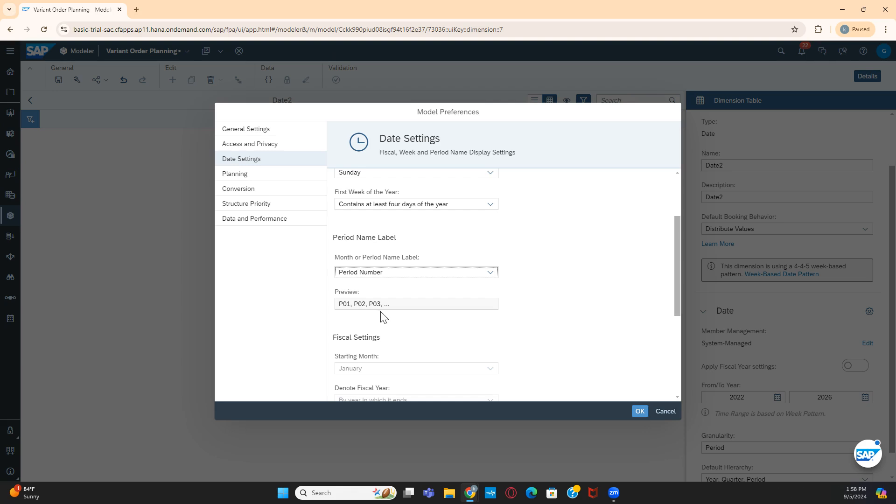
left_click(497, 275)
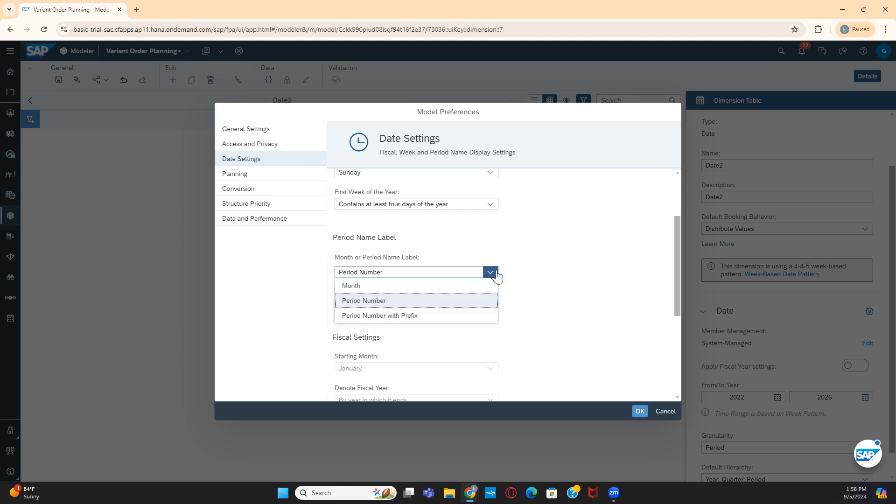
left_click(398, 320)
left_click(518, 273)
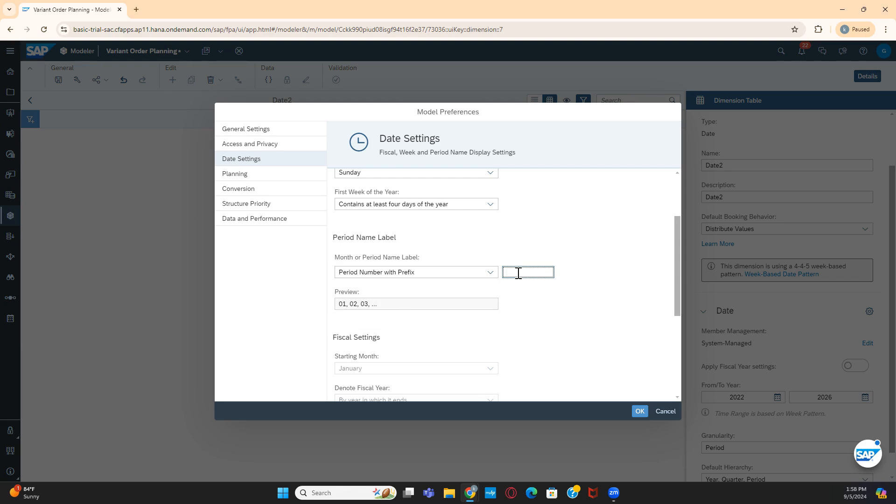
left_click(487, 272)
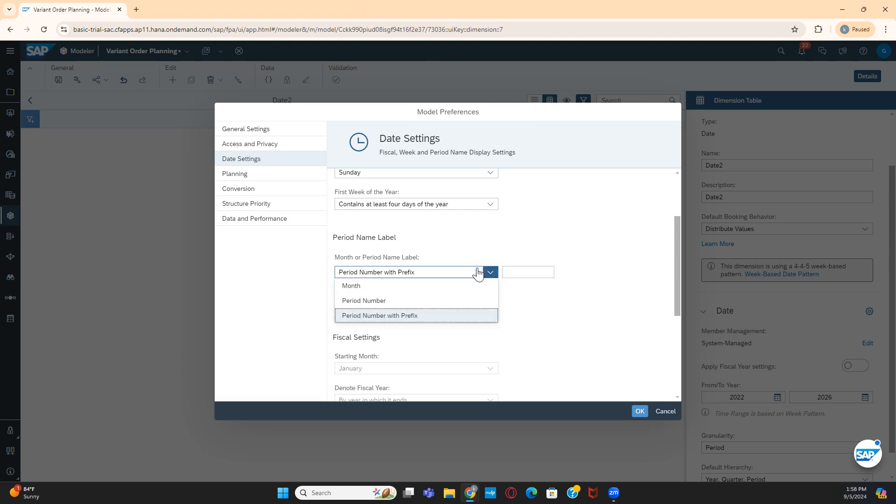
left_click(375, 287)
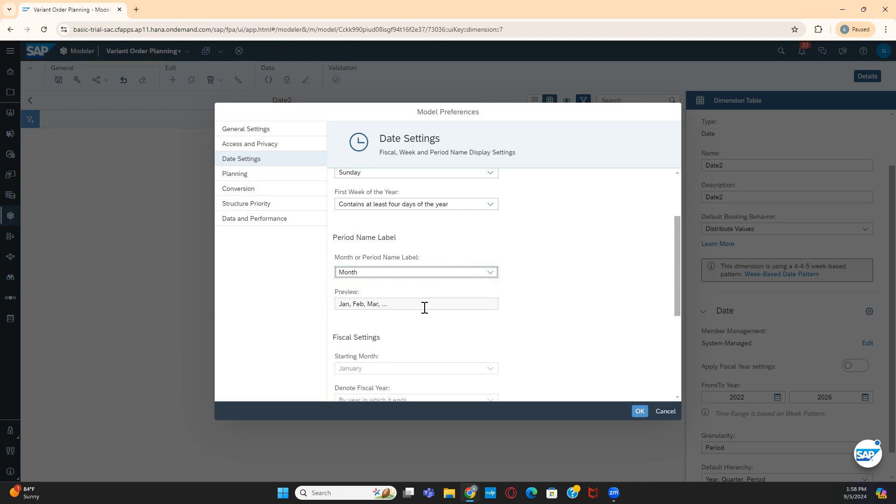
Step: Try fiscal year settings on the Date and Date2 dimensions in turn, and discard all changes to the model preferences
scroll(424, 306, "down", 3)
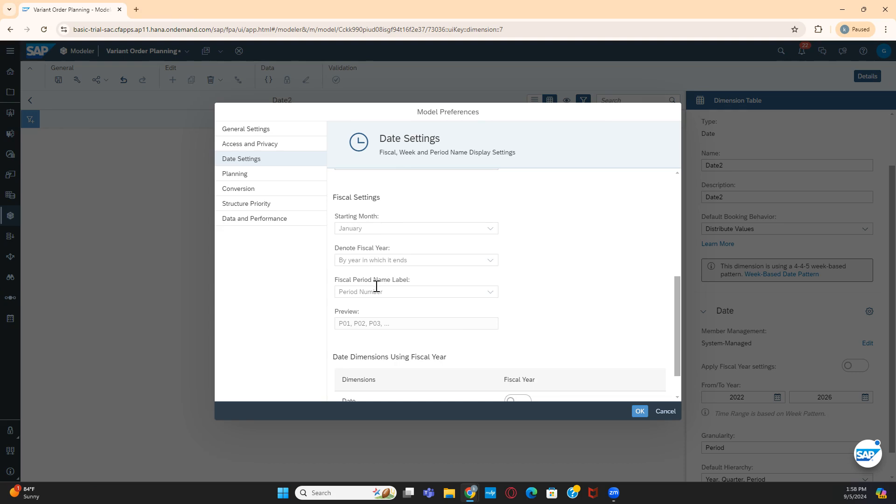
scroll(391, 309, "down", 1)
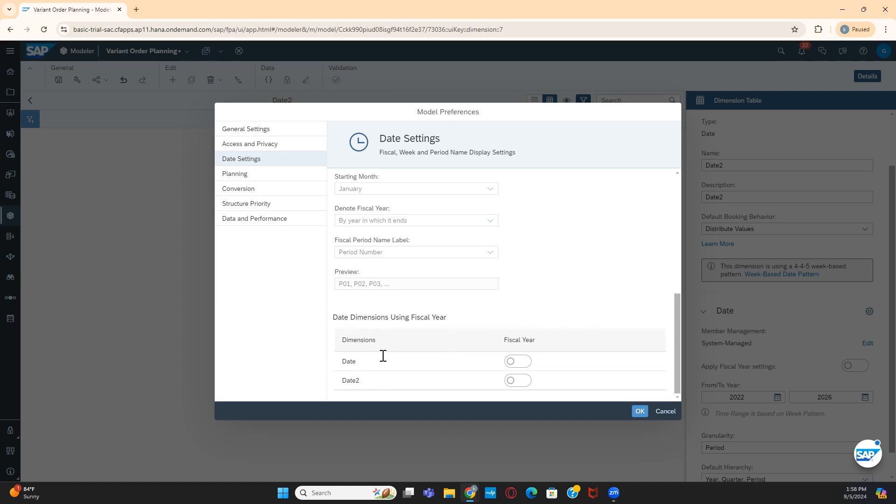
left_click(522, 363)
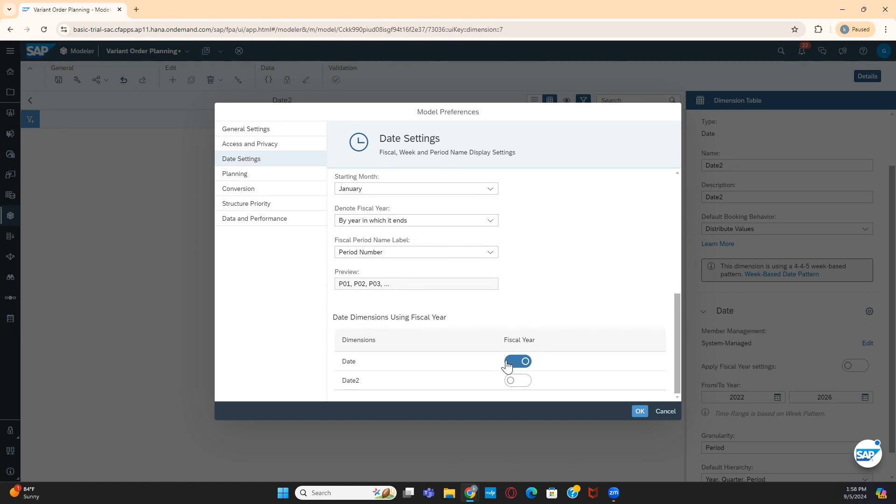
scroll(465, 301, "up", 2)
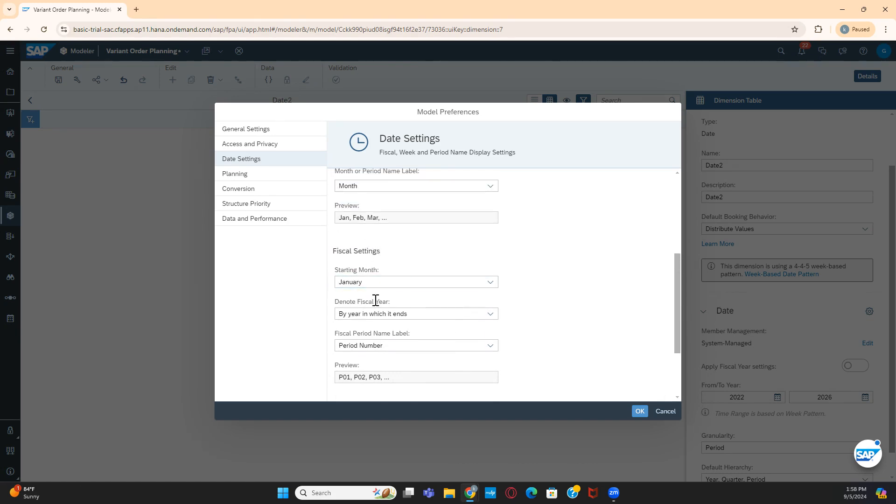
scroll(394, 345, "down", 2)
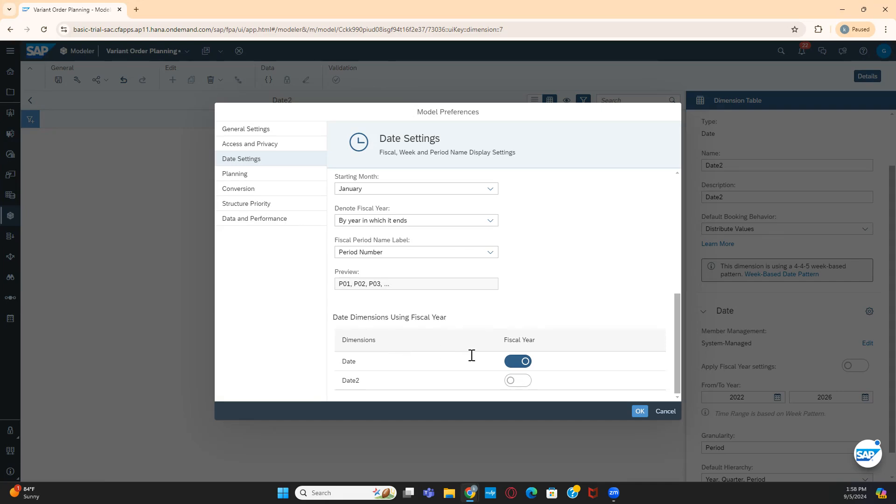
left_click(510, 364)
left_click(531, 387)
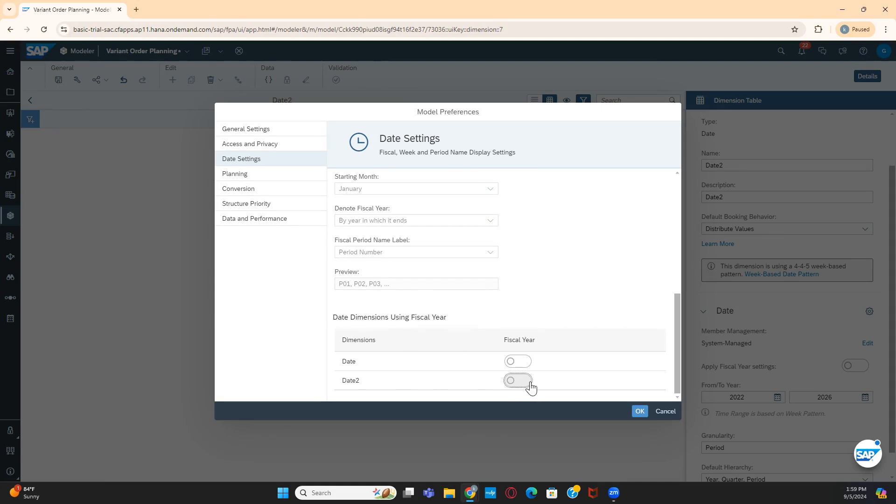
left_click(531, 385)
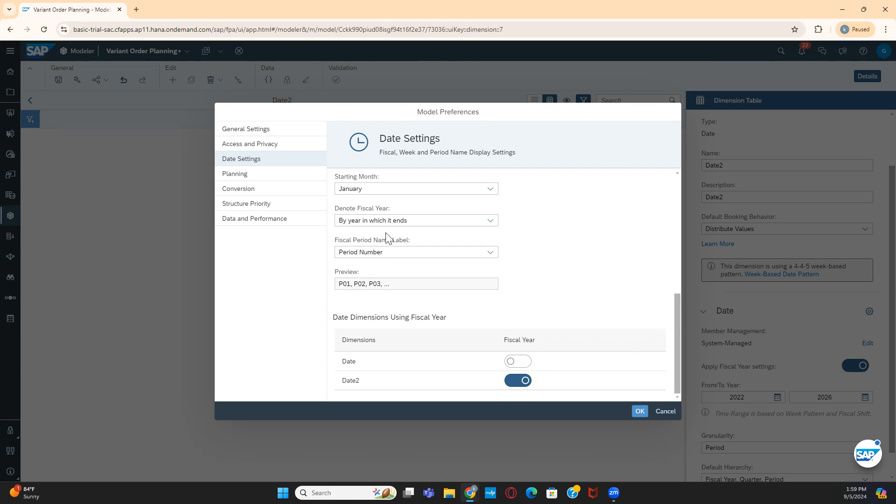
scroll(367, 247, "up", 1)
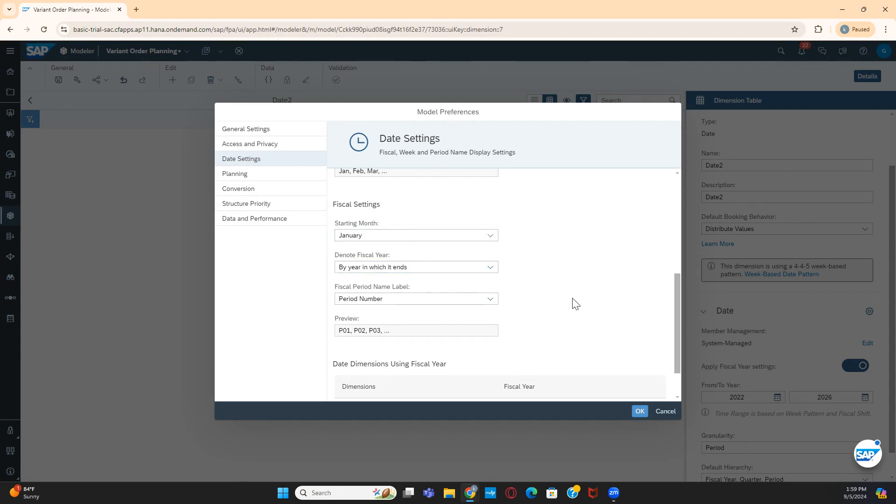
scroll(575, 304, "down", 1)
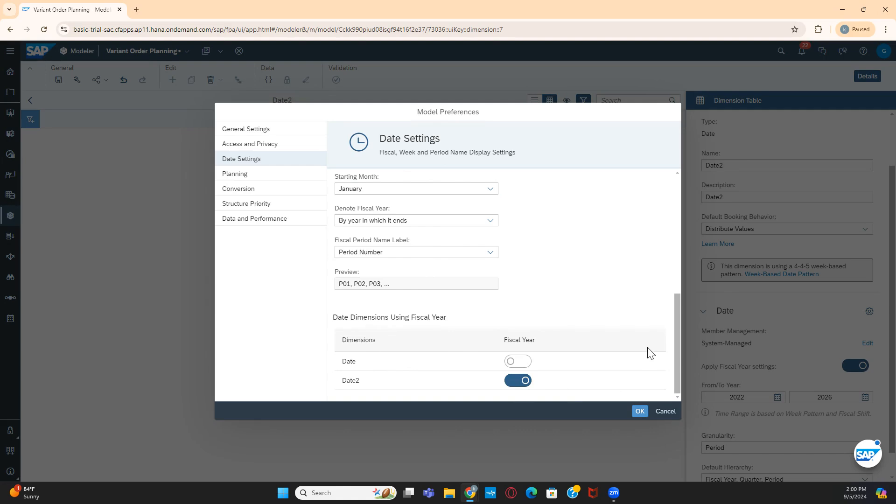
left_click(668, 414)
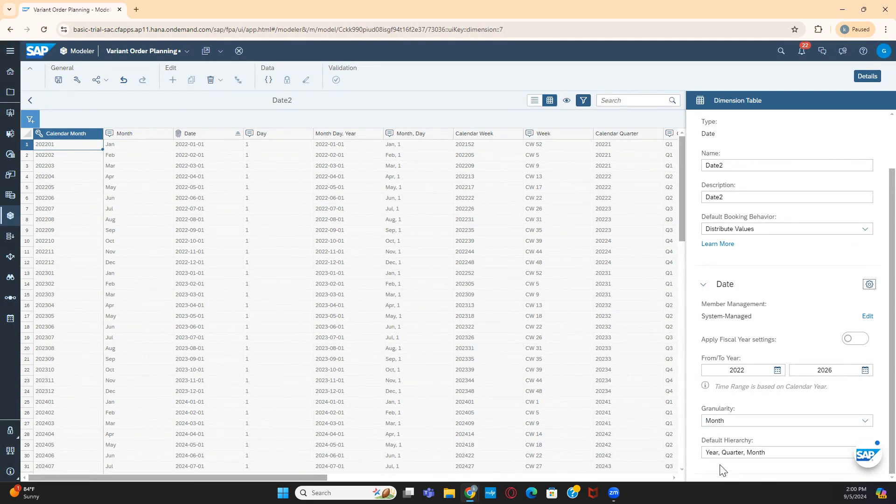
Step: Examine the default hierarchy options and the member management choices of Date2 without changing them
left_click(804, 456)
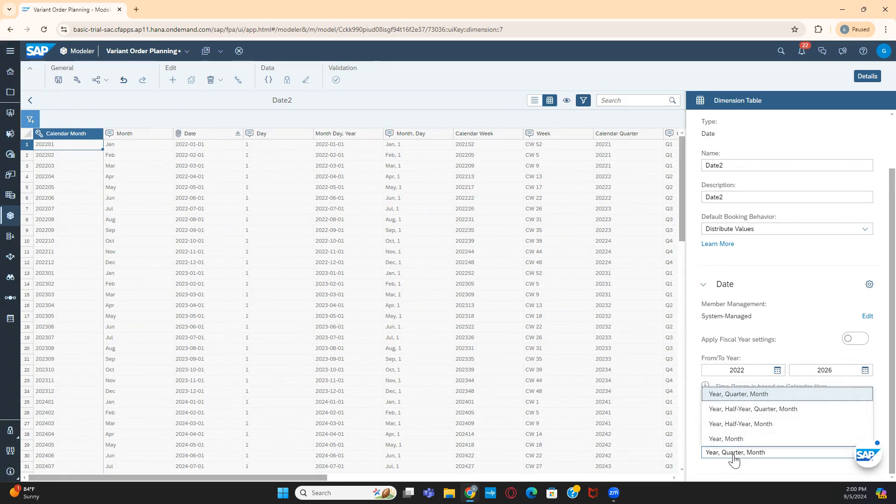
left_click(745, 477)
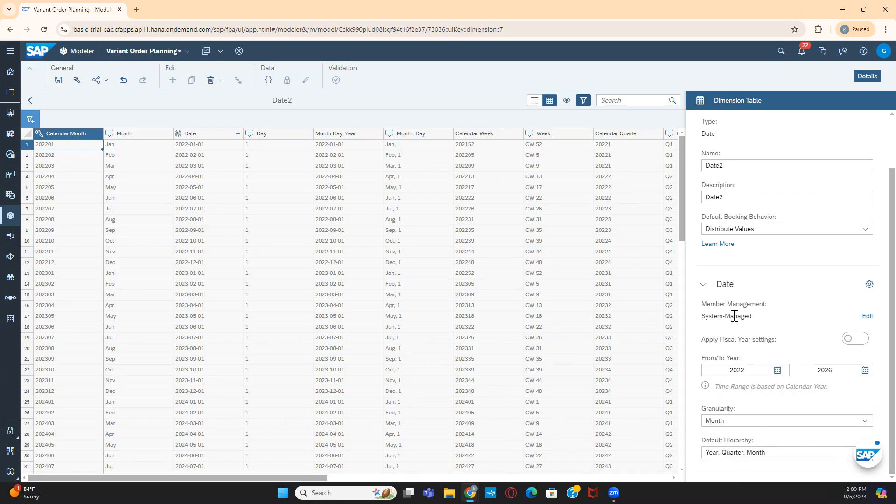
scroll(727, 321, "up", 2)
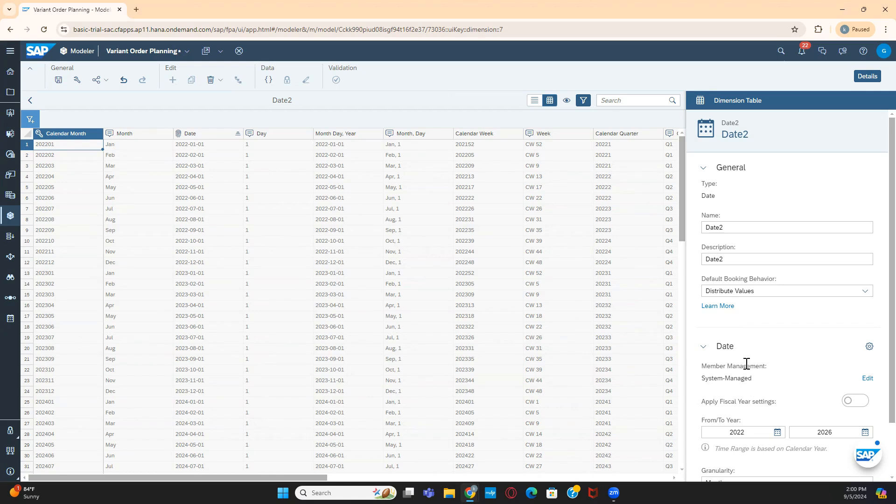
scroll(747, 364, "down", 1)
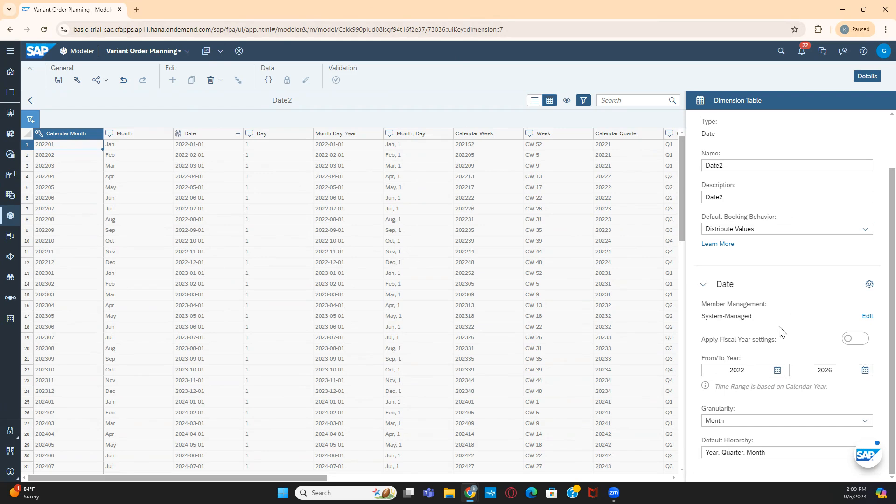
scroll(785, 327, "up", 2)
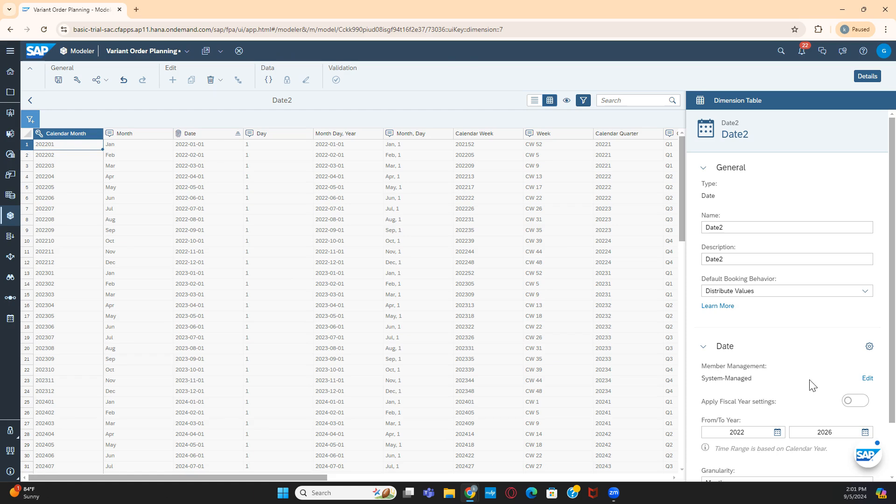
left_click(867, 379)
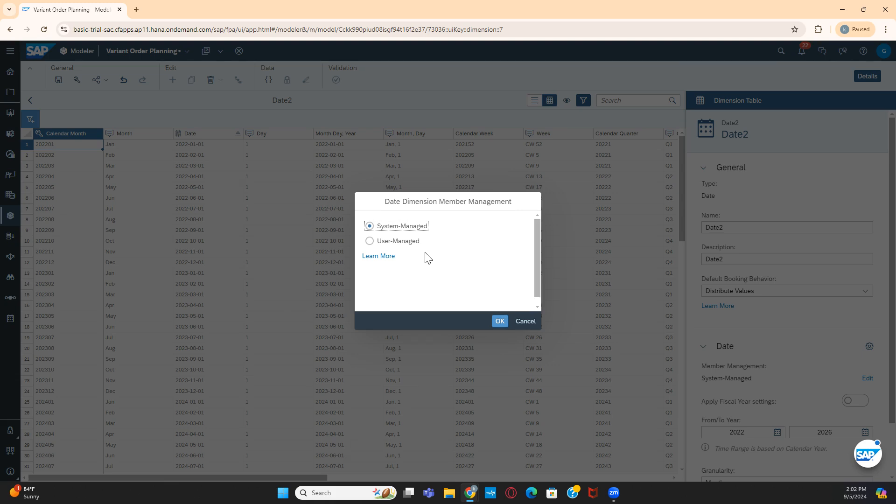
left_click(525, 326)
Step: Set the start year of the Date2 time range to 2023 and refresh the data preview
scroll(742, 344, "down", 2)
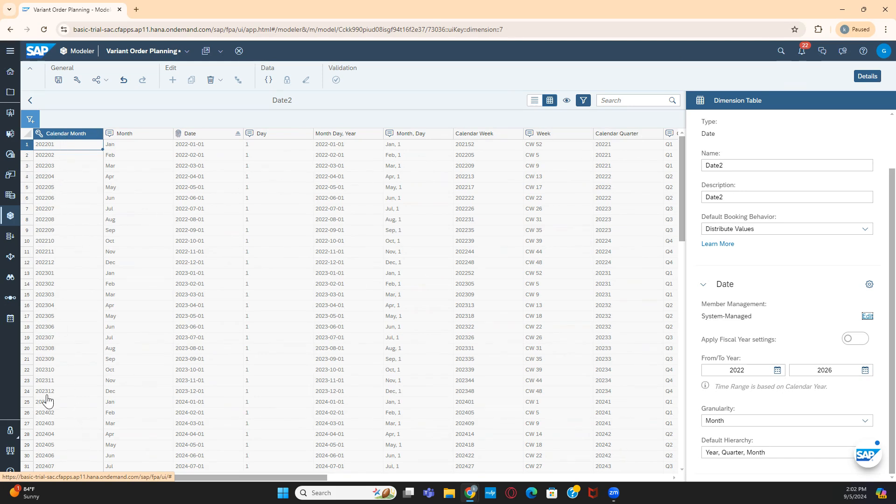
left_click(777, 370)
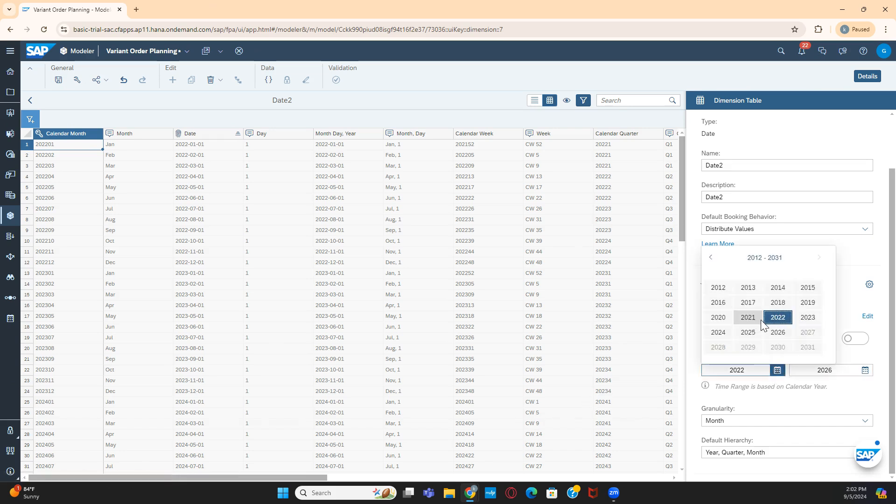
left_click(810, 320)
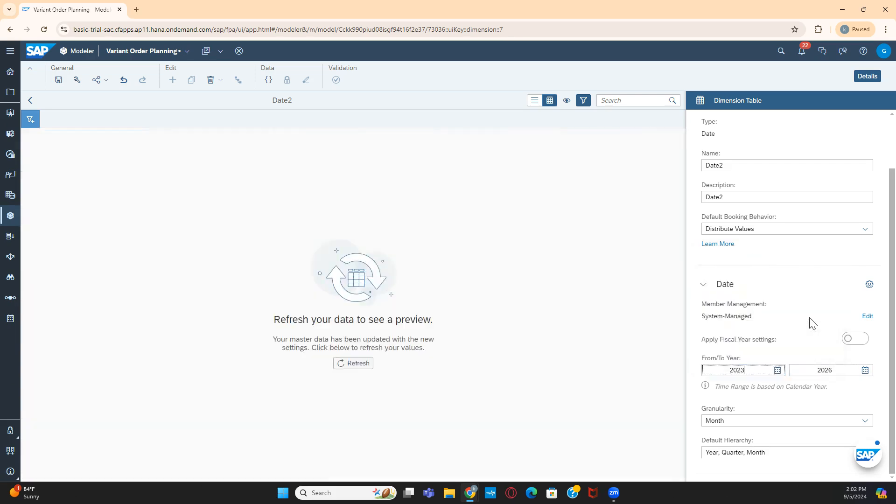
left_click(360, 364)
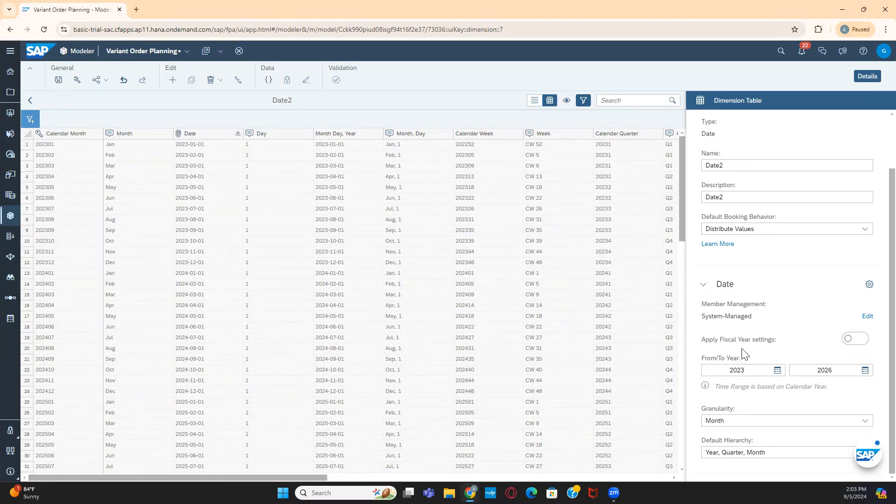
left_click(714, 369)
Step: Return to the model structure and delete the Date2 dimension from the model
left_click(28, 100)
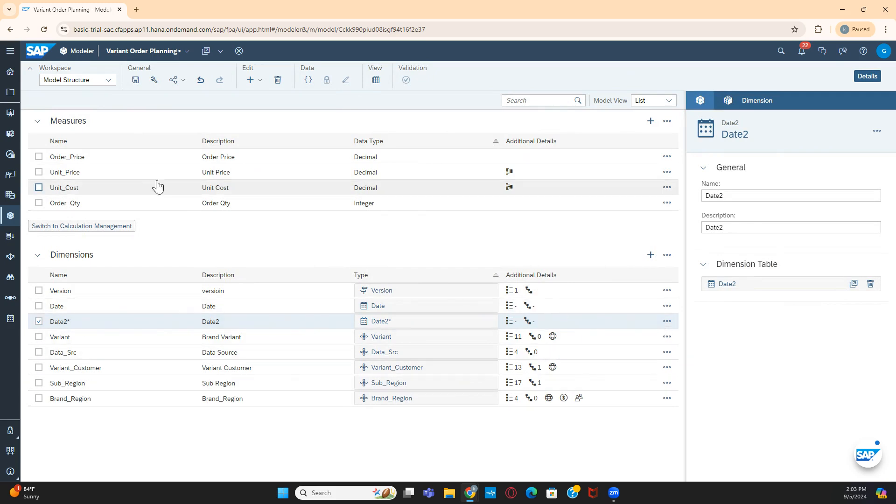
left_click(278, 80)
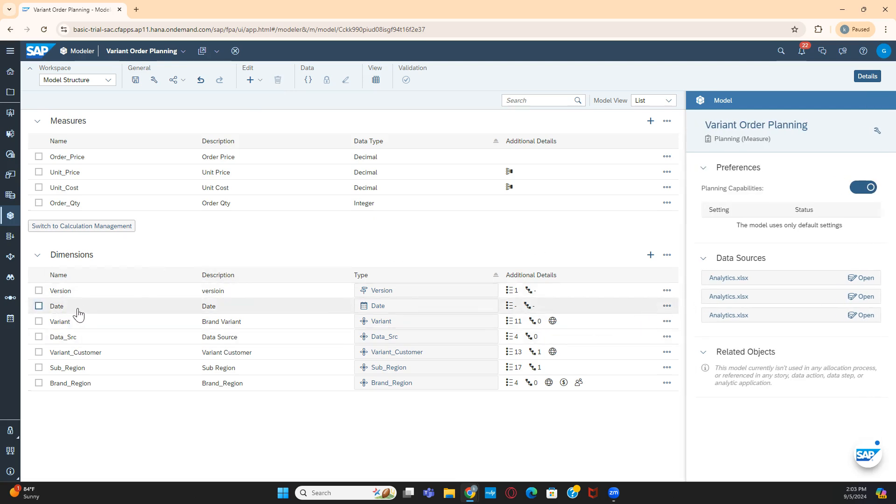
Step: Open the dimension table of the original Date dimension and examine its member management, time range, granularity and default hierarchy settings
left_click(345, 312)
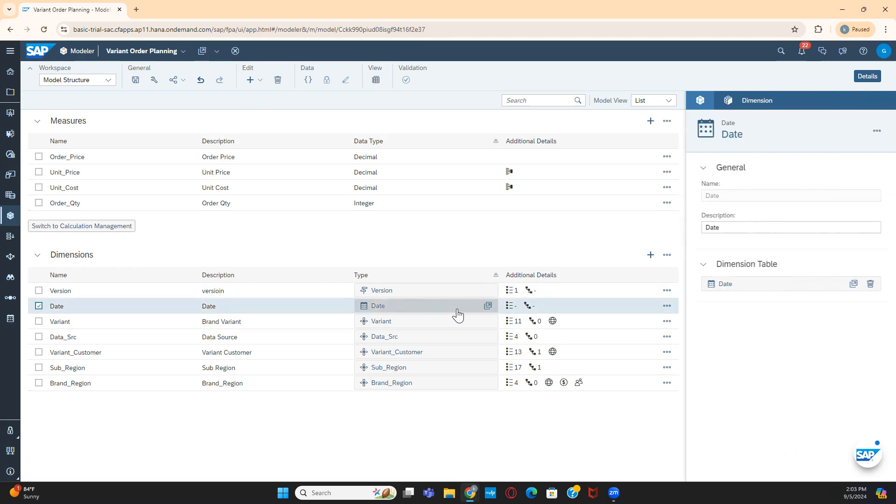
left_click(488, 306)
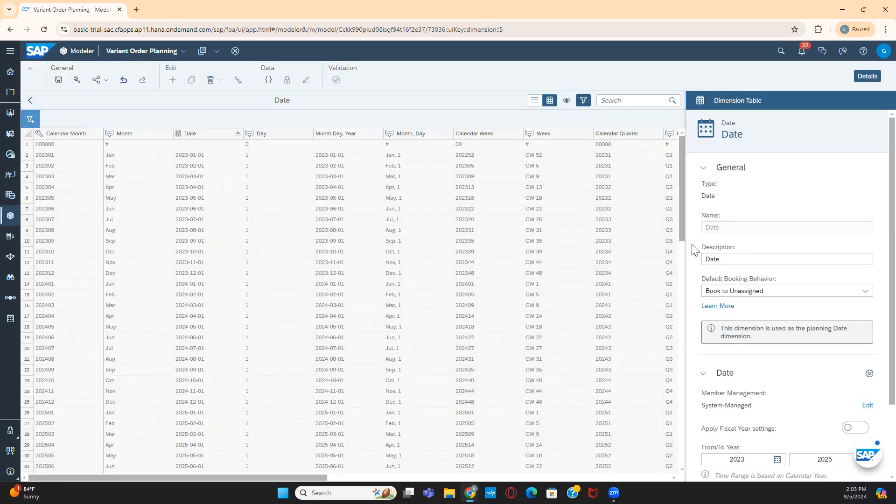
scroll(799, 345, "down", 1)
scroll(800, 346, "down", 1)
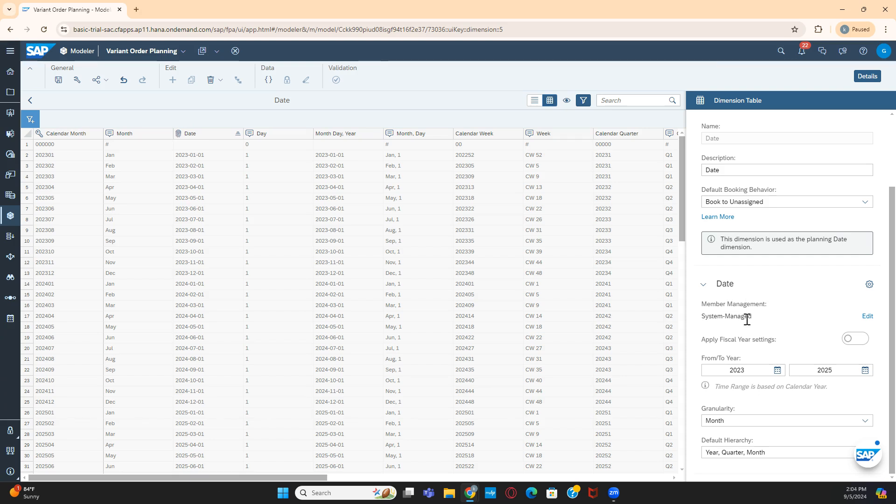
left_click(741, 371)
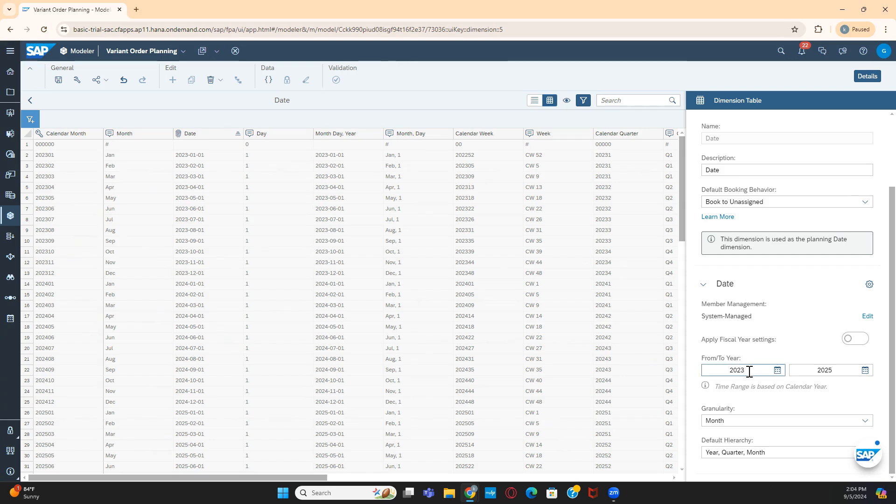
Step: Switch the Date dimension's member management to User-Managed and confirm the change
left_click(754, 420)
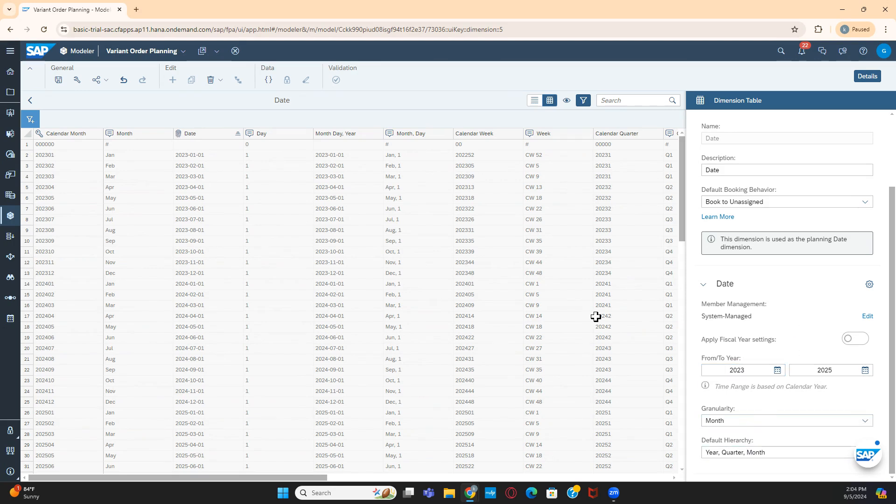
left_click(868, 316)
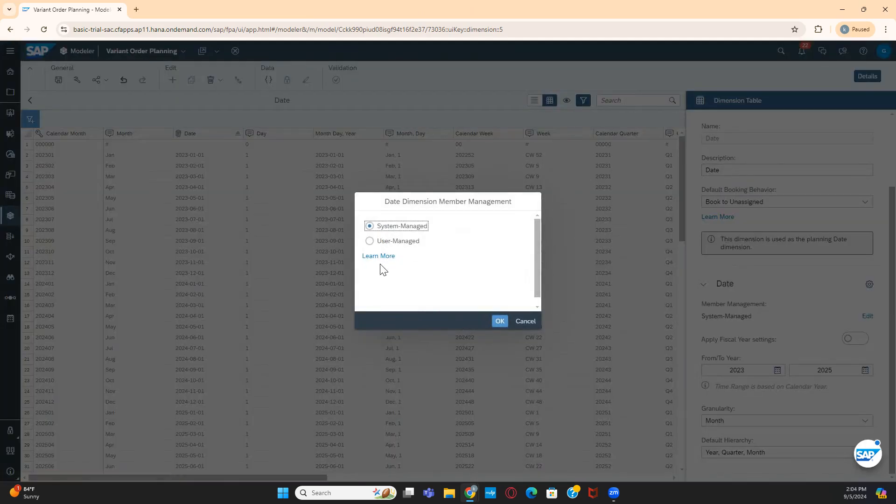
left_click(391, 242)
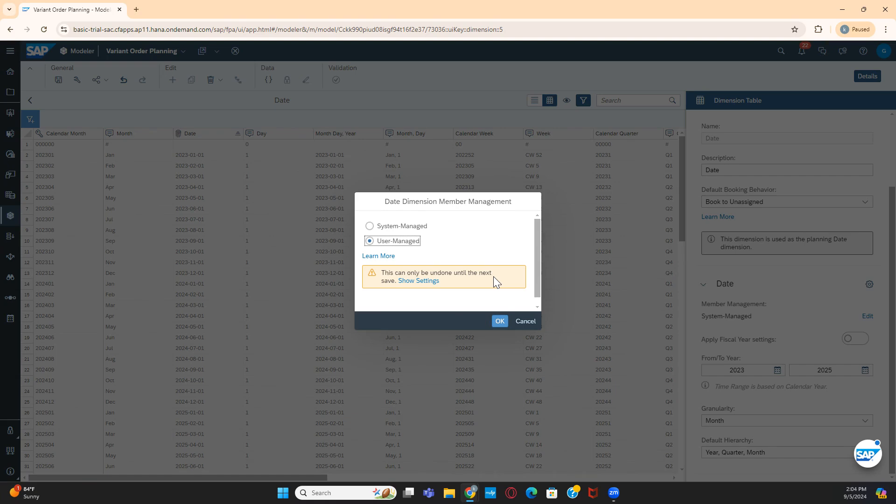
left_click(500, 322)
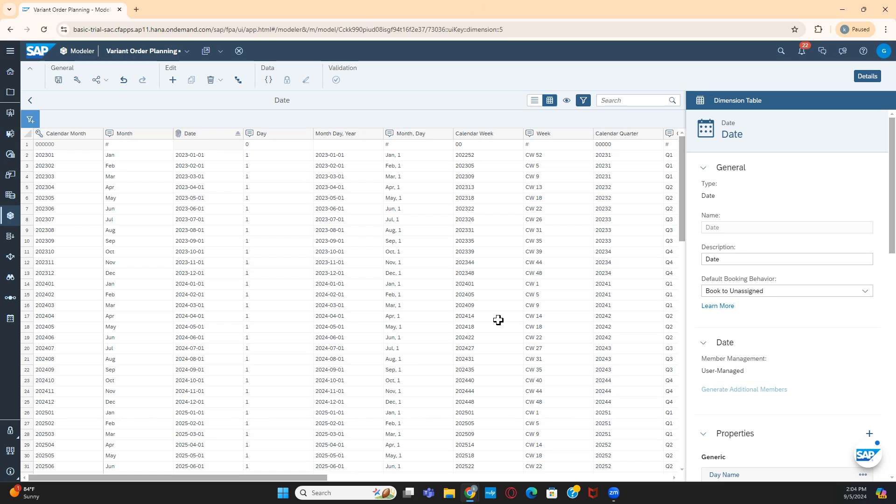
Step: Collapse the Date settings section and examine the dimension's properties from Generic to Day and its level-based hierarchies
left_click(705, 349)
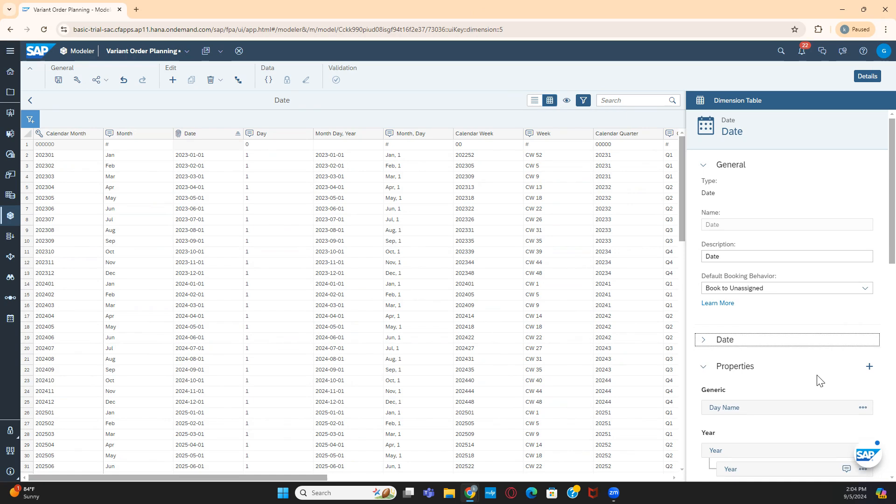
scroll(804, 376, "down", 1)
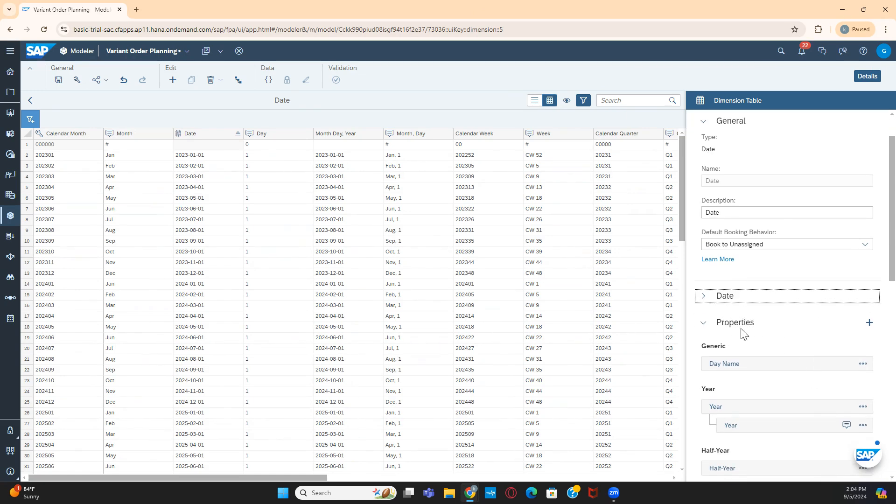
scroll(744, 333, "down", 1)
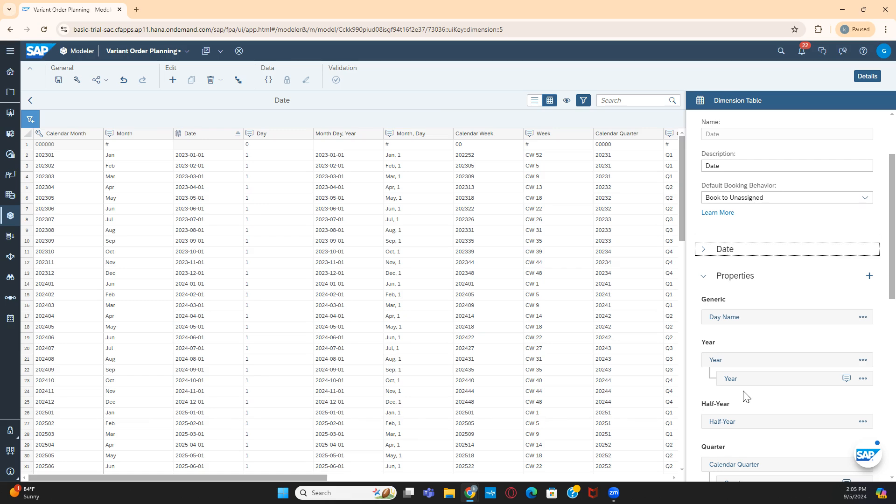
scroll(744, 391, "down", 5)
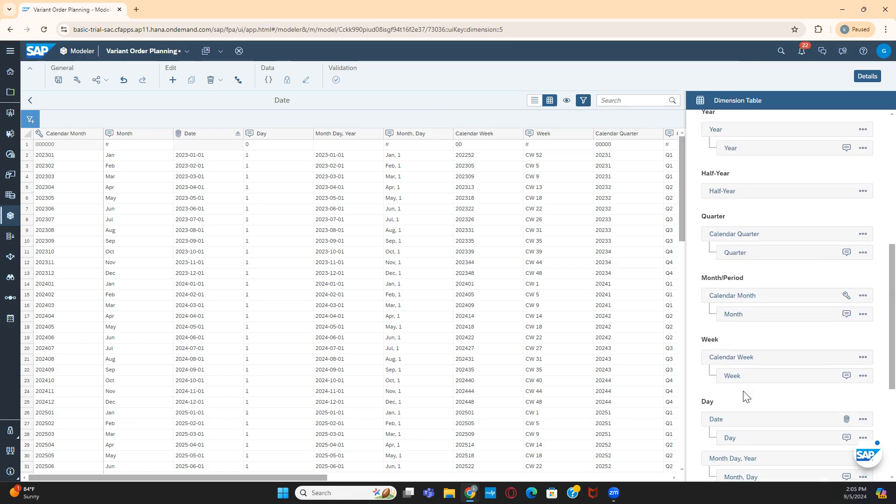
scroll(744, 395, "down", 5)
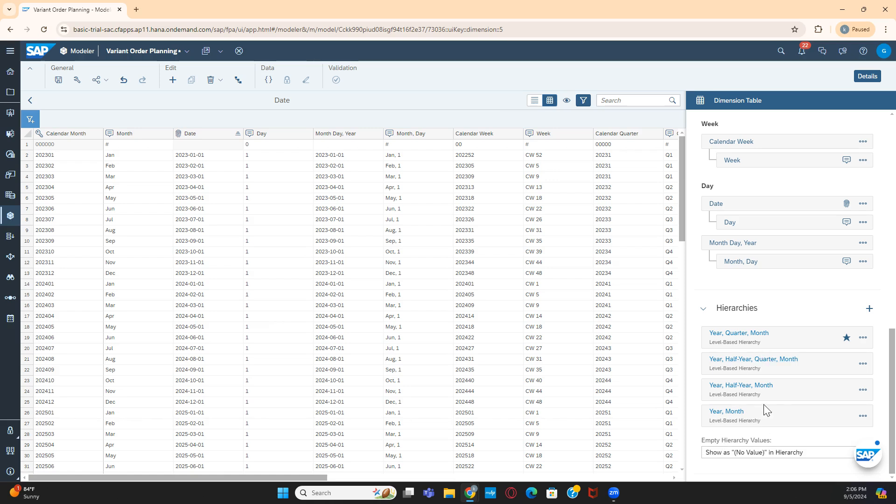
Step: Compare the levels of the YQM and YHQM hierarchies in the Hierarchy Builder, closing it without changes
left_click(239, 80)
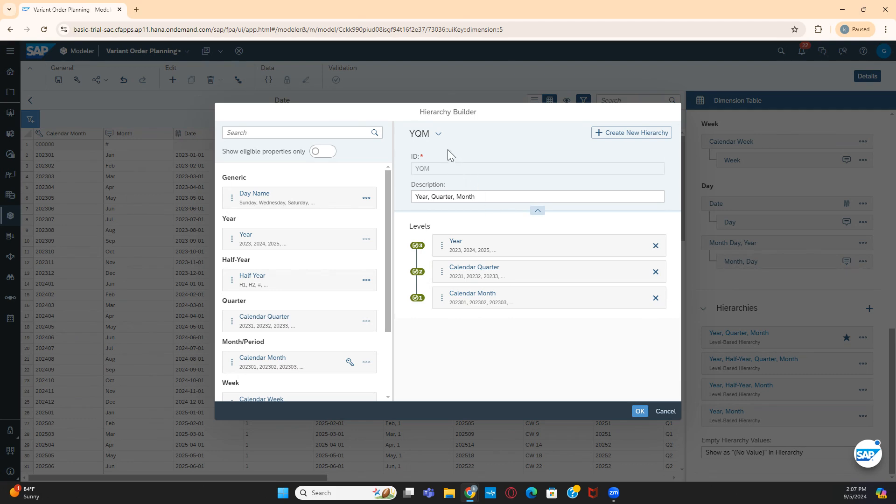
left_click(438, 135)
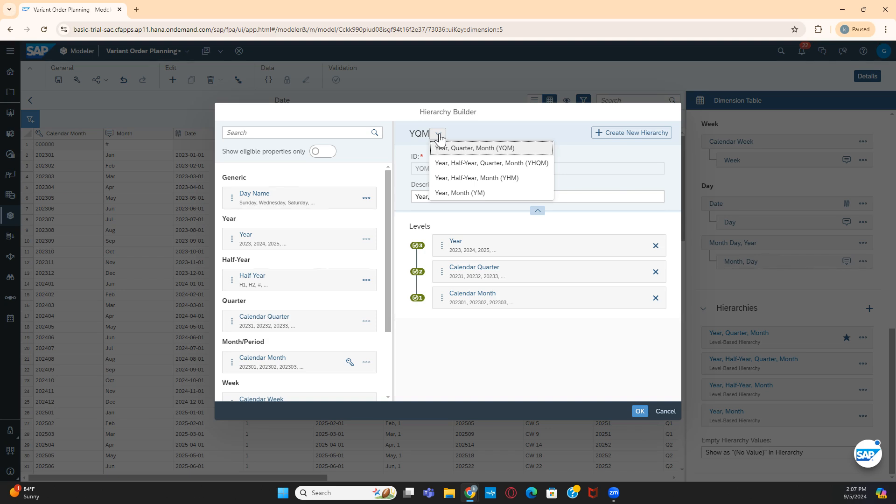
left_click(472, 164)
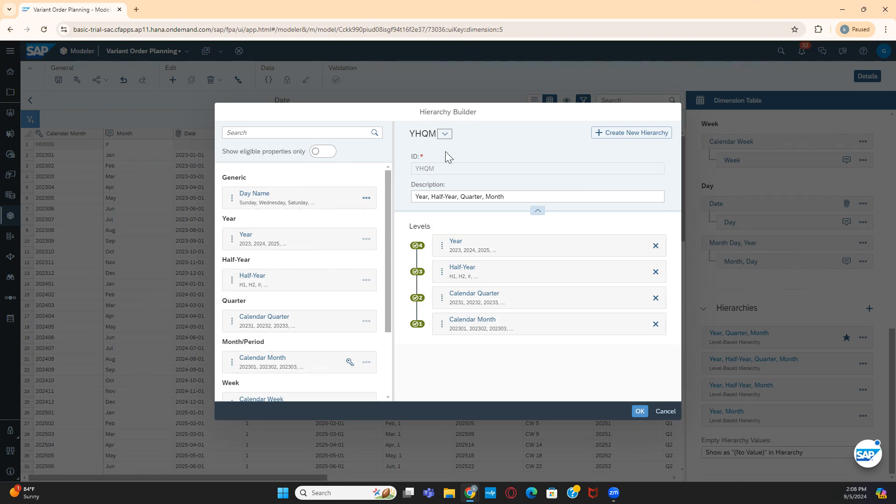
left_click(445, 134)
left_click(462, 149)
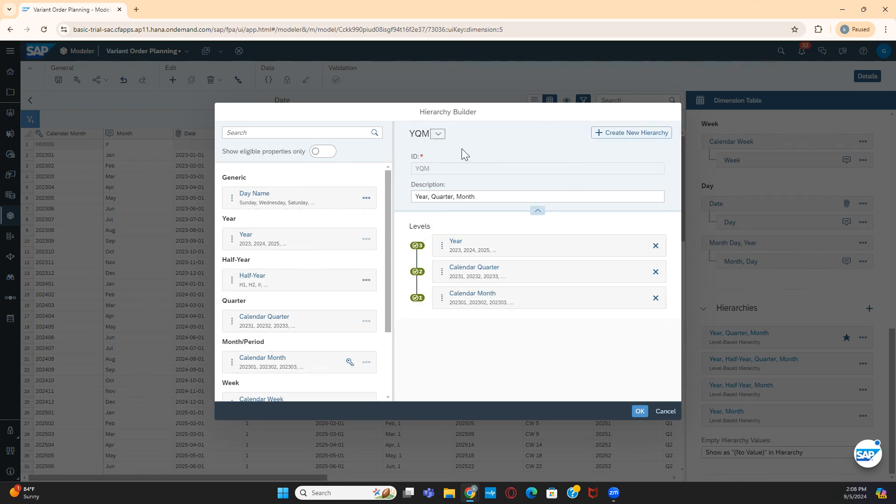
left_click(440, 135)
left_click(482, 165)
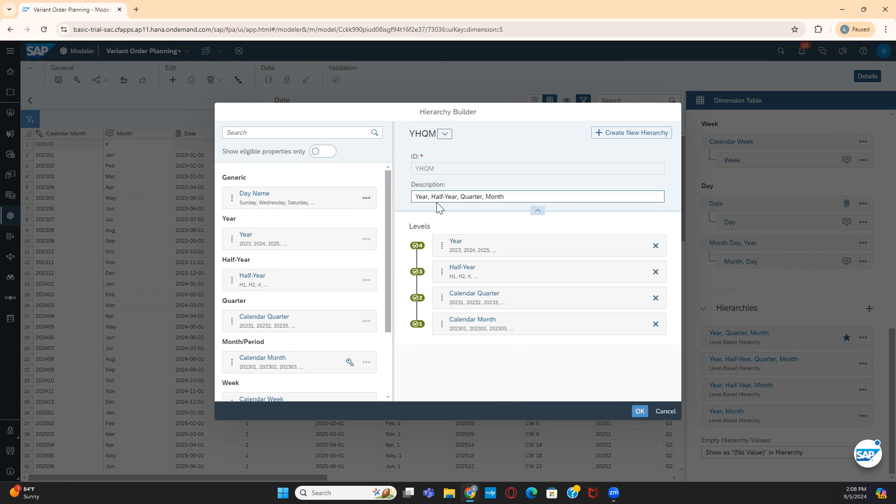
left_click(446, 137)
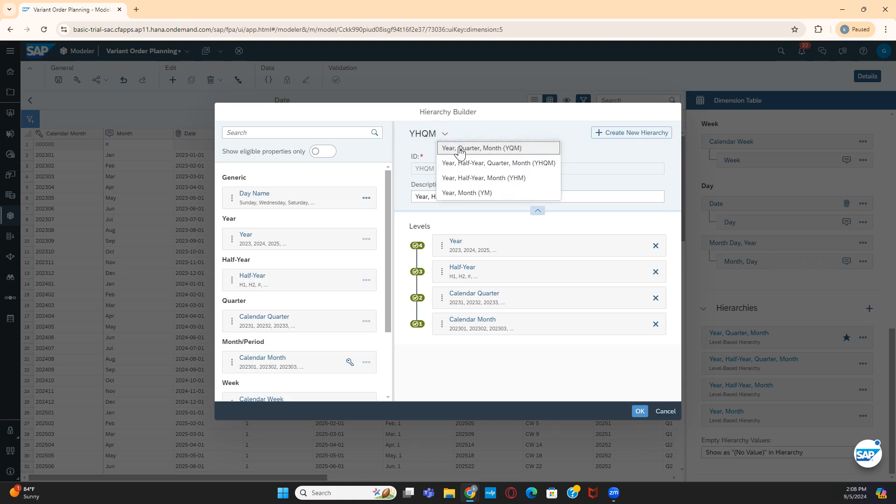
left_click(458, 147)
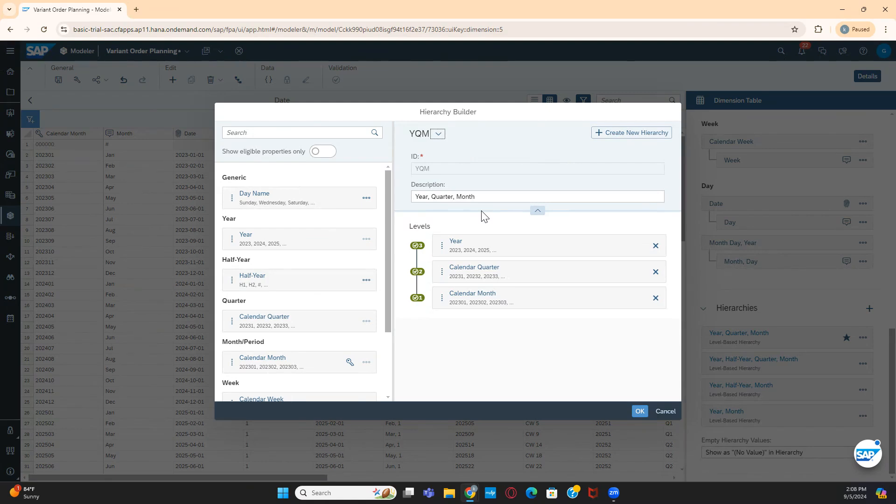
left_click(665, 412)
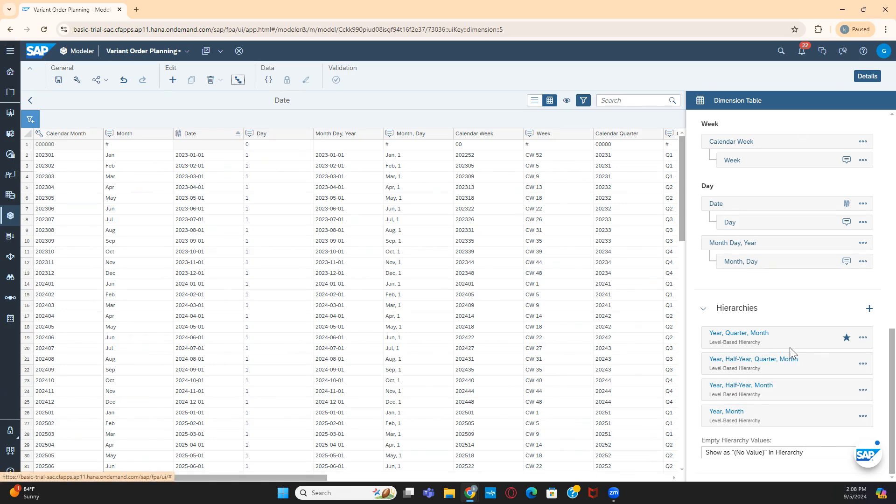
Step: Start creating a new property for the Date dimension
scroll(794, 369, "up", 7)
scroll(796, 376, "up", 4)
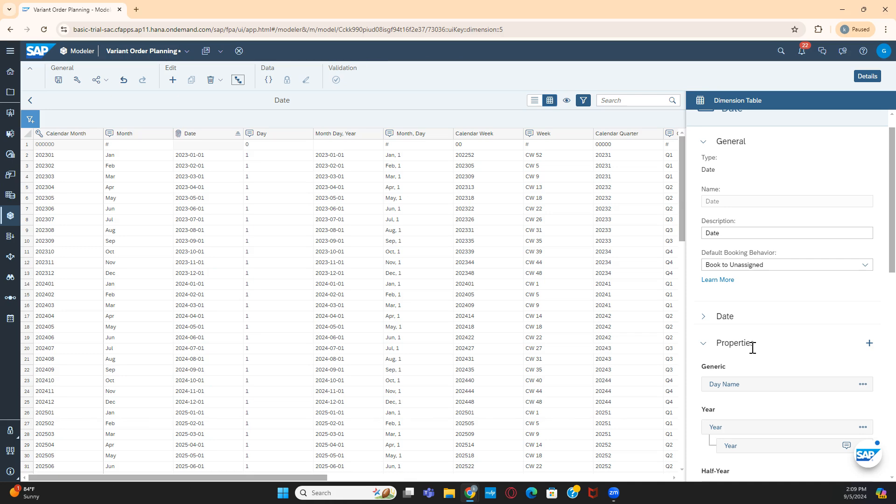
left_click(871, 344)
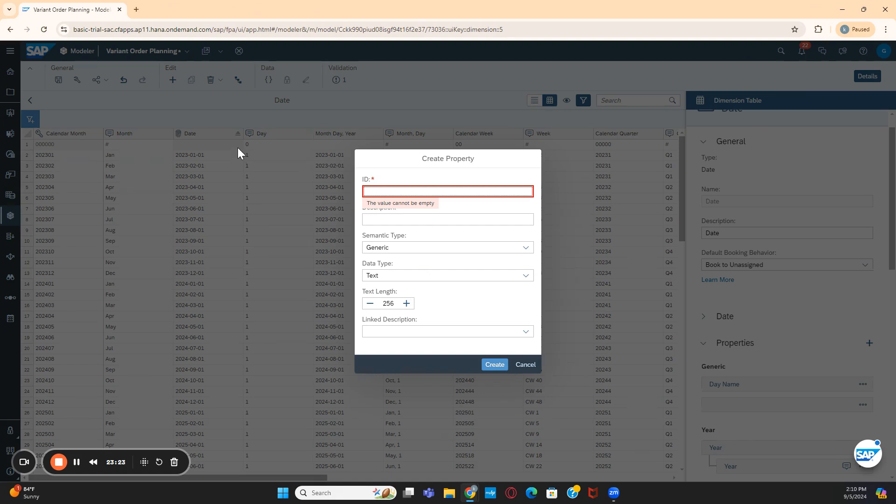
Step: Open the same Variant Order Planning model in a second browser tab using its copied address
left_click(194, 32)
key("ctrl+c")
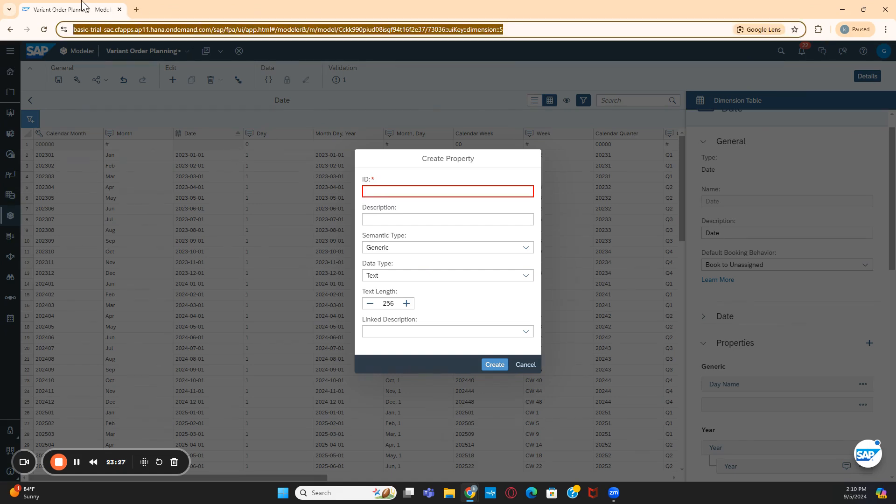
left_click(136, 9)
key("ctrl+v")
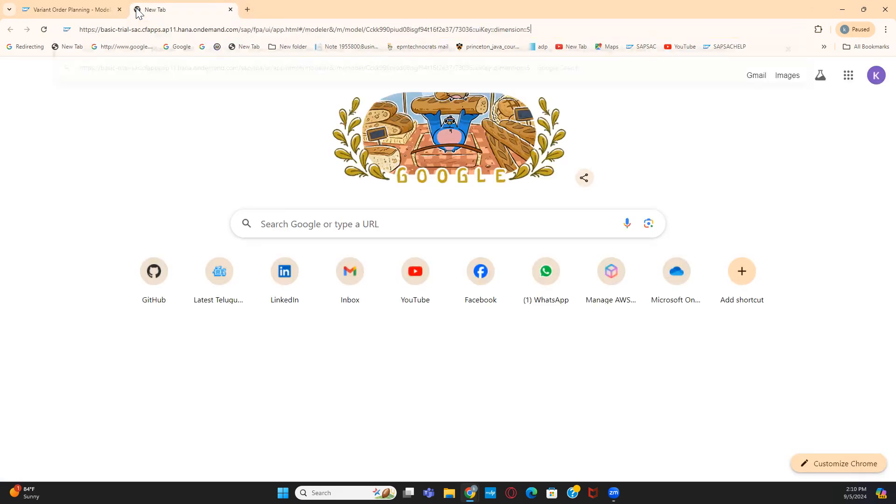
key("Return")
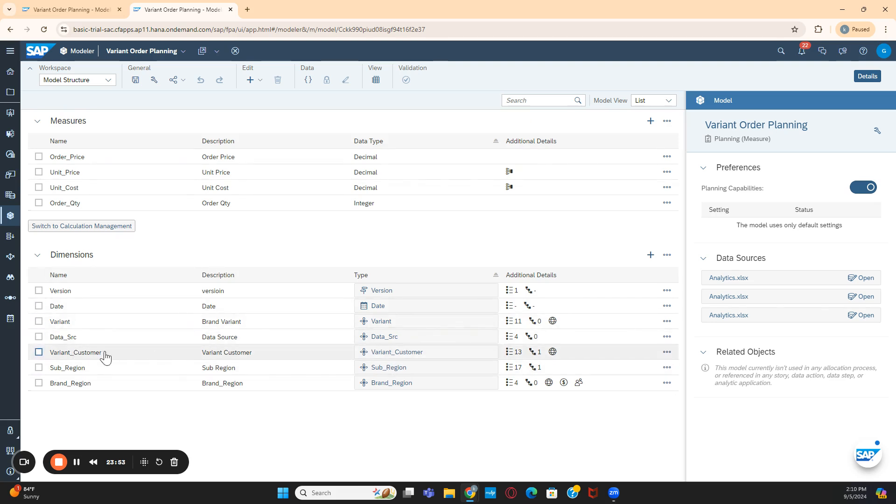
Step: Open the Data_Src dimension table and bring up its property creation form to examine the fields of a generic dimension
mouse_move(493, 354)
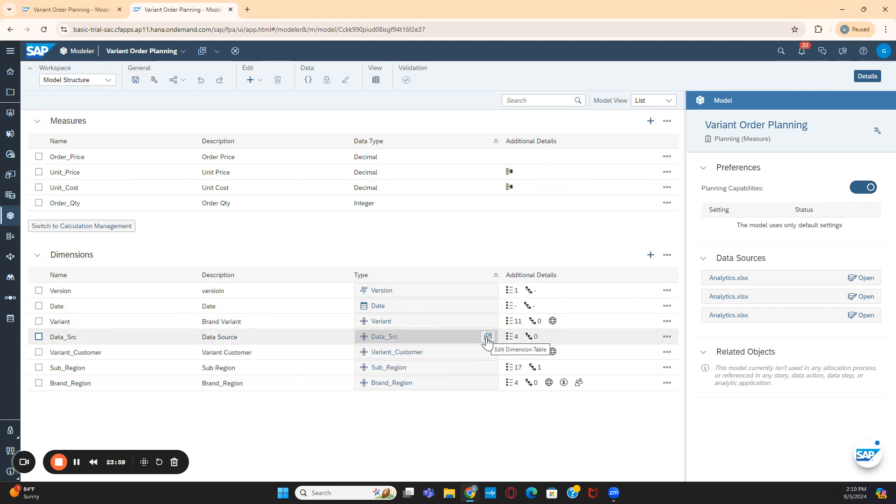
left_click(488, 338)
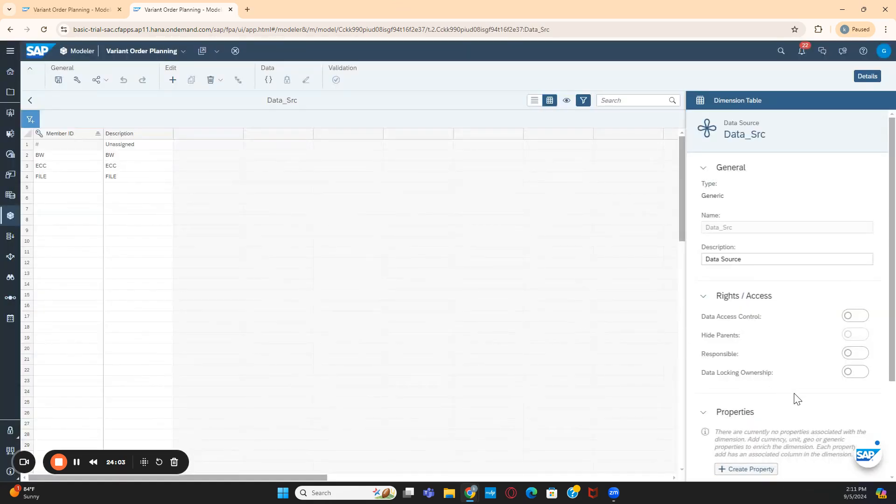
scroll(836, 411, "down", 3)
left_click(764, 338)
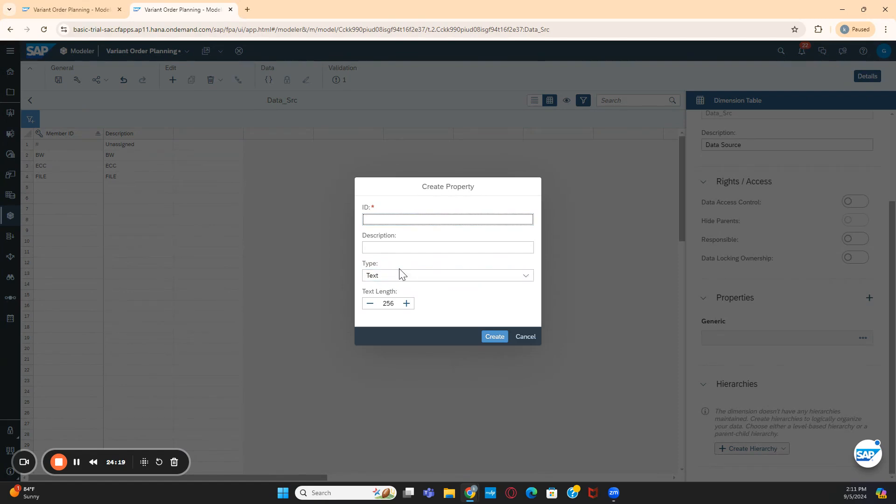
Step: Return to the Date dimension's property form in the original browser tab and enter Begining_Period as the ID
left_click(63, 10)
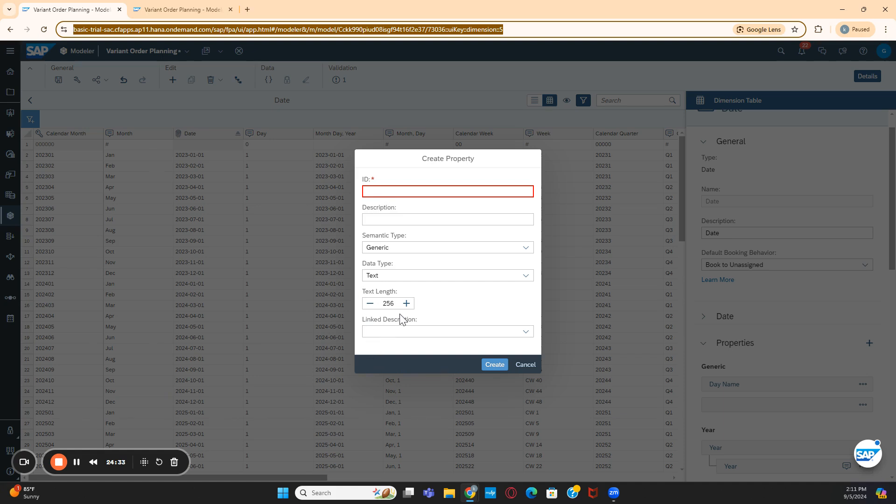
left_click(392, 189)
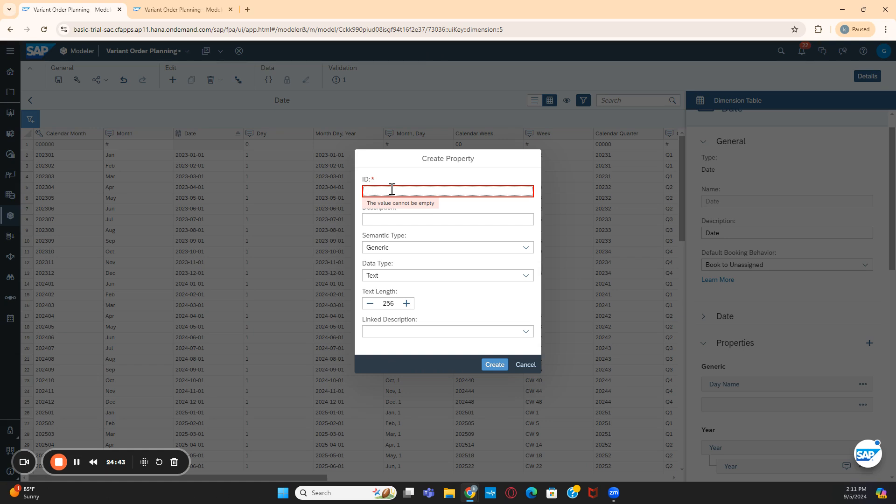
type("Begi")
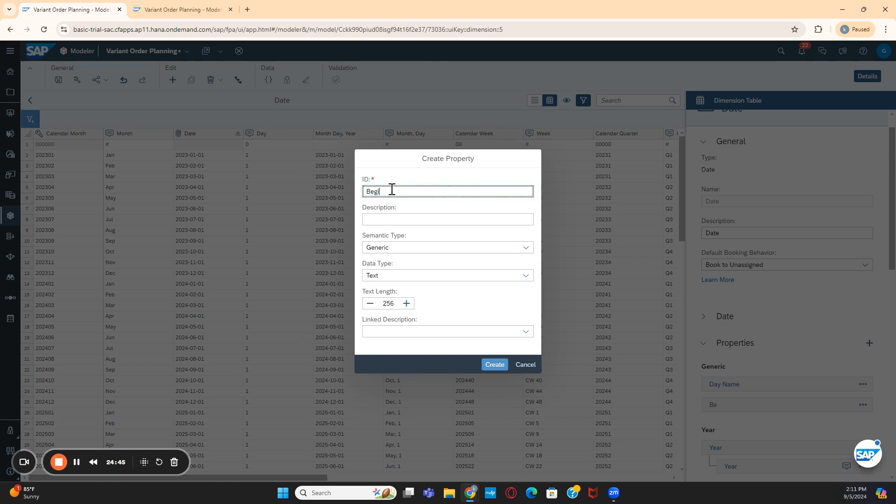
type("ning")
type("_Month")
key("BackSpace")
key("BackSpace")
key("BackSpace")
key("BackSpace")
type("Period")
left_click_drag(435, 192, 323, 201)
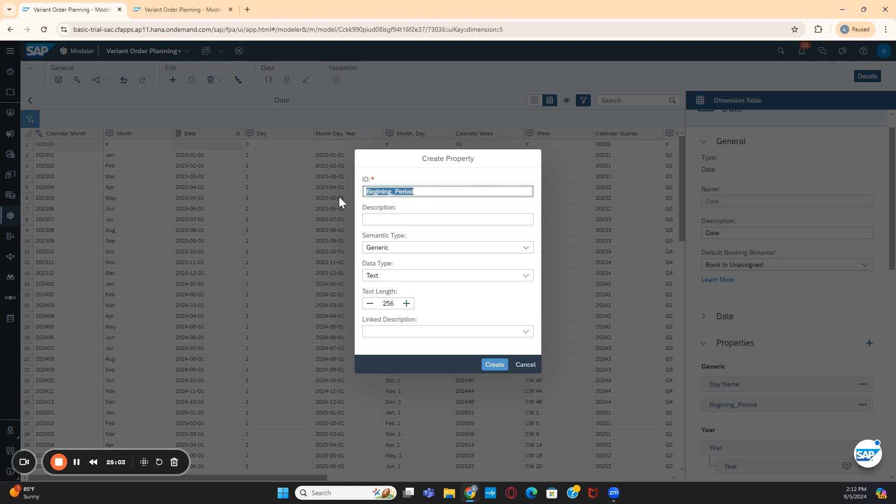
Step: Enter Begining Period as the new property's description and set its semantic type to Period
left_click(392, 221)
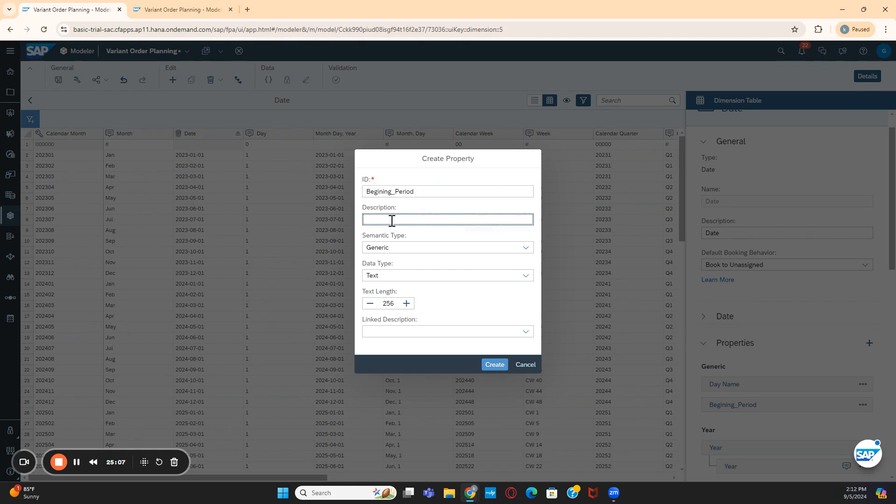
type("Begining Period")
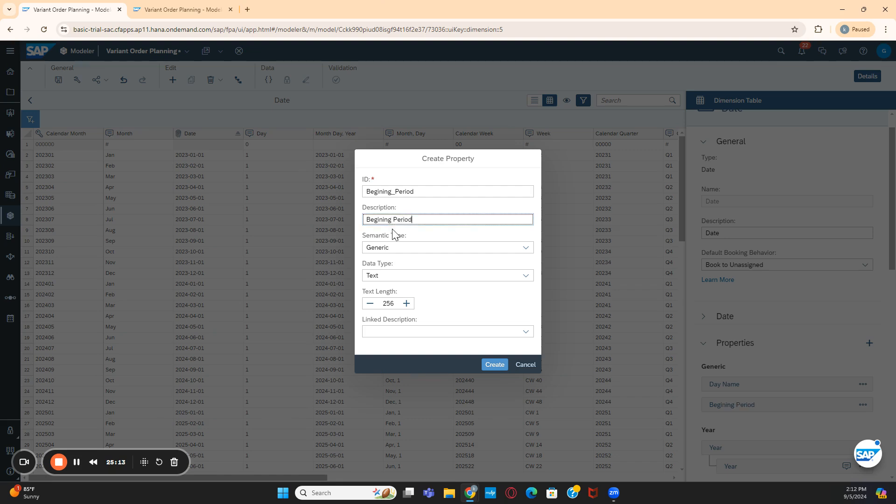
left_click(525, 249)
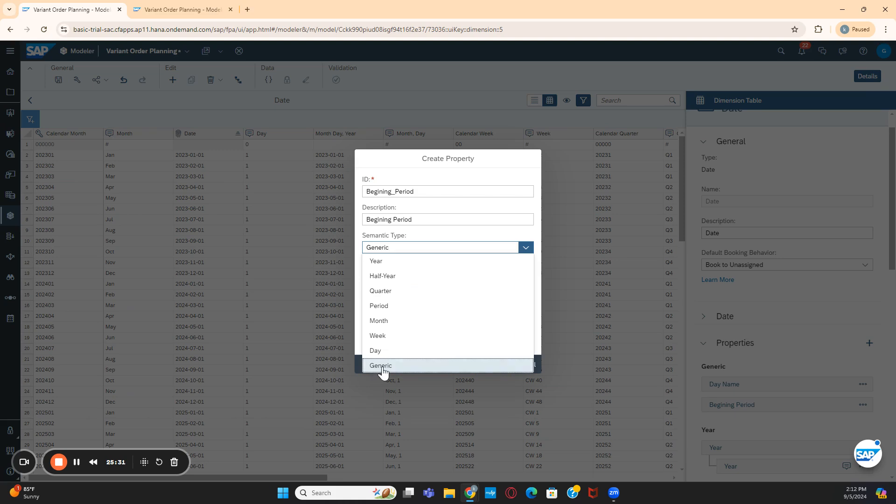
left_click(379, 308)
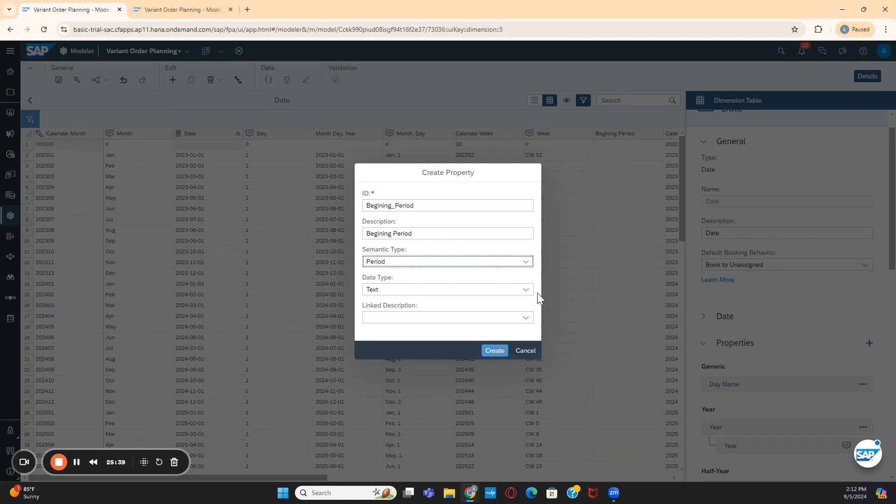
Step: Check the data type and linked description options, keep Text with no linked description, and create the Begining Period property
left_click(525, 290)
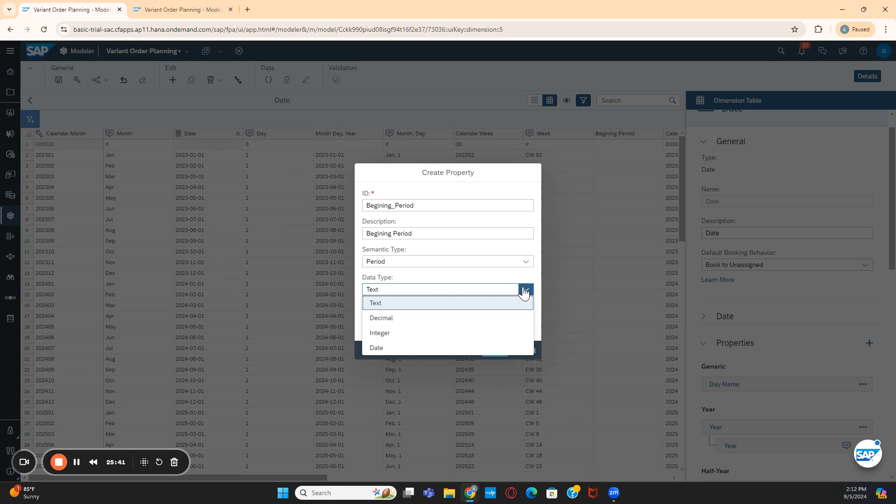
left_click(525, 291)
left_click(396, 317)
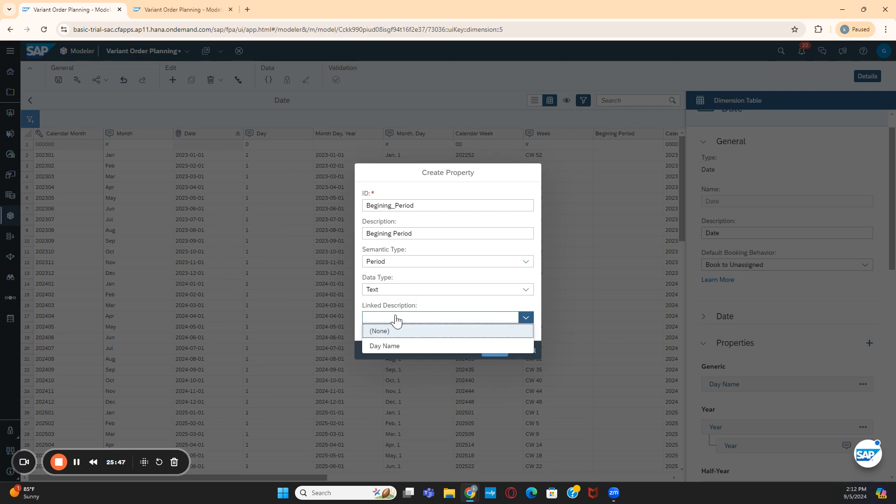
left_click(436, 306)
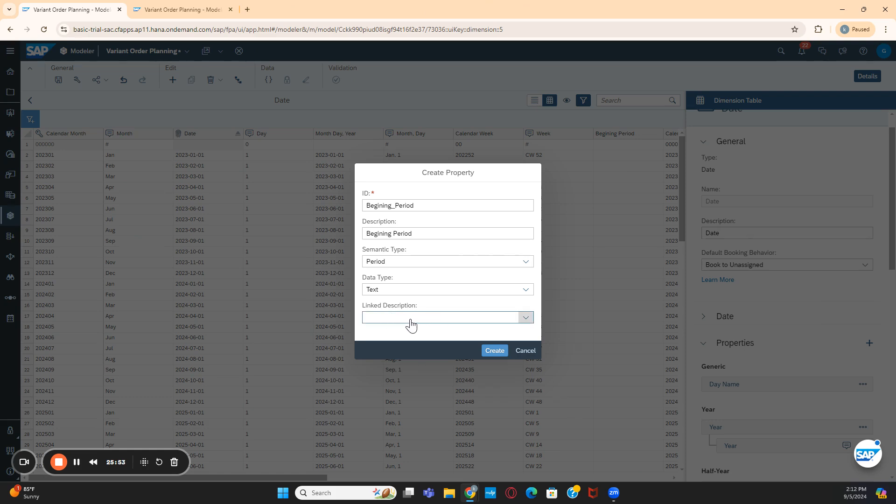
left_click(485, 351)
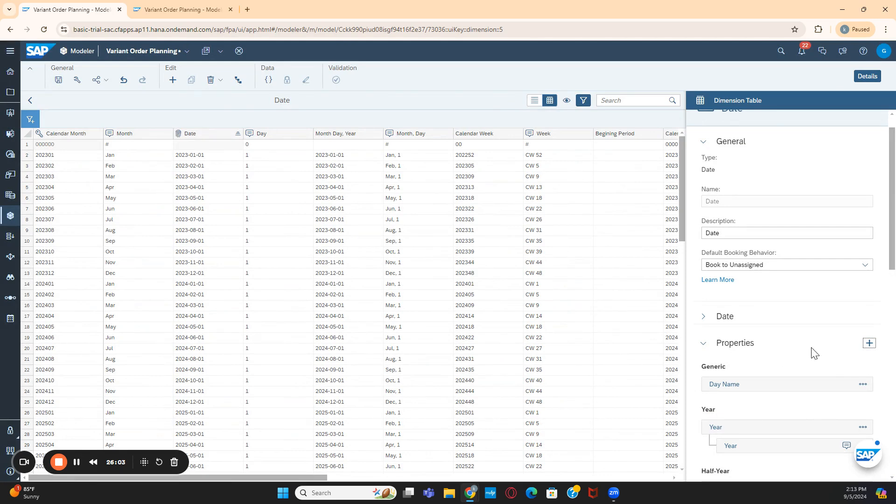
Step: Locate the Begining Period property under Month/Period, open its settings for review, and close them without changes
scroll(778, 353, "down", 5)
scroll(777, 353, "down", 7)
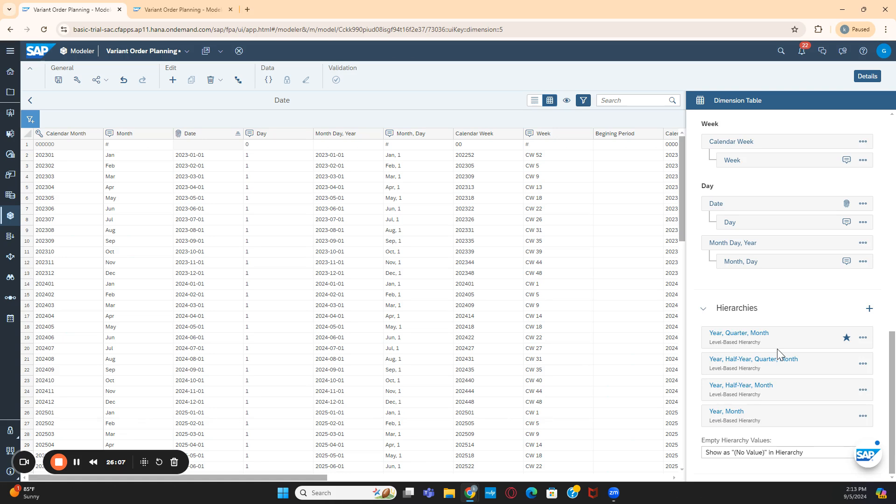
scroll(777, 353, "up", 4)
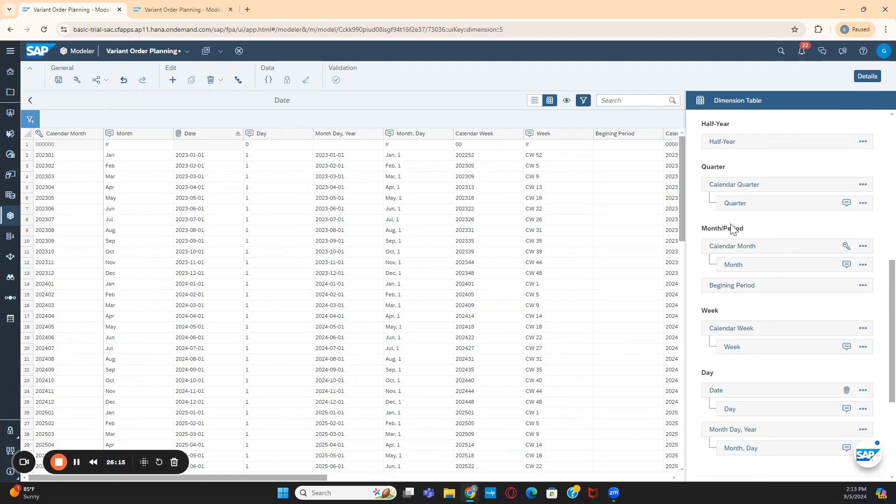
left_click(863, 286)
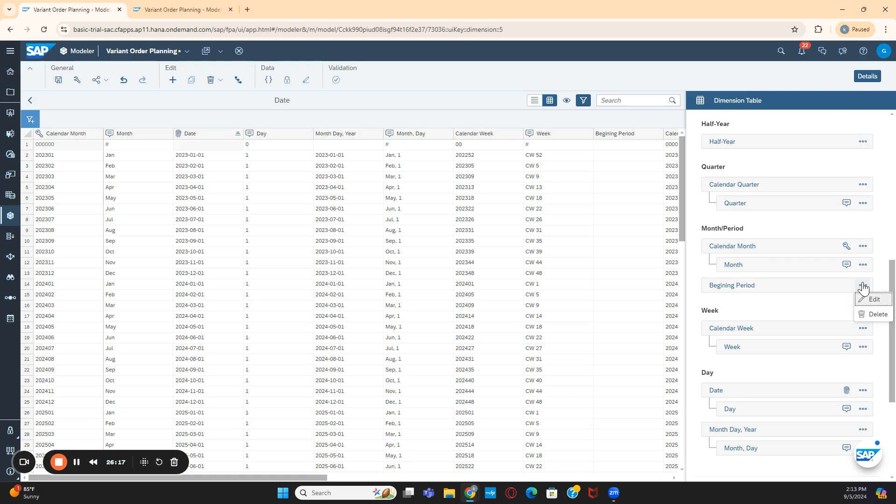
left_click(880, 304)
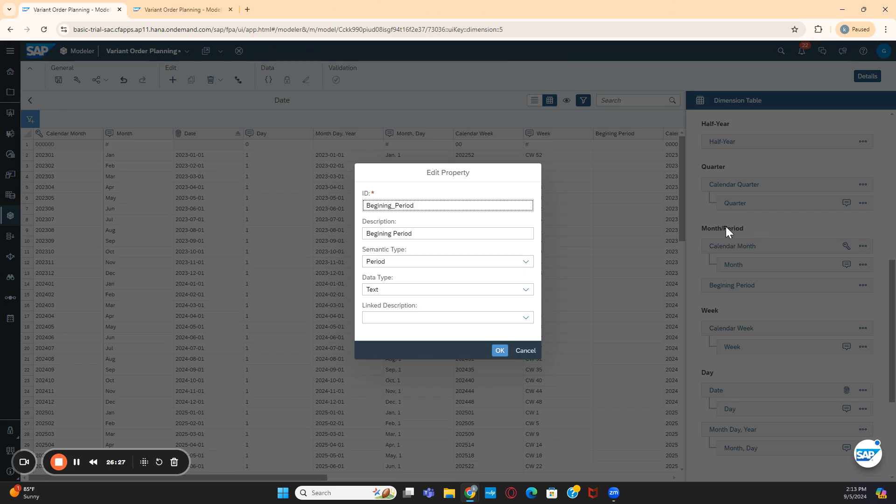
left_click(527, 352)
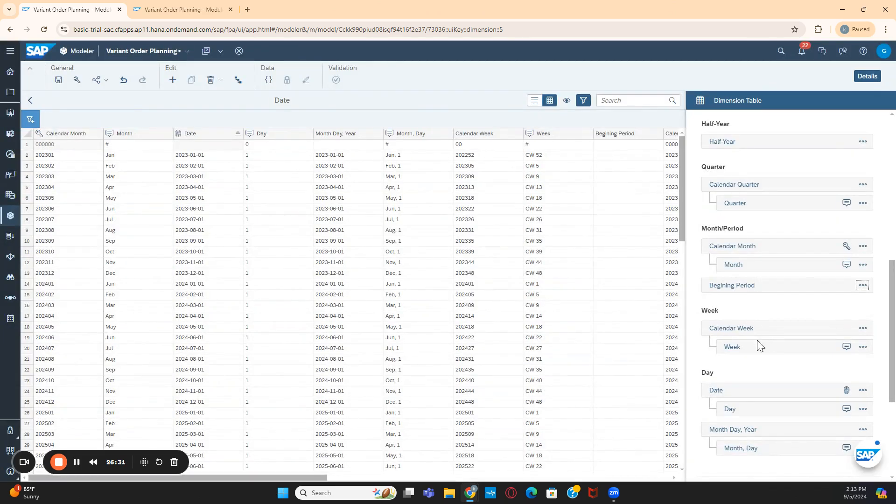
Step: Review how the Date dimension's properties are grouped by year, half-year, quarter, month/period, week and day
scroll(766, 384, "down", 2)
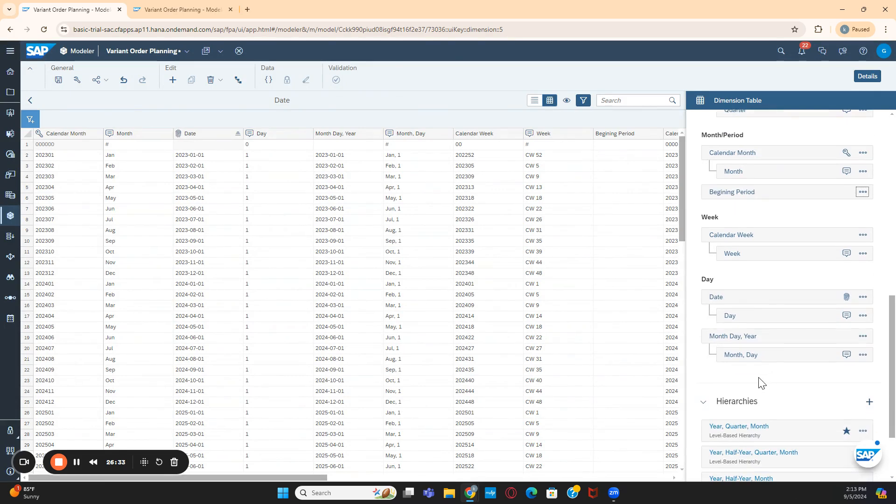
scroll(752, 380, "up", 4)
scroll(734, 288, "up", 2)
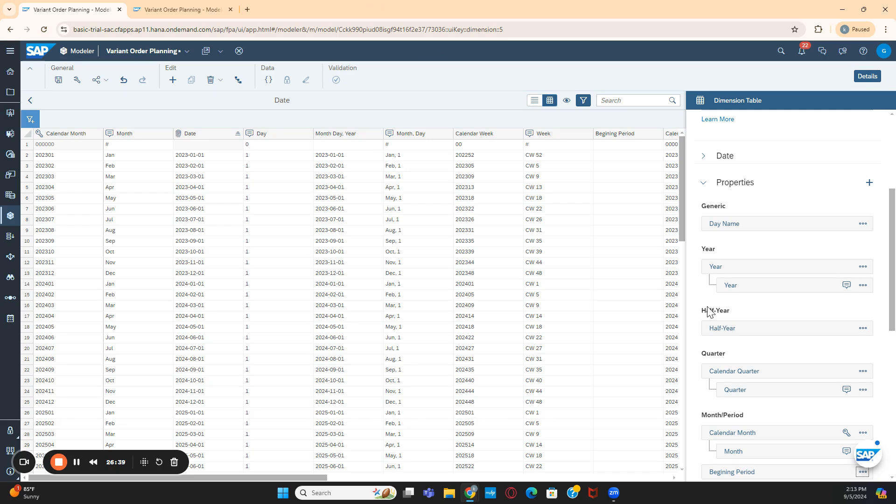
scroll(709, 312, "down", 3)
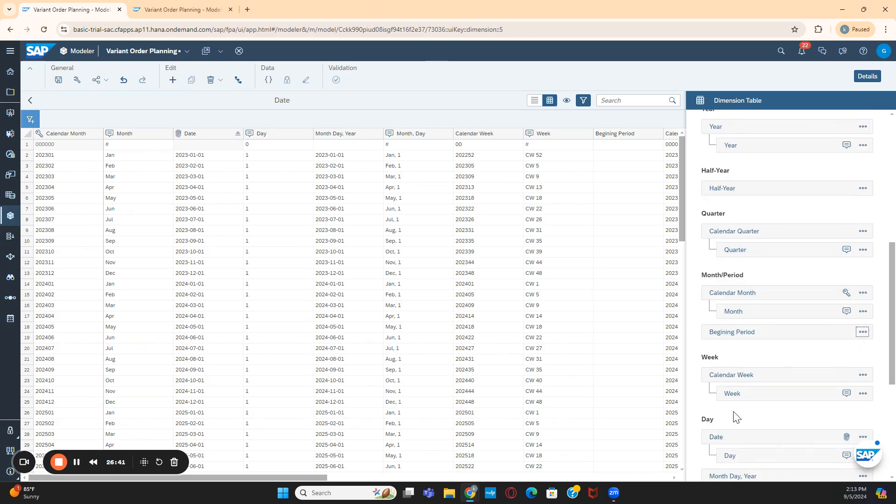
scroll(735, 417, "down", 2)
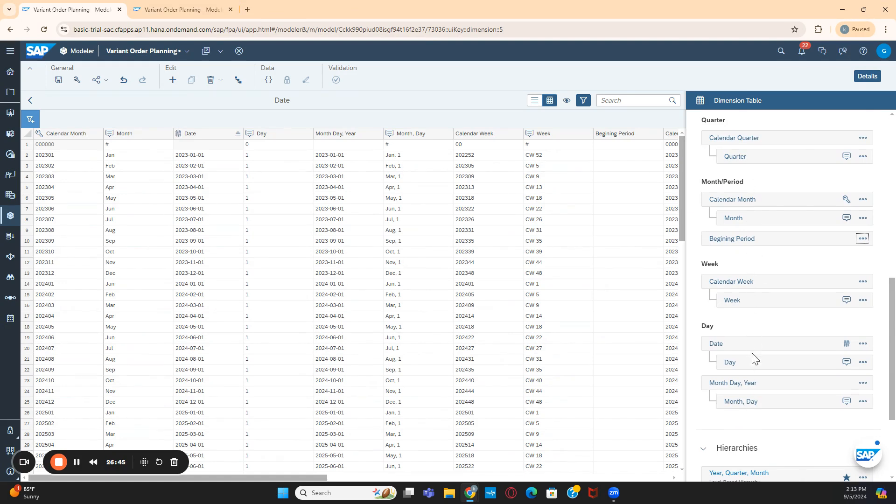
scroll(755, 358, "up", 3)
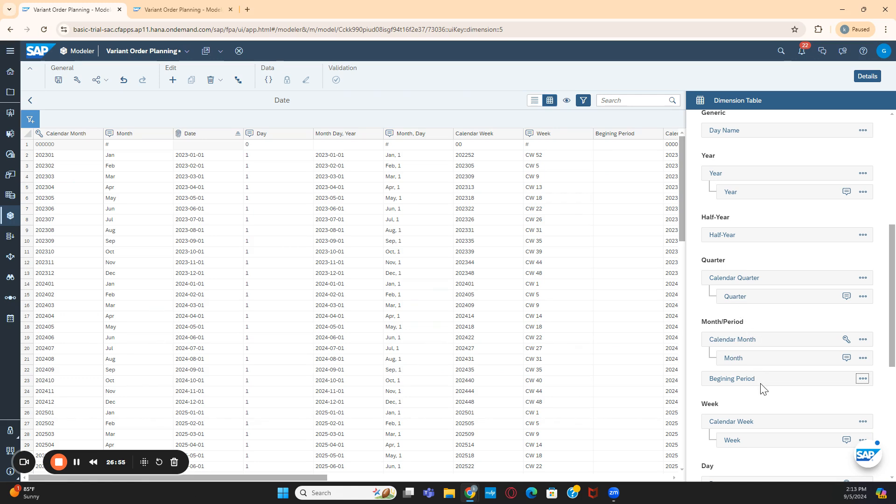
Step: Start another property for the Date dimension with the ID Ending_Period and the description Ending Period
scroll(856, 311, "up", 4)
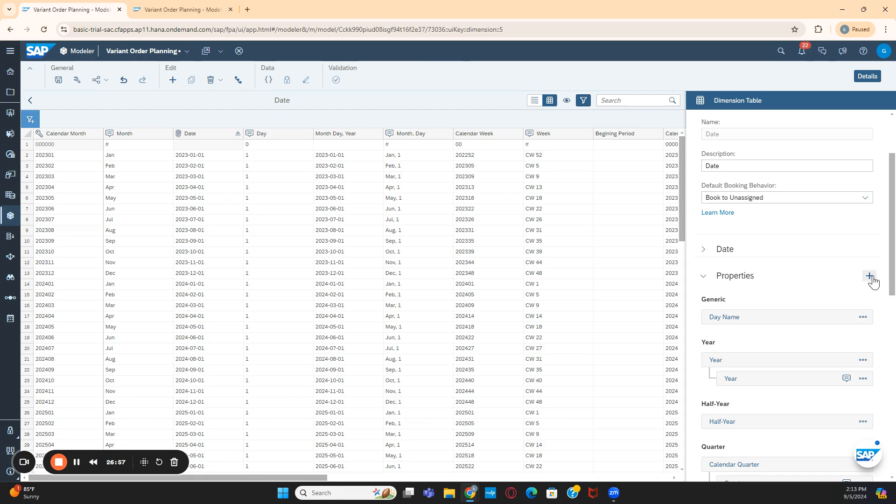
left_click(872, 279)
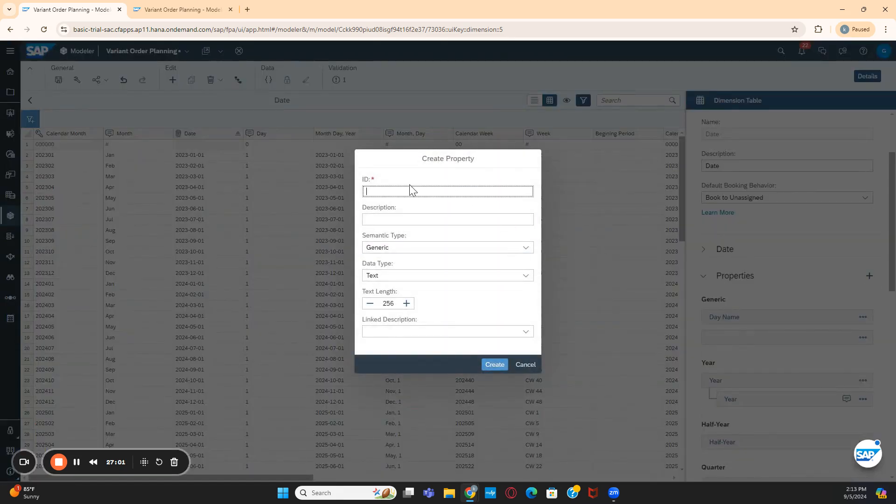
type("Ending_period")
key("BackSpace")
key("BackSpace")
key("BackSpace")
type("Period")
left_click(403, 219)
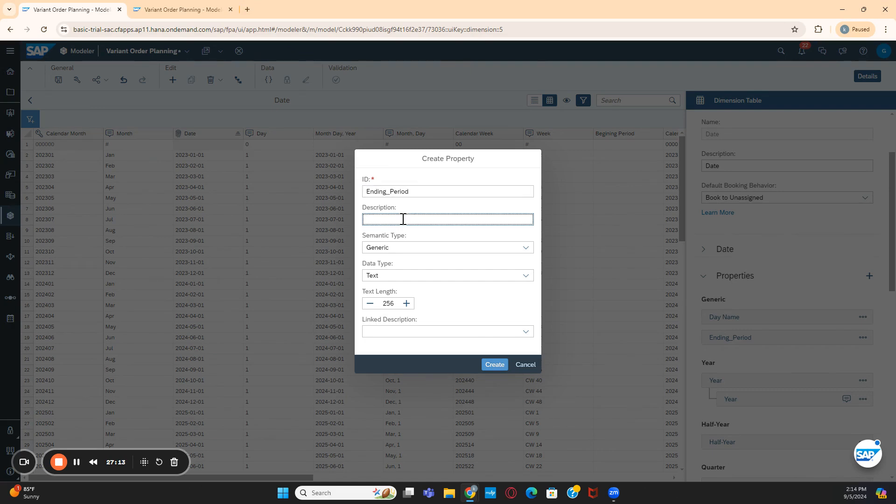
type("Ending Period")
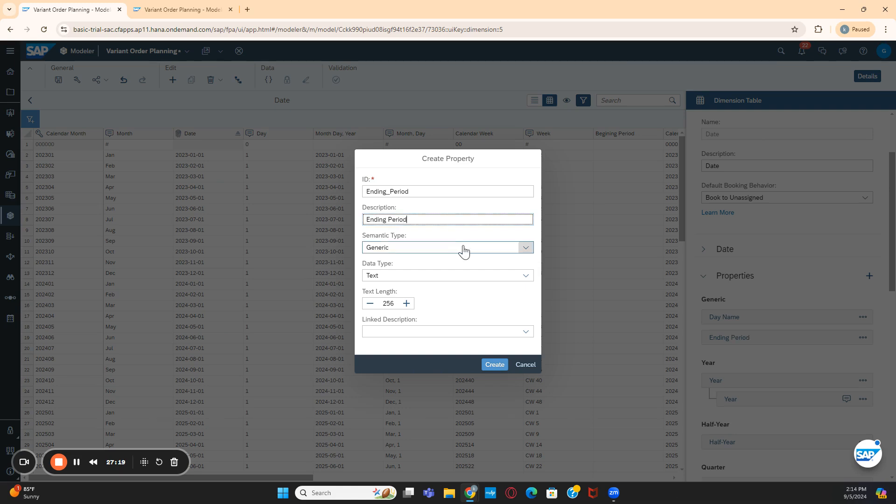
Step: Set the Ending Period property's semantic type to Period and create the property
left_click(527, 248)
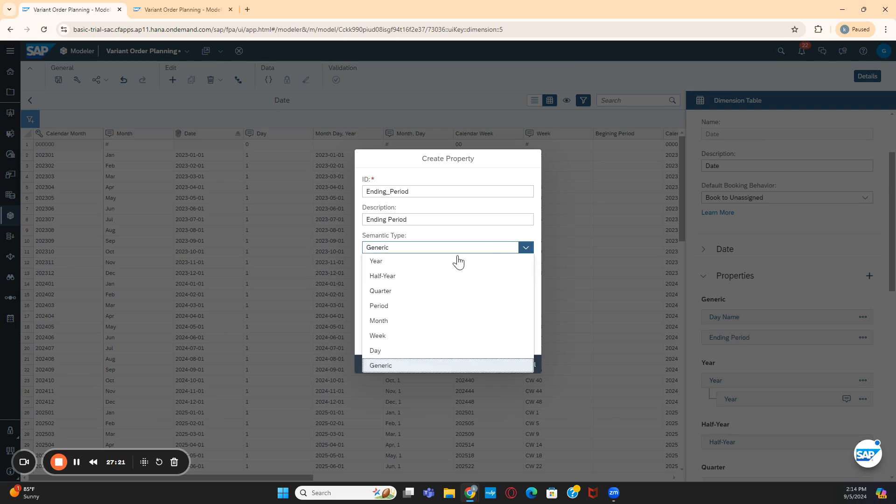
left_click(428, 307)
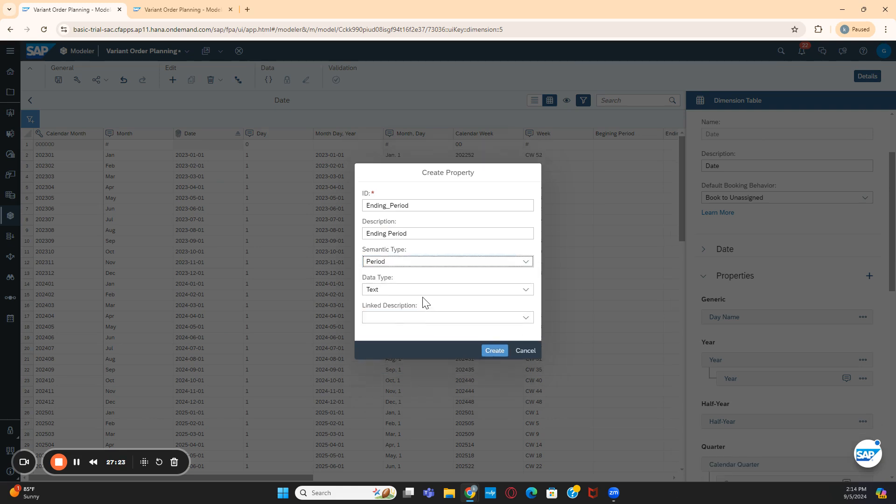
left_click(495, 354)
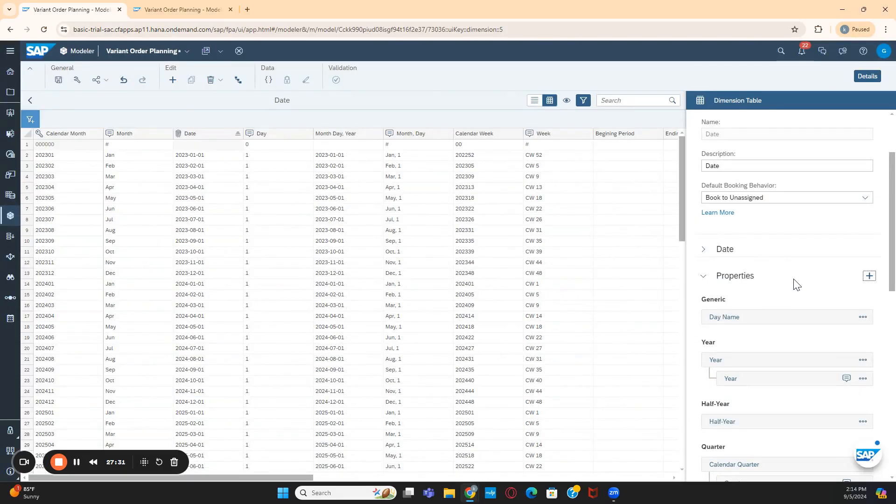
Step: Delete the "Year, Month" and "Year, Half-Year, Month" hierarchies from the Date dimension
scroll(797, 291, "down", 7)
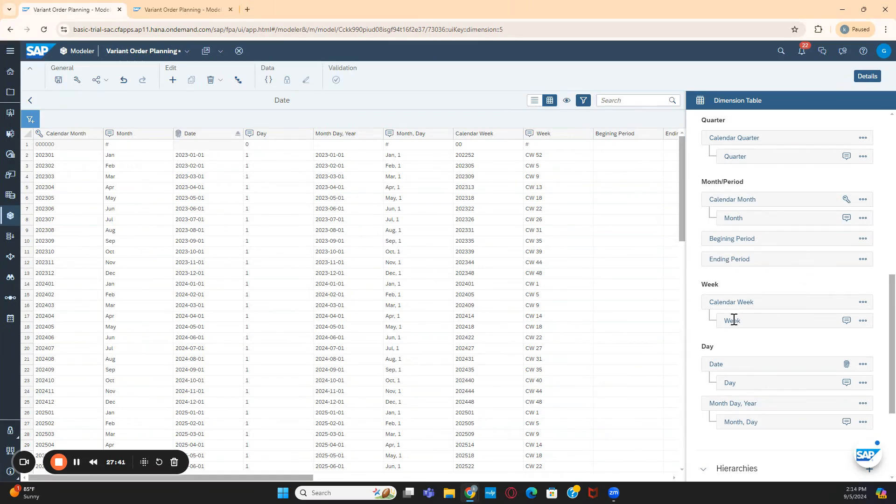
scroll(735, 319, "down", 3)
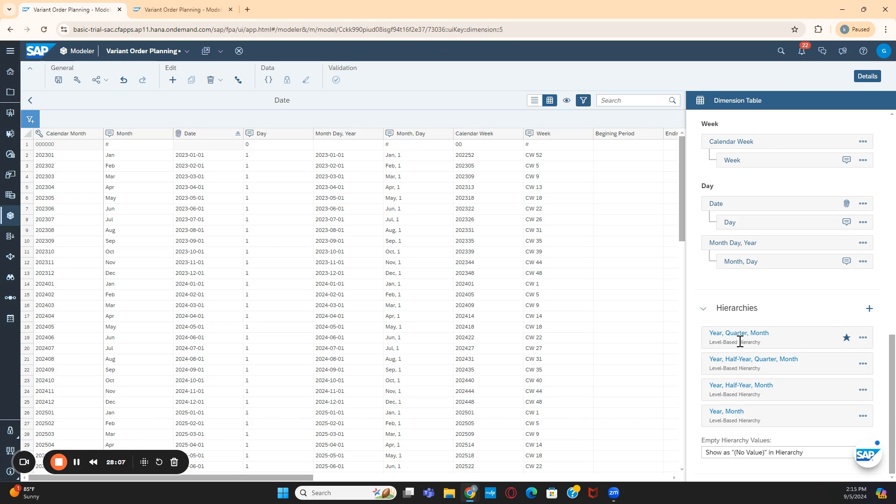
left_click(863, 417)
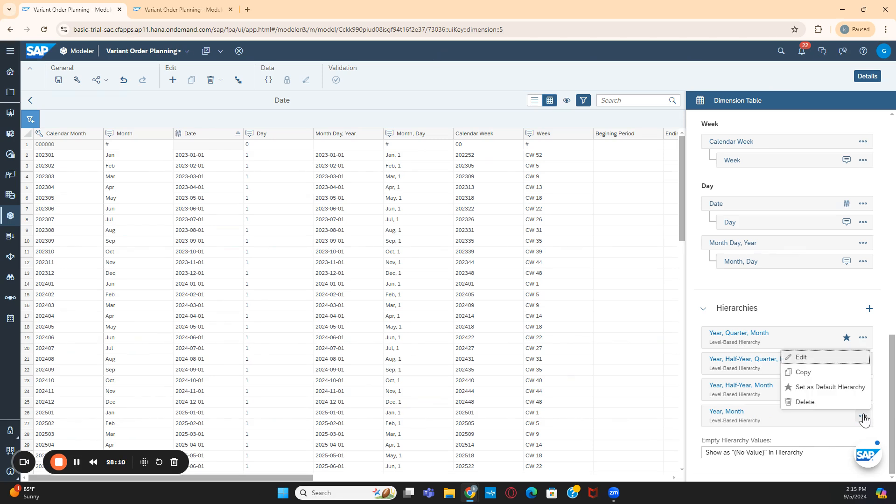
left_click(810, 403)
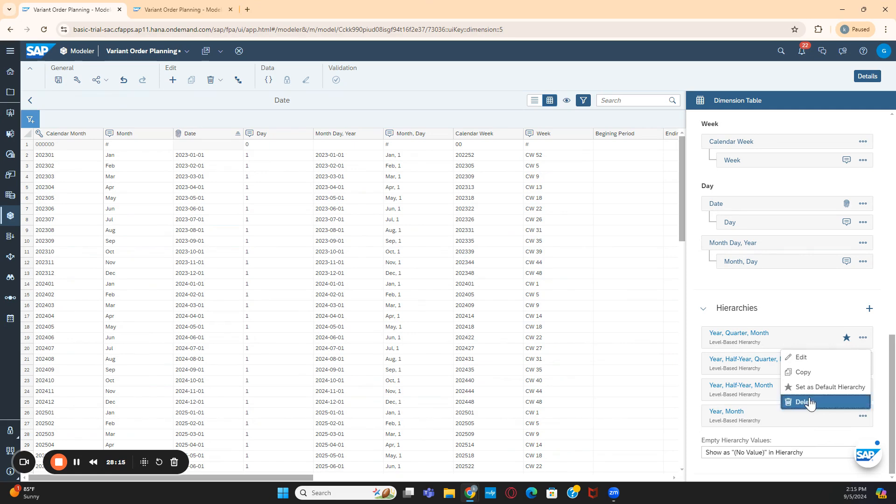
left_click(593, 283)
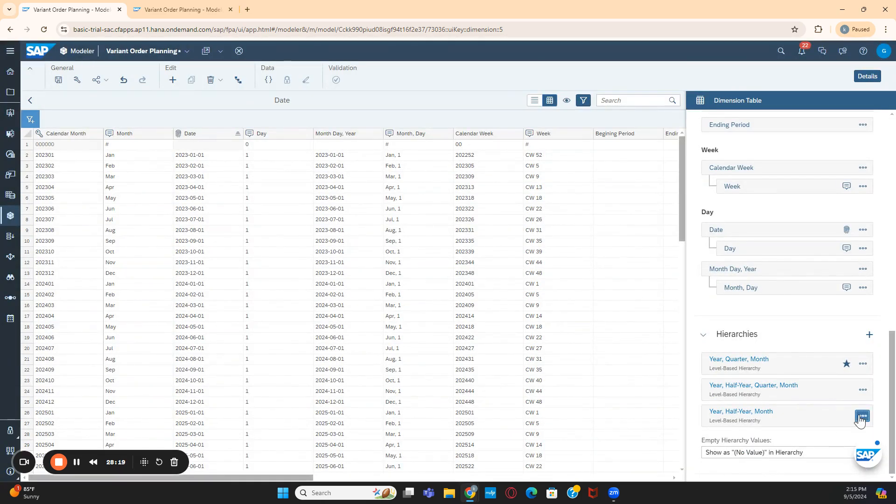
left_click(863, 416)
left_click(823, 403)
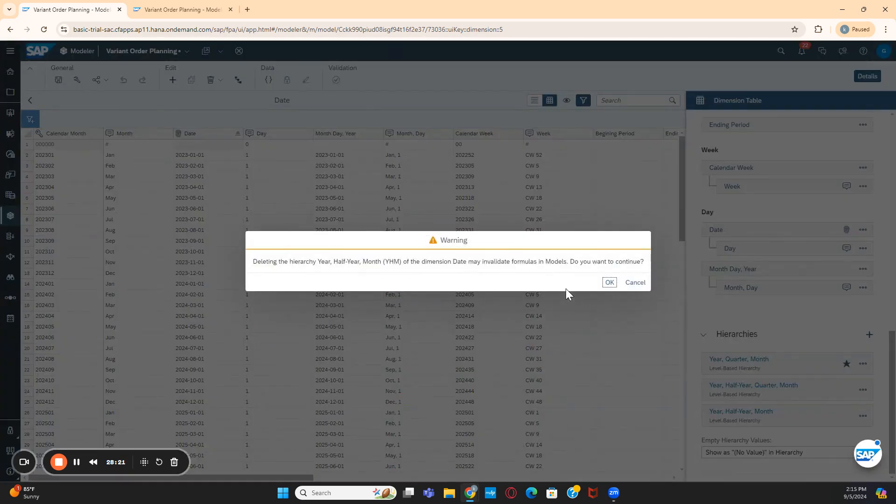
left_click(612, 283)
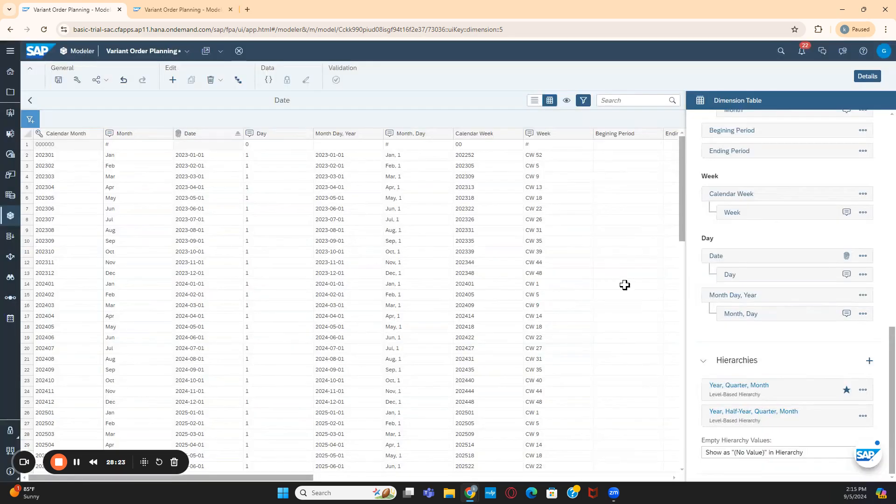
Step: Delete the remaining "Year, Half-Year, Quarter, Month" and "Year, Quarter, Month" hierarchies from the Date dimension
left_click(863, 416)
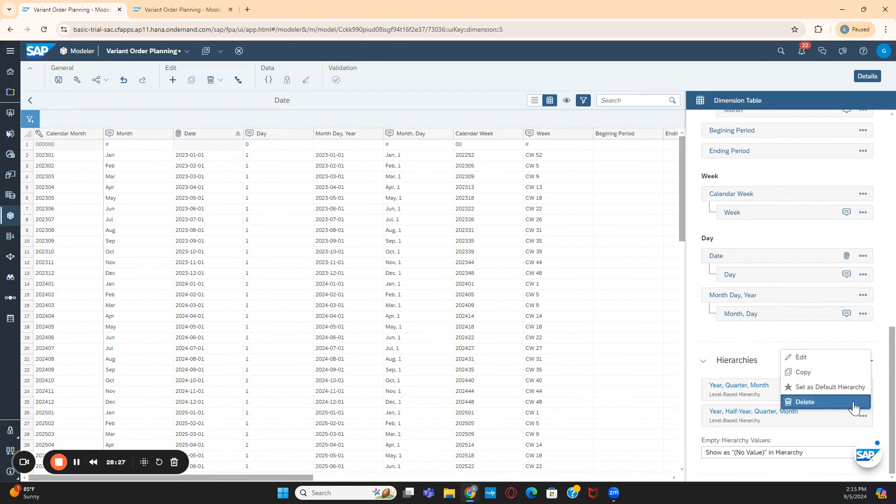
left_click(855, 402)
left_click(624, 283)
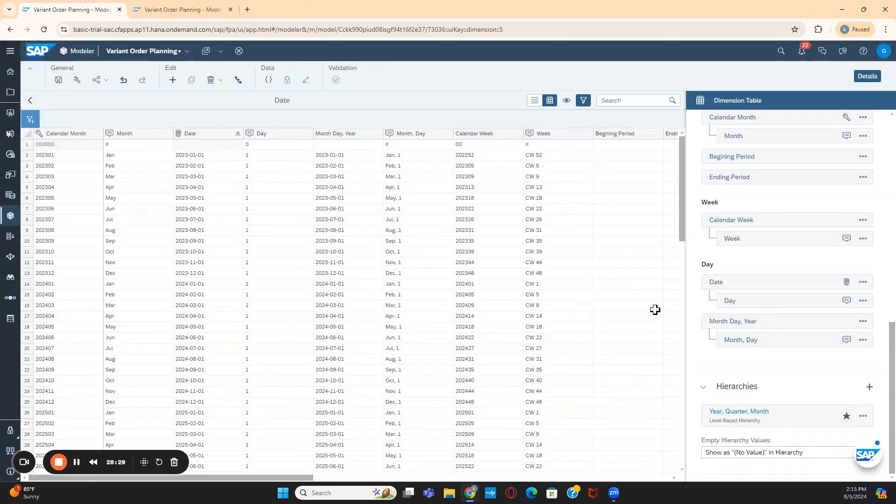
left_click(863, 417)
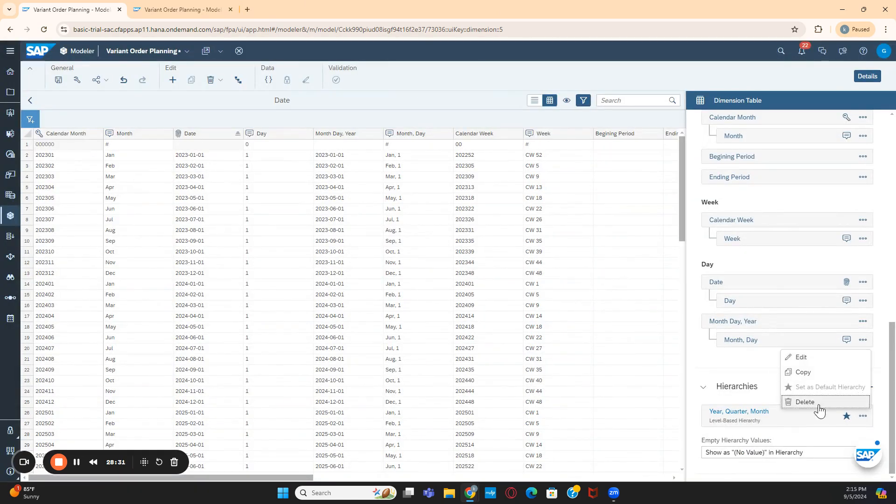
left_click(819, 403)
left_click(607, 282)
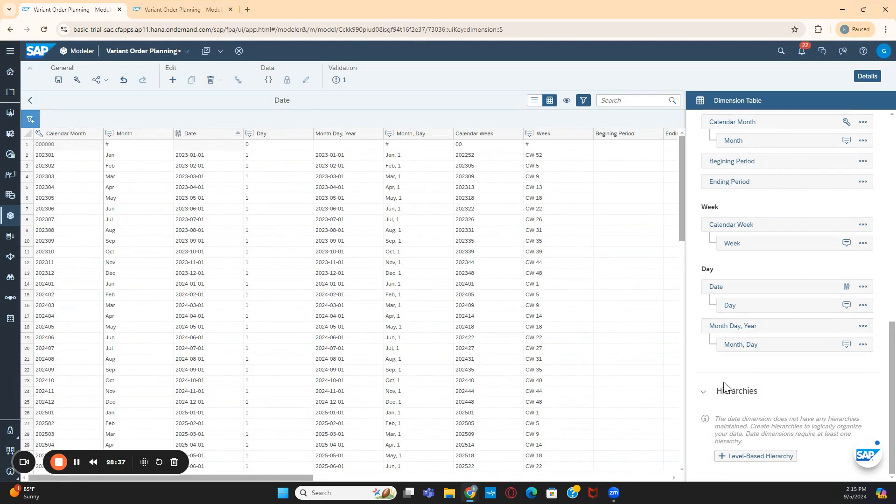
Step: Open the Hierarchy Builder for a new level-based hierarchy to examine it and cancel without creating one
left_click(761, 461)
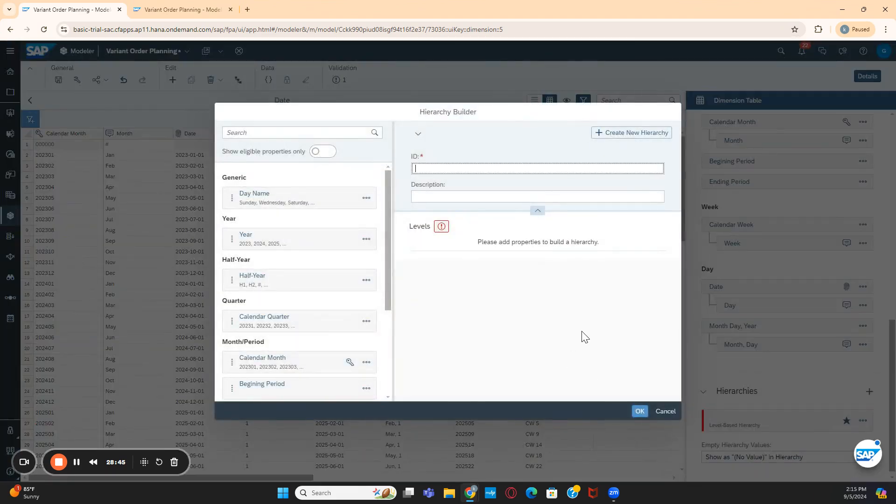
left_click(665, 411)
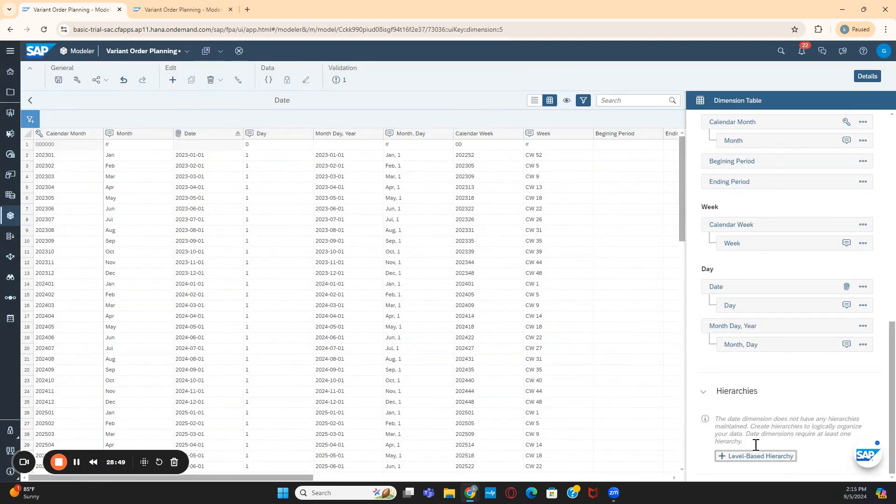
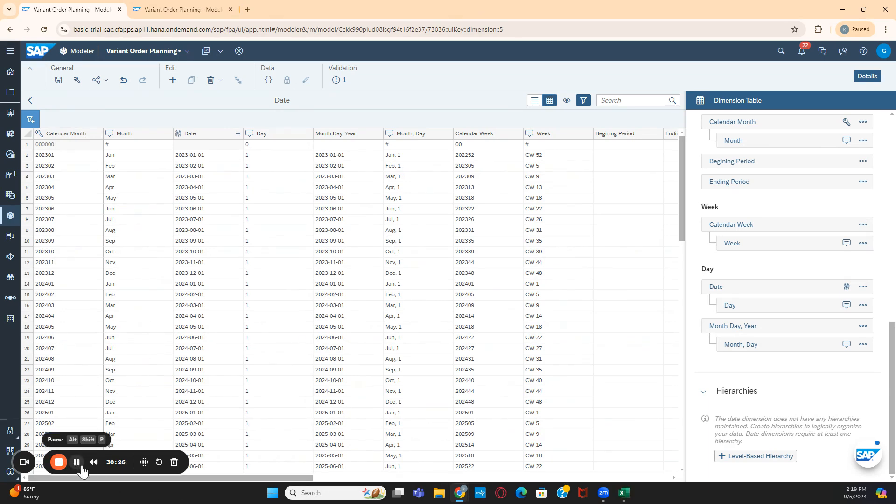
Step: Switch to the Analytics workbook in Excel, examine the PERIOD column on the Order Volume Actual sheet, and return to the model in the browser
left_click(625, 493)
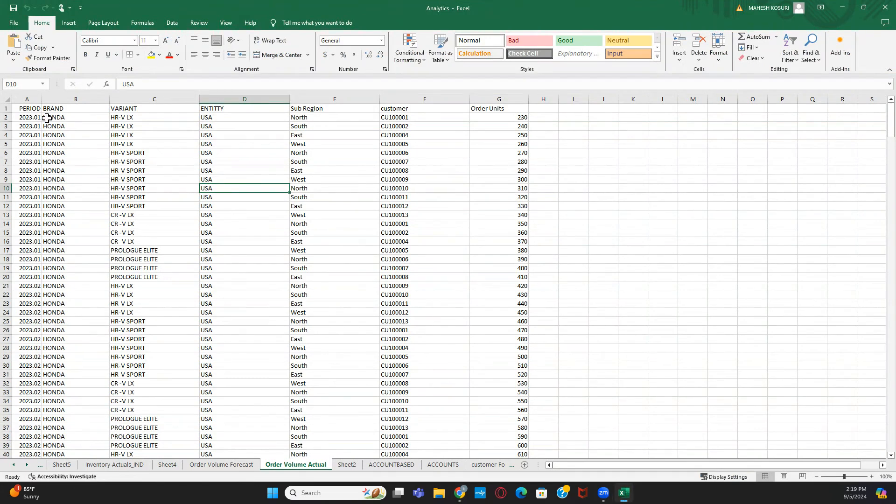
left_click(28, 98)
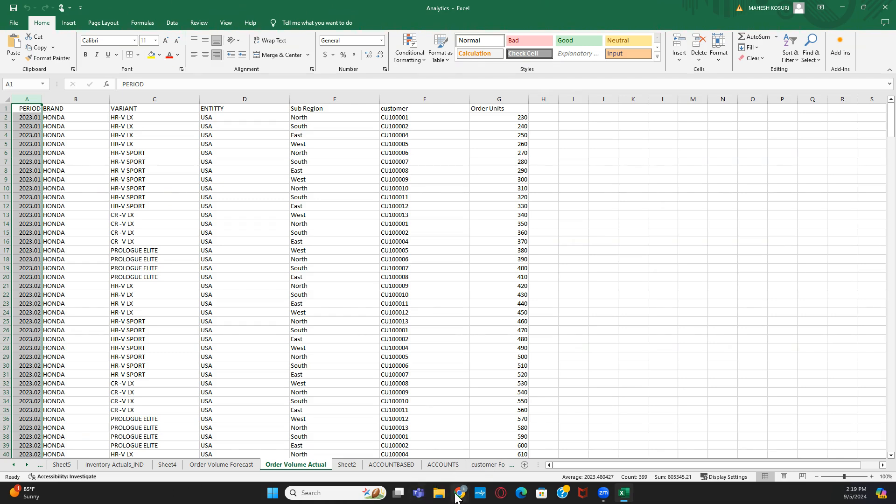
mouse_move(456, 496)
left_click(304, 447)
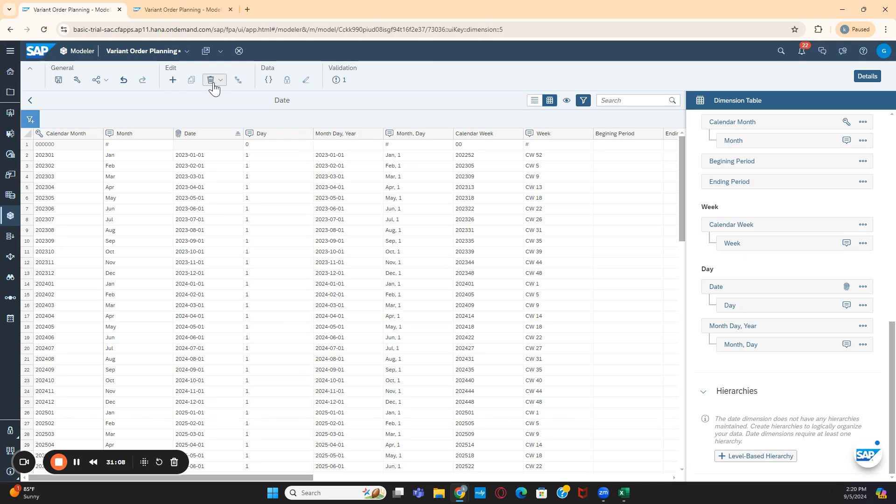
Step: Return from the Date dimension to the model structure and try to save the model
left_click(29, 99)
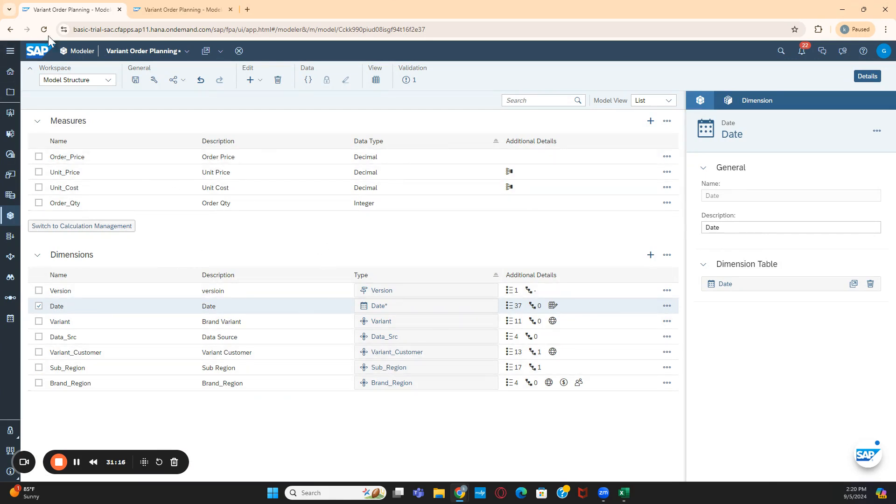
left_click(111, 82)
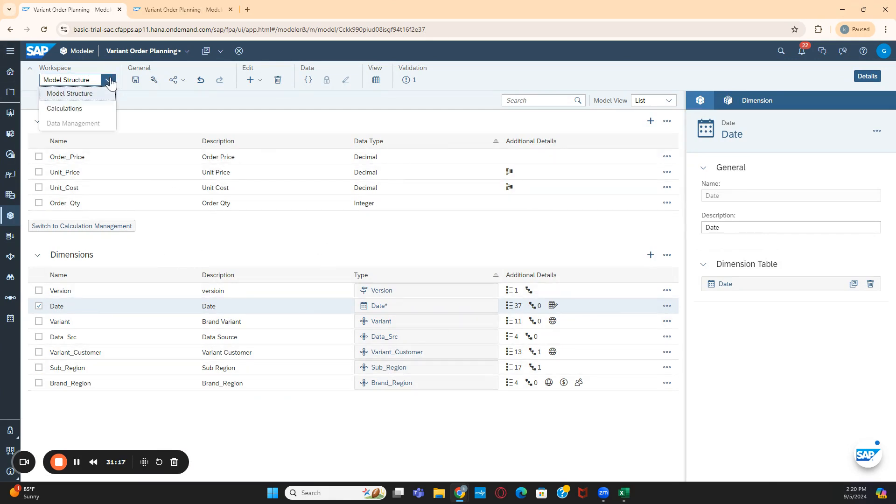
left_click(204, 131)
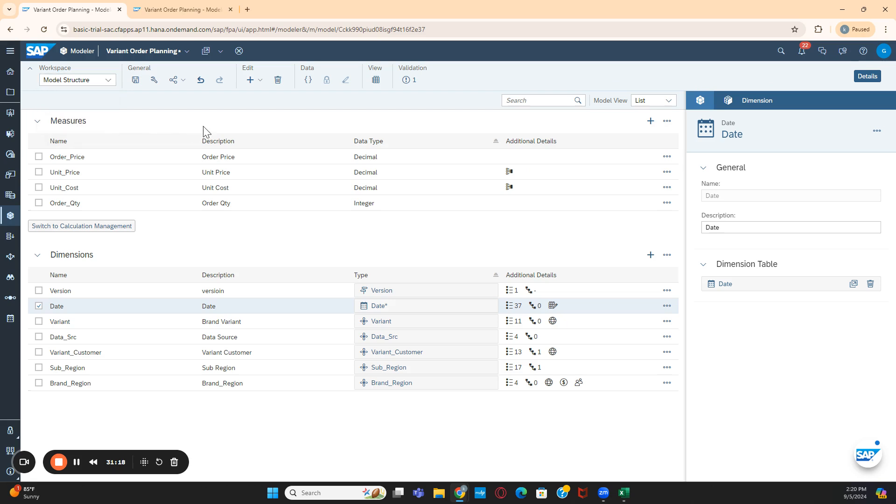
left_click(135, 82)
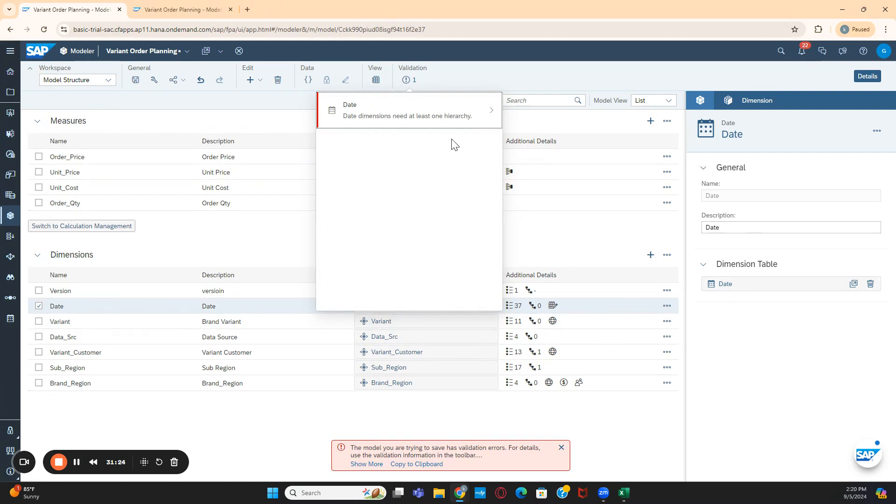
Step: Open the Date dimension from its validation error details and start a new level-based hierarchy
left_click(485, 113)
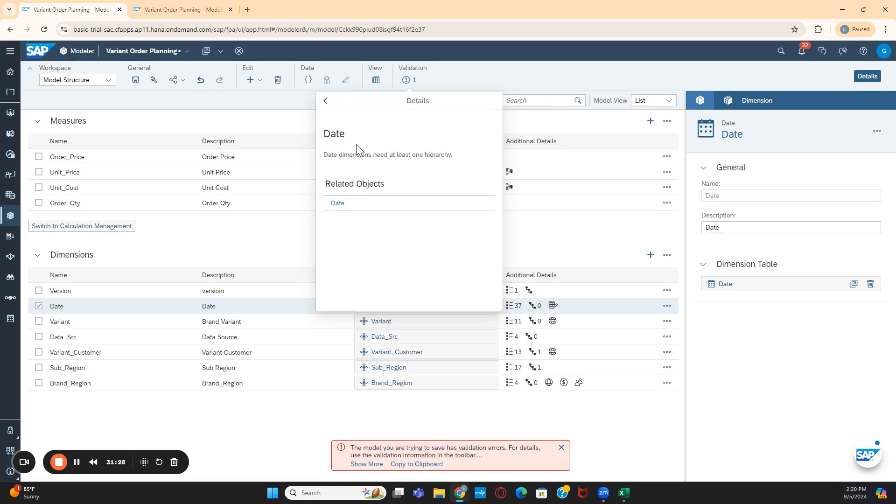
left_click(337, 205)
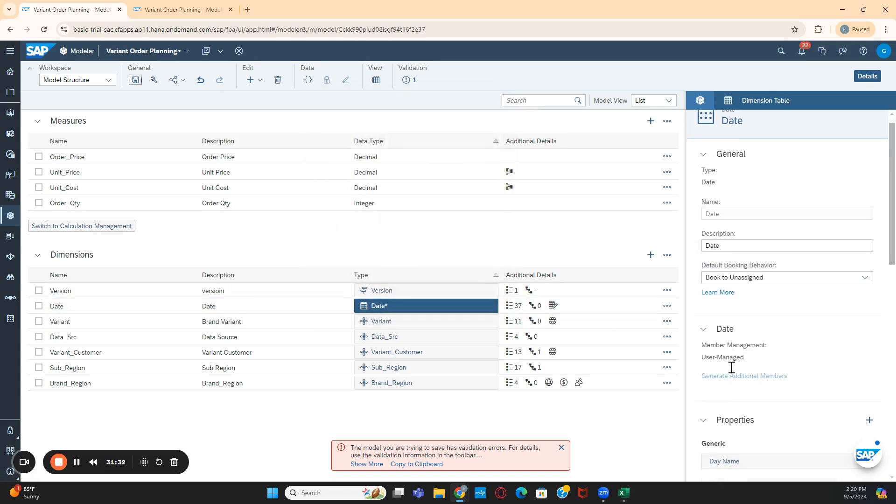
scroll(731, 367, "down", 7)
scroll(731, 365, "down", 5)
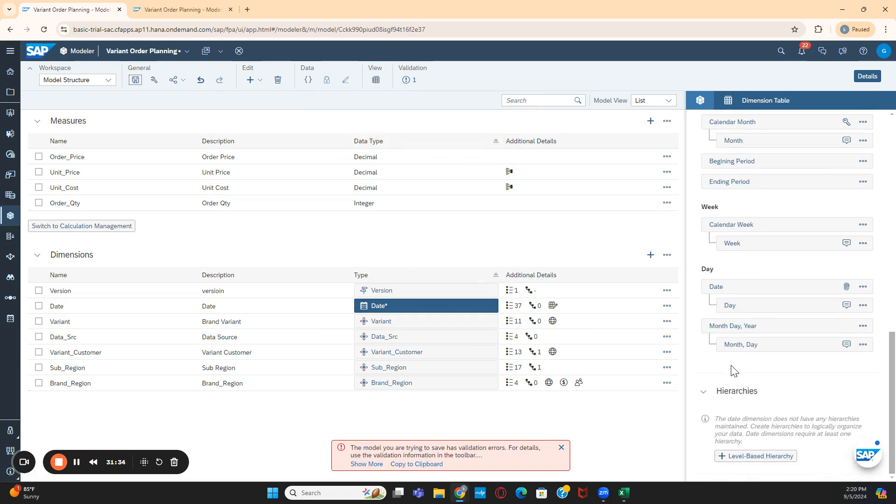
left_click(754, 457)
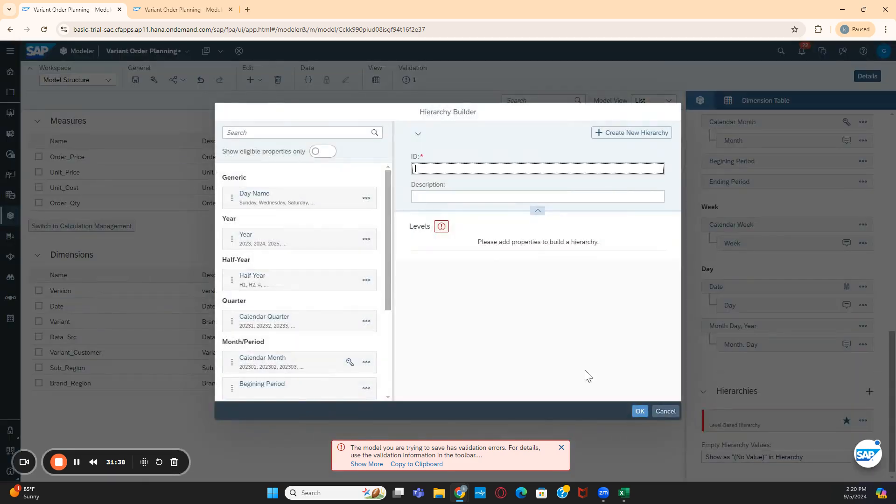
Step: Examine the properties available for levels in the Hierarchy Builder and try to add Year to the new hierarchy
left_click(419, 134)
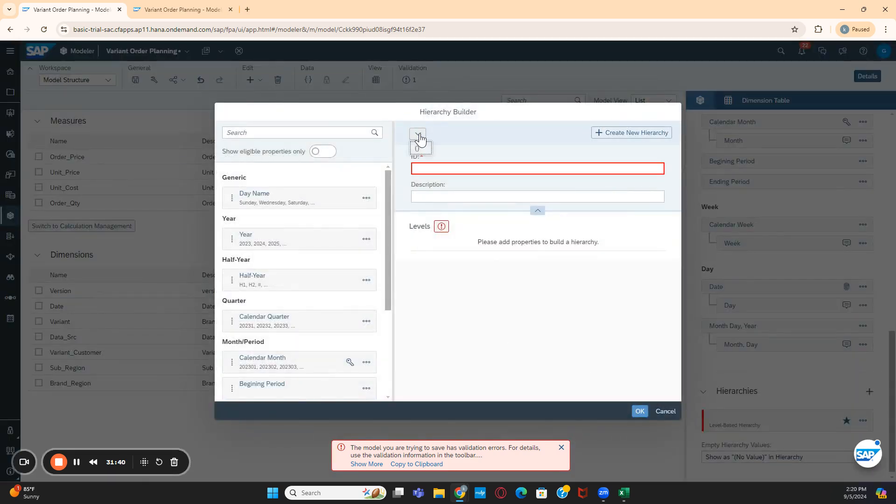
left_click(446, 148)
scroll(294, 245, "down", 3)
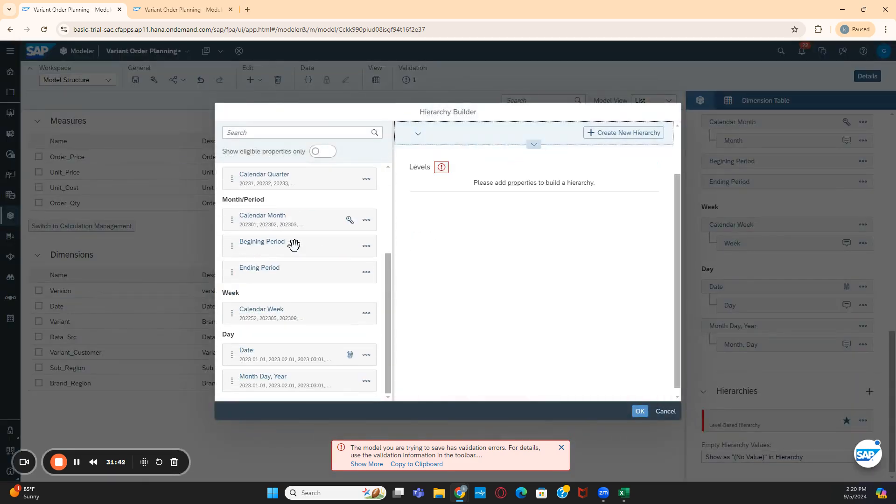
scroll(293, 244, "up", 3)
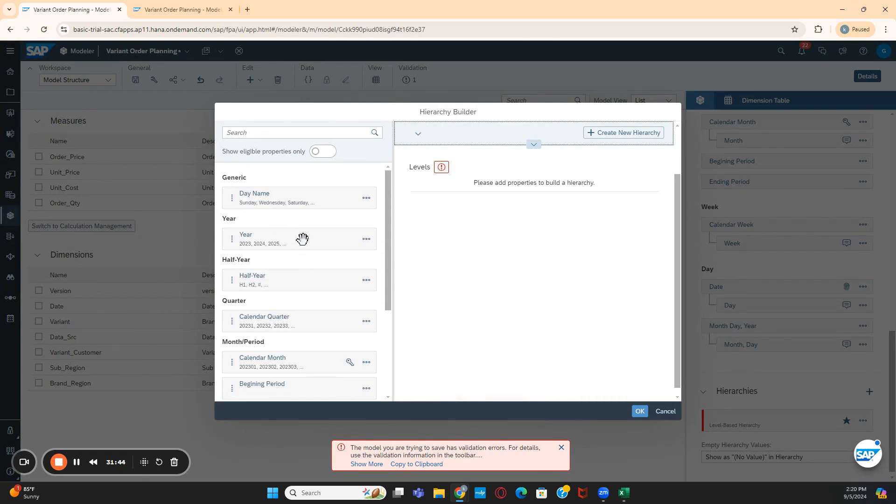
scroll(310, 319, "down", 3)
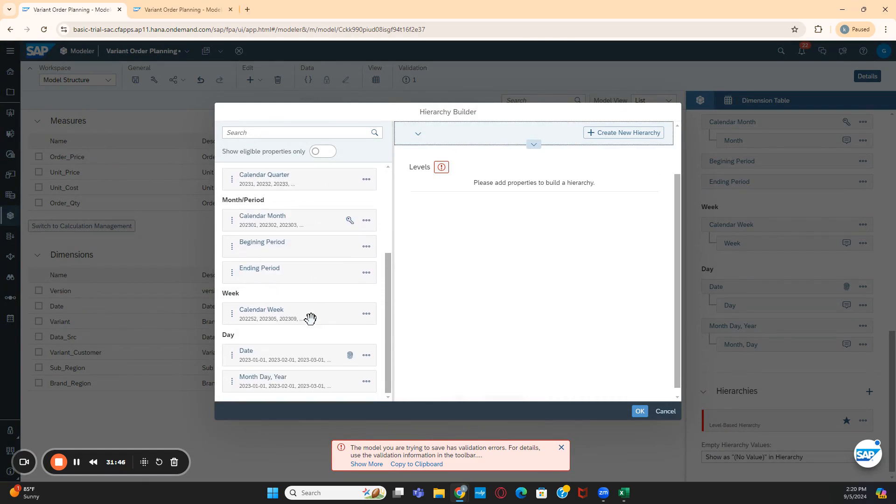
scroll(311, 319, "up", 3)
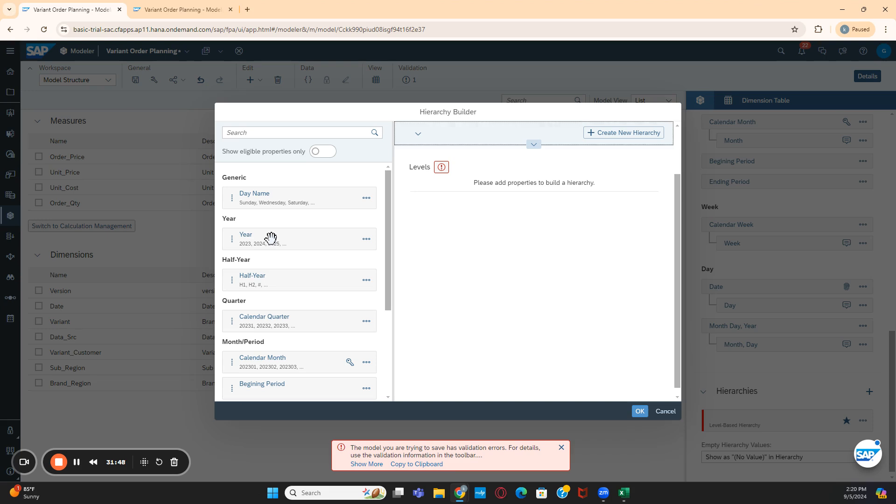
left_click_drag(271, 239, 504, 246)
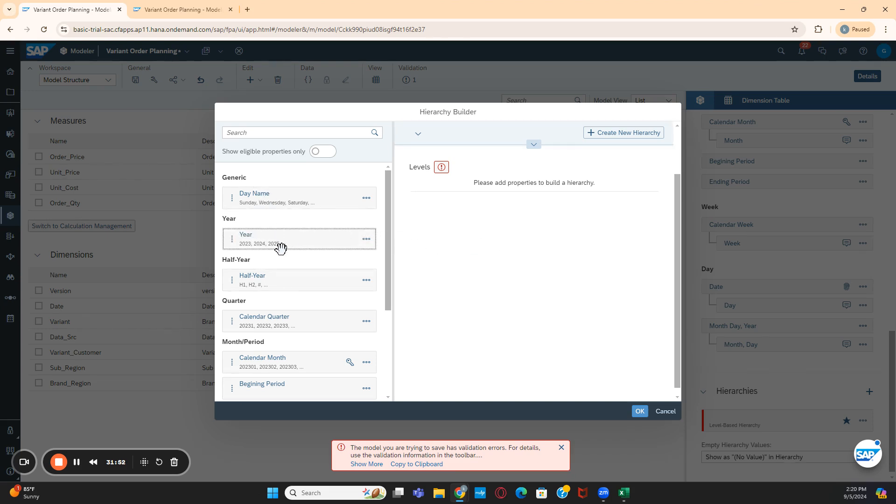
scroll(309, 309, "down", 3)
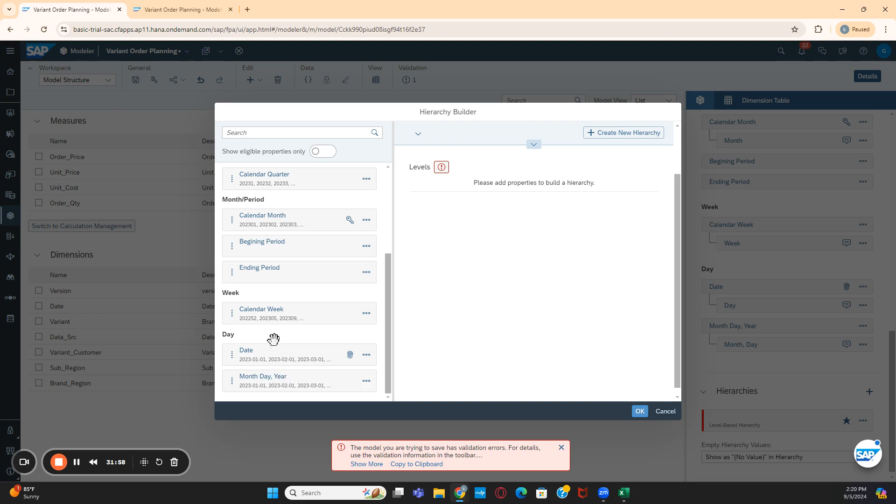
scroll(292, 260, "up", 3)
scroll(292, 259, "up", 1)
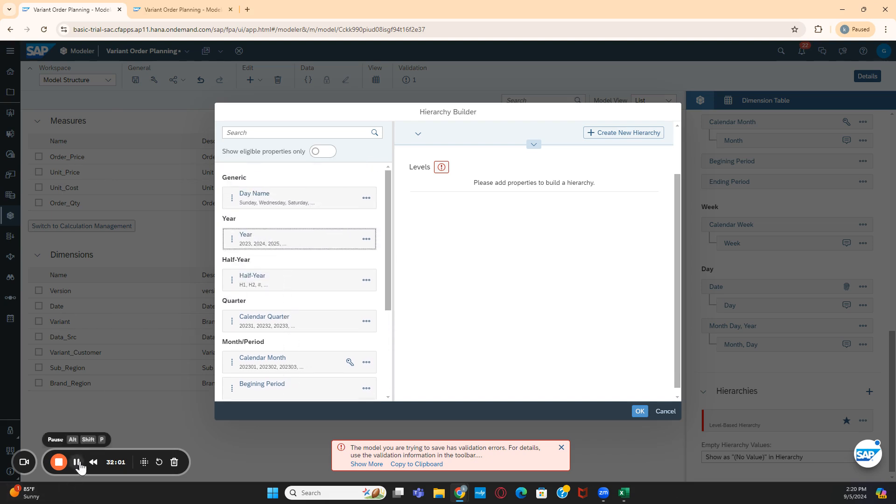
Step: Create the hierarchy with ID and description YQM, setting Calendar Month as level 1, Calendar Quarter as level 2 and Year as level 3
left_click(77, 464)
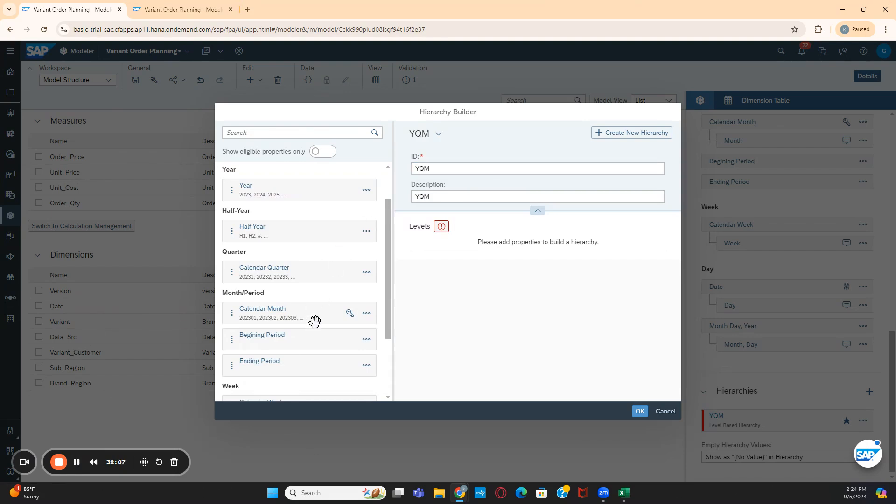
scroll(306, 303, "down", 1)
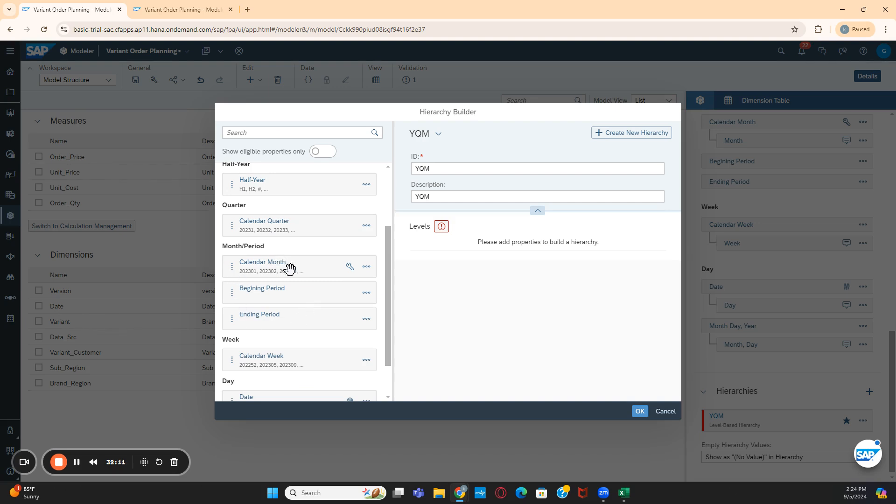
left_click(367, 267)
left_click(383, 279)
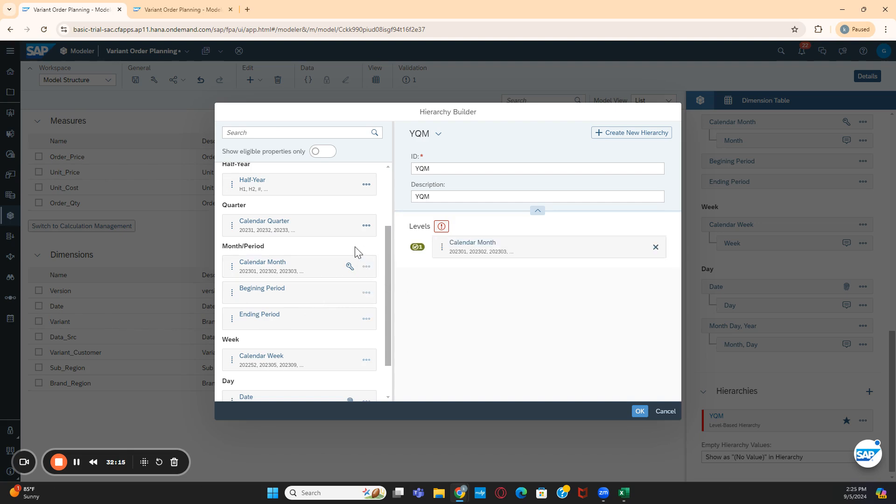
scroll(354, 252, "up", 2)
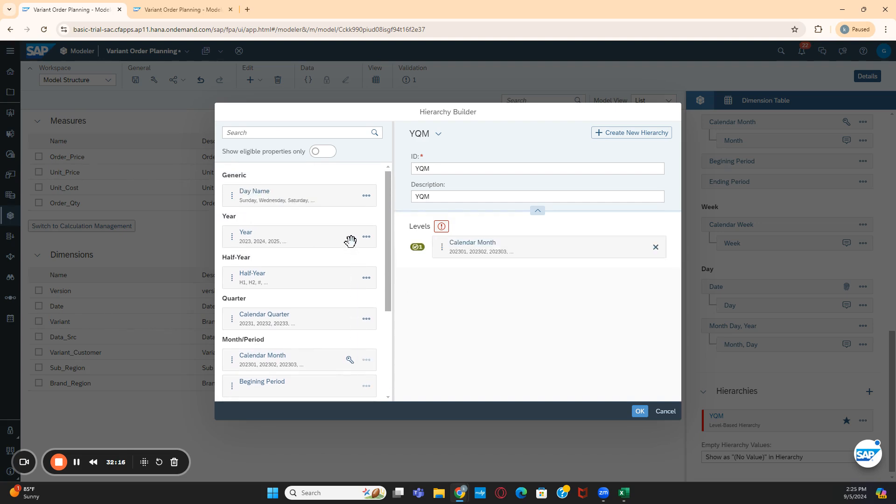
left_click(365, 320)
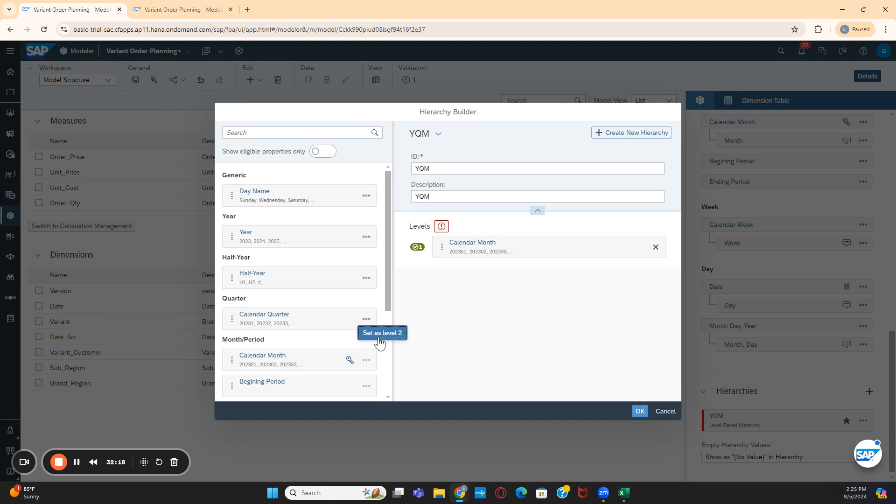
left_click(380, 337)
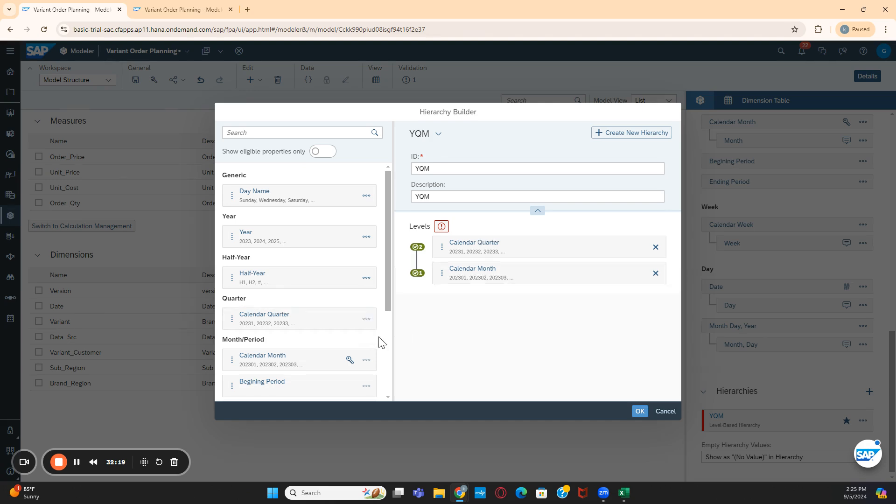
left_click(367, 238)
left_click(391, 250)
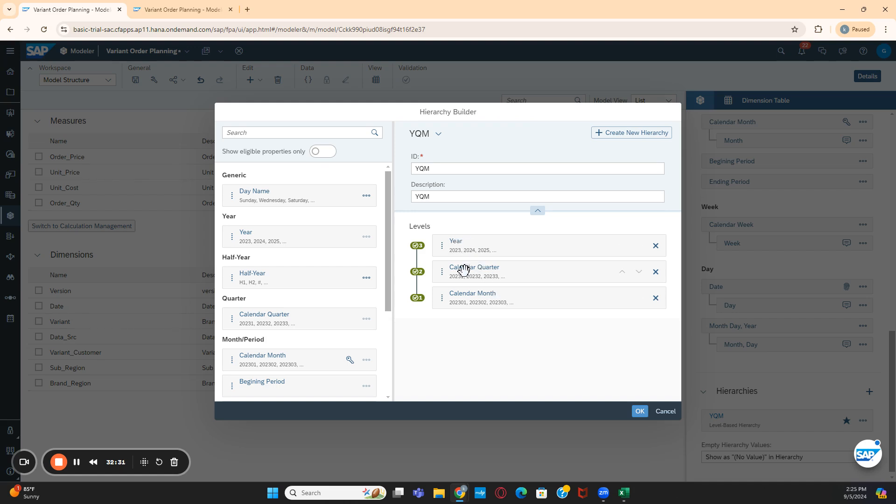
left_click(640, 412)
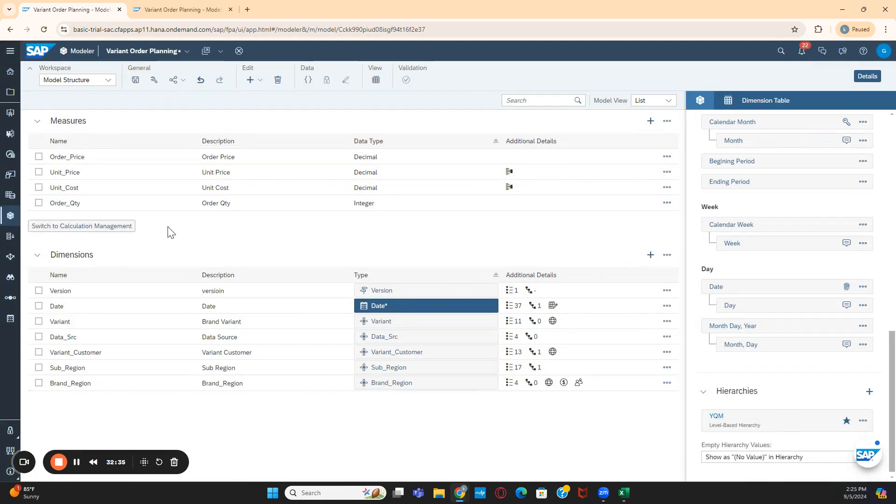
Step: Save the Variant Order Planning model and switch to its Data Management workspace
left_click(136, 81)
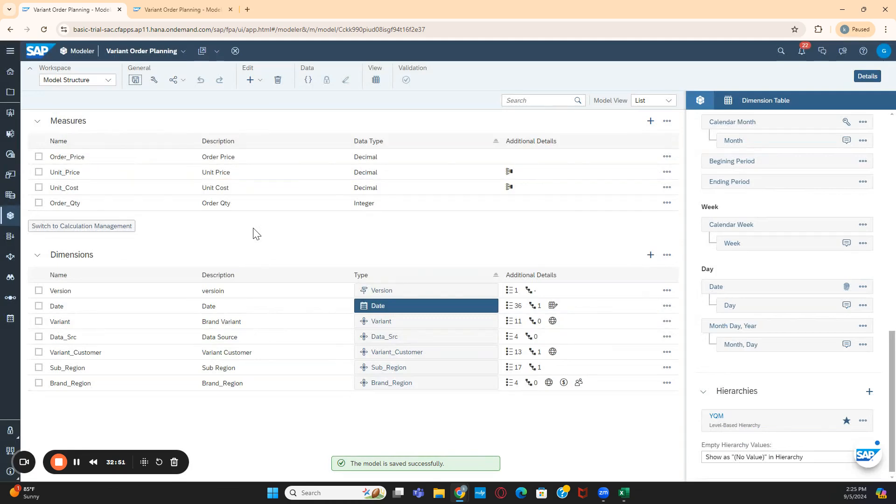
left_click(112, 82)
left_click(88, 122)
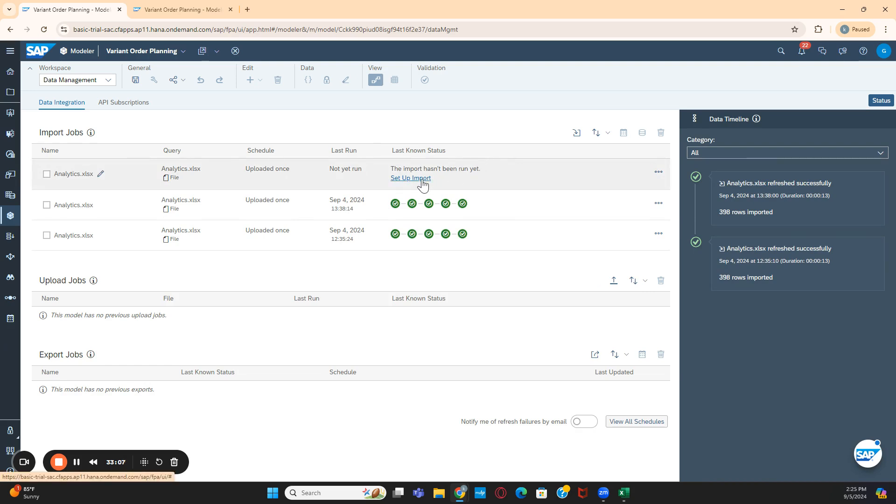
Step: Delete the Analytics.xlsx import job that has not been run yet
left_click(659, 172)
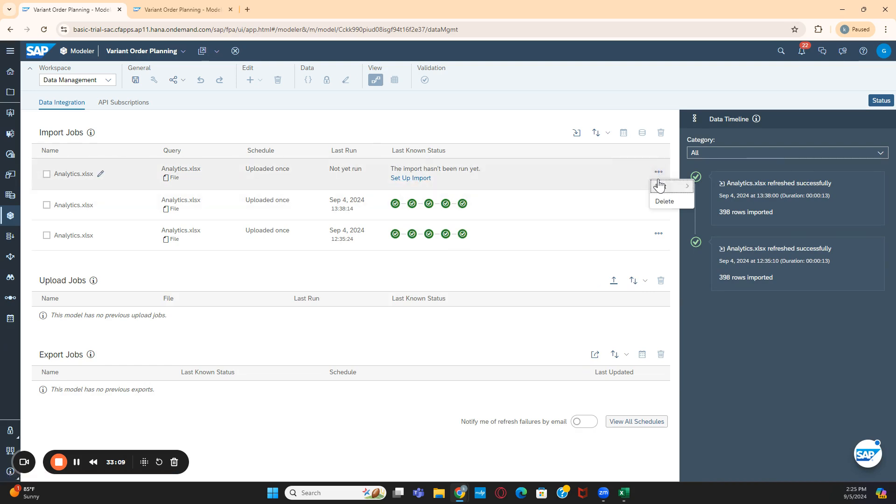
left_click(659, 201)
left_click(481, 295)
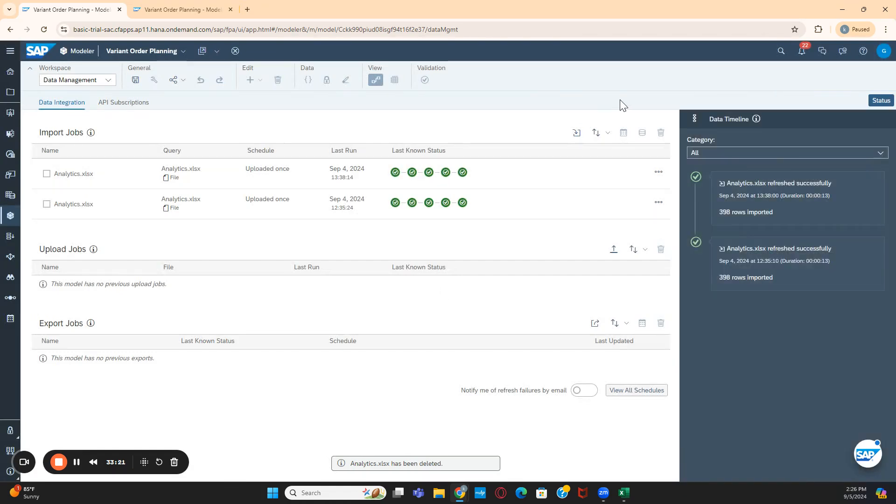
Step: Import the Order Volume Actual sheet of Analytics.xlsx from file into the model and open the new job's import setup
left_click(578, 135)
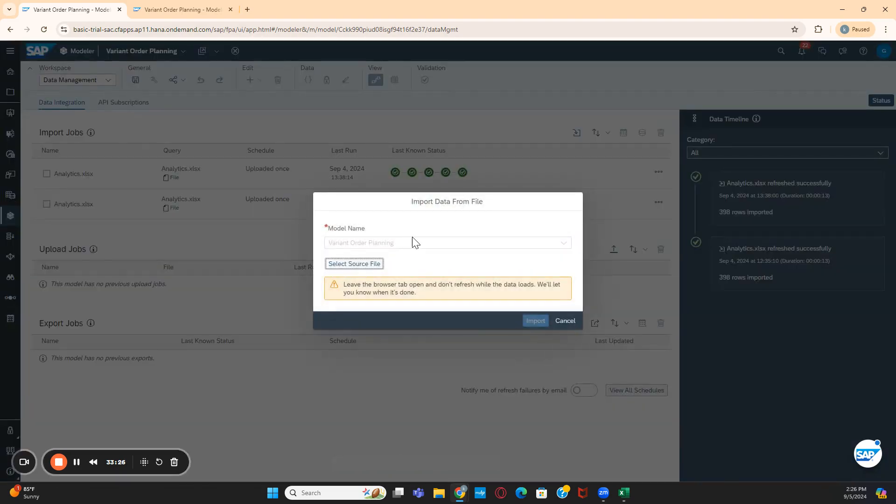
left_click(373, 266)
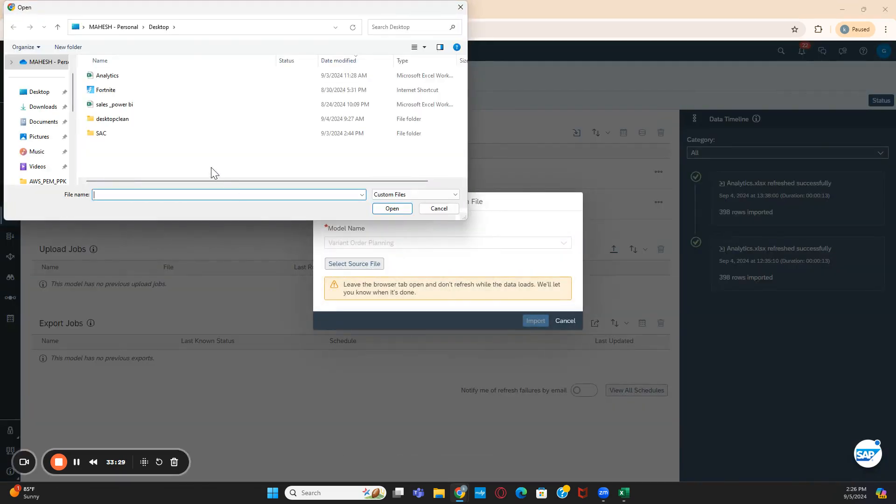
left_click(107, 76)
left_click(379, 212)
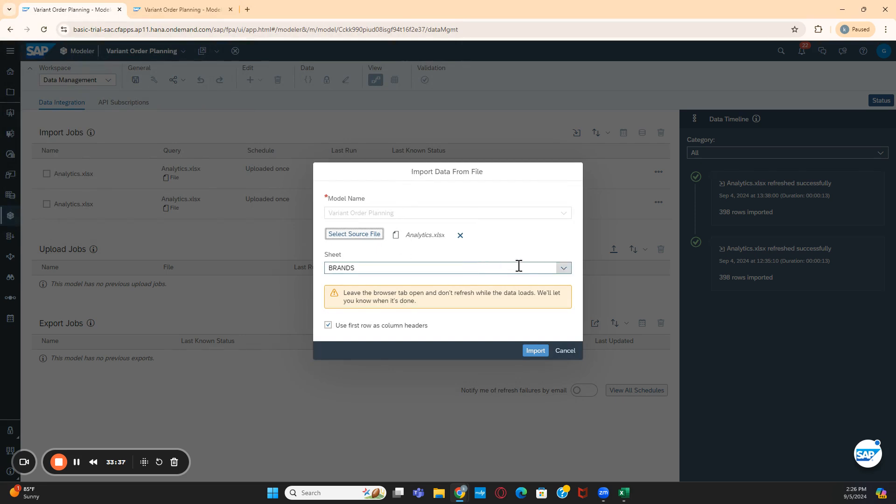
left_click(564, 268)
scroll(410, 313, "down", 3)
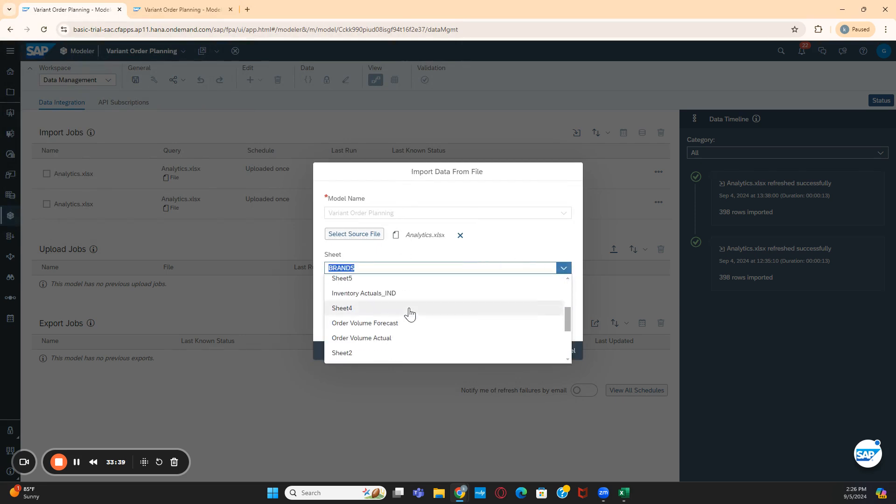
left_click(378, 338)
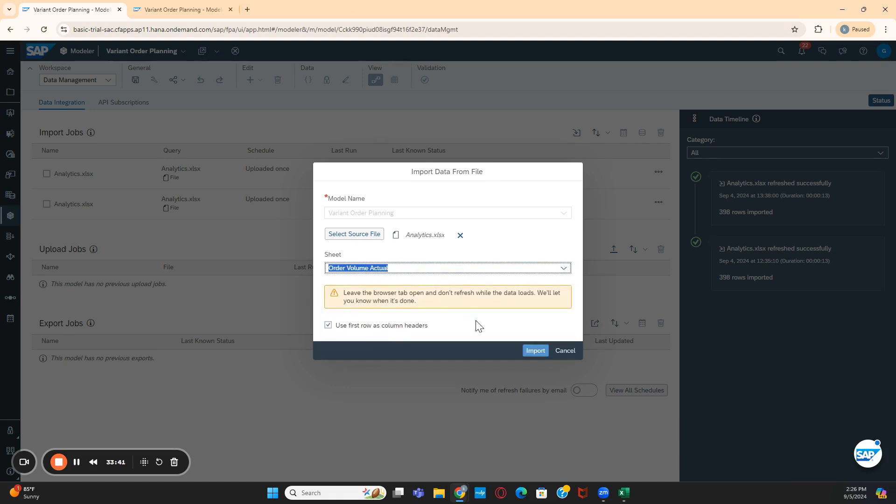
left_click(535, 351)
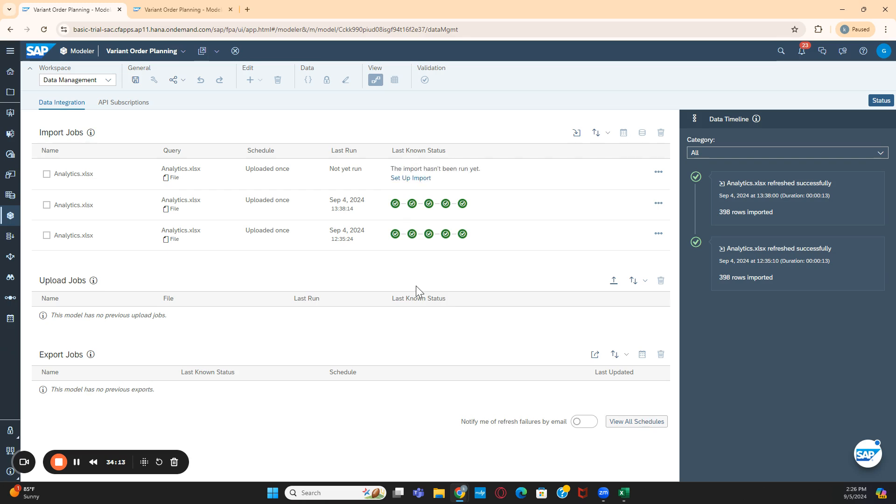
left_click(426, 179)
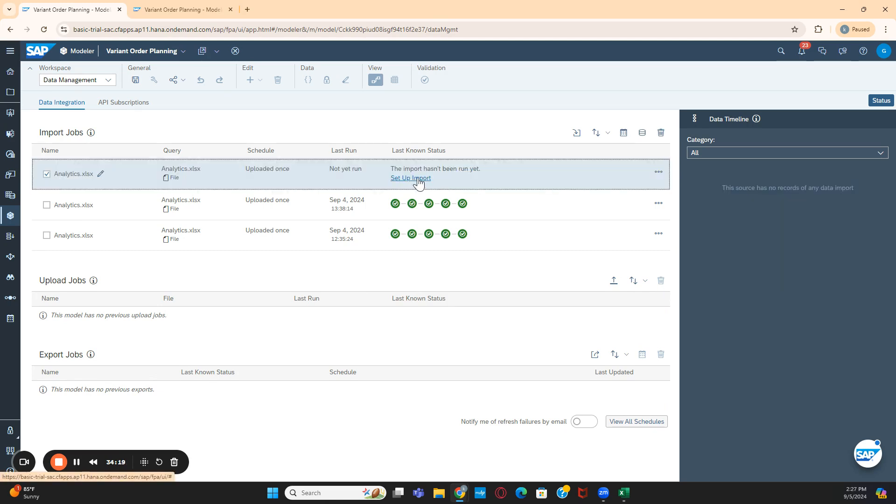
left_click(419, 181)
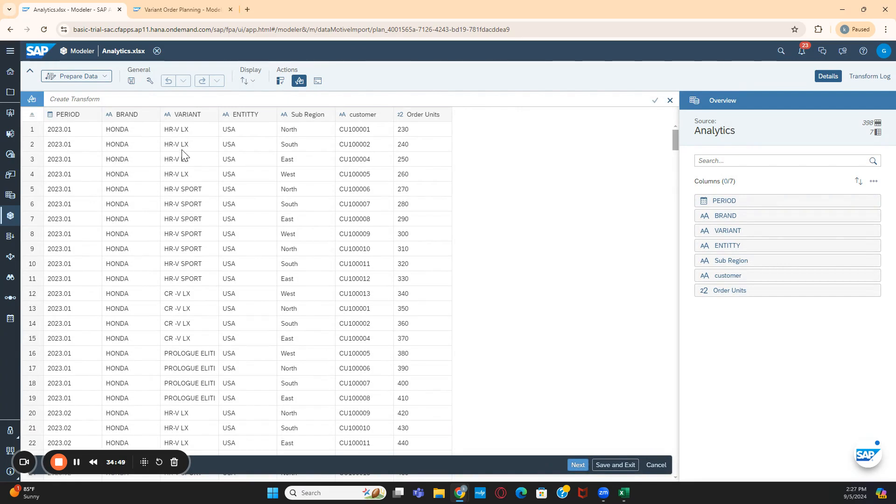
Step: Create a transform that concatenates the ENTITTY and Sub Region columns using "_" as the separator
left_click(177, 100)
left_click(84, 113)
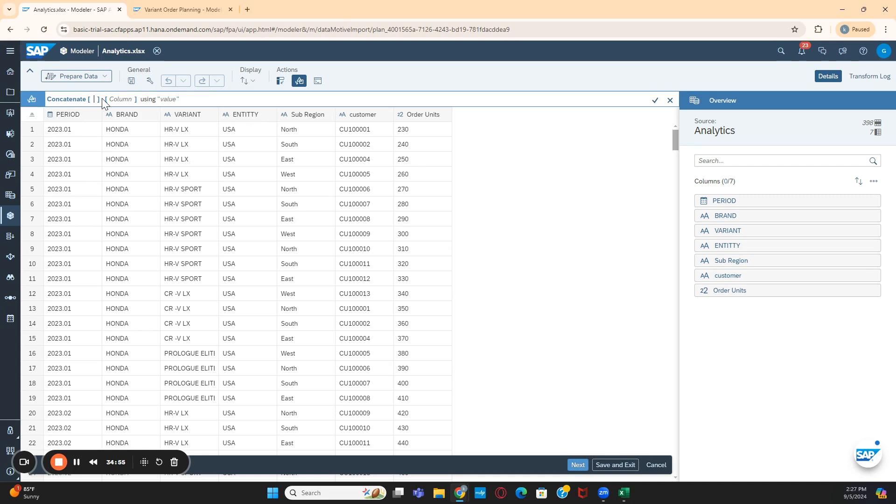
type("Entit")
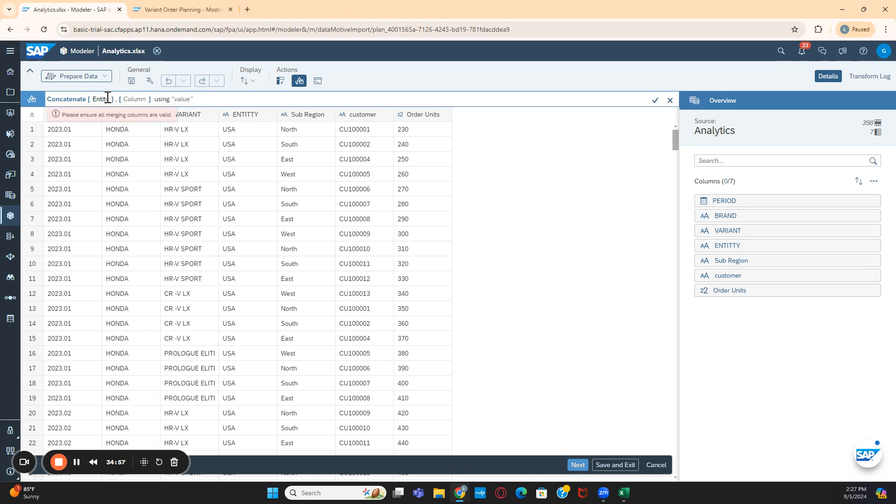
type("y")
key("BackSpace")
left_click(111, 112)
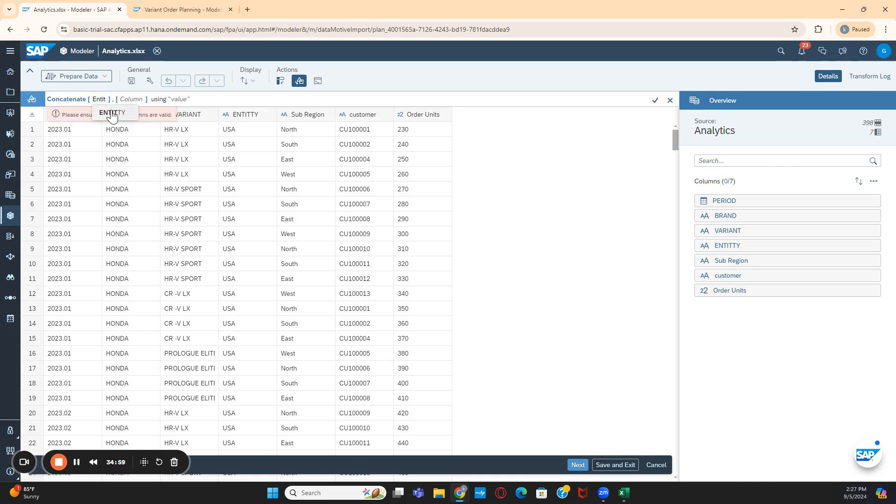
left_click(150, 100)
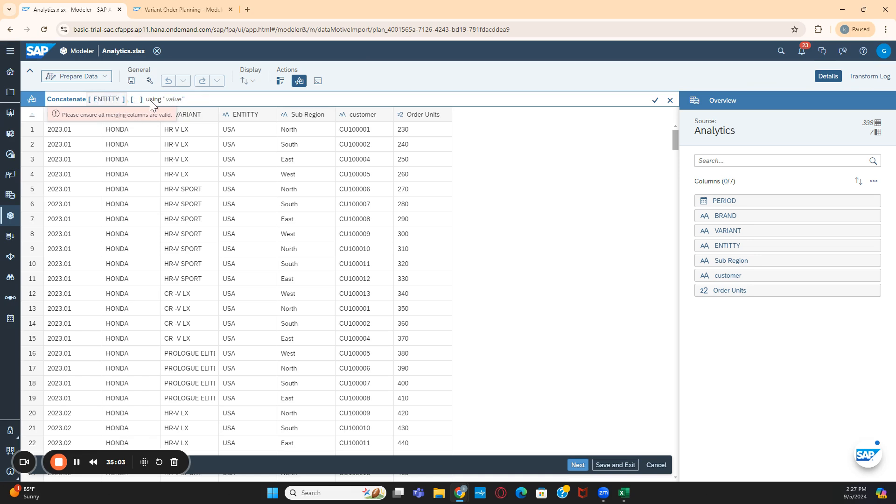
type("sub")
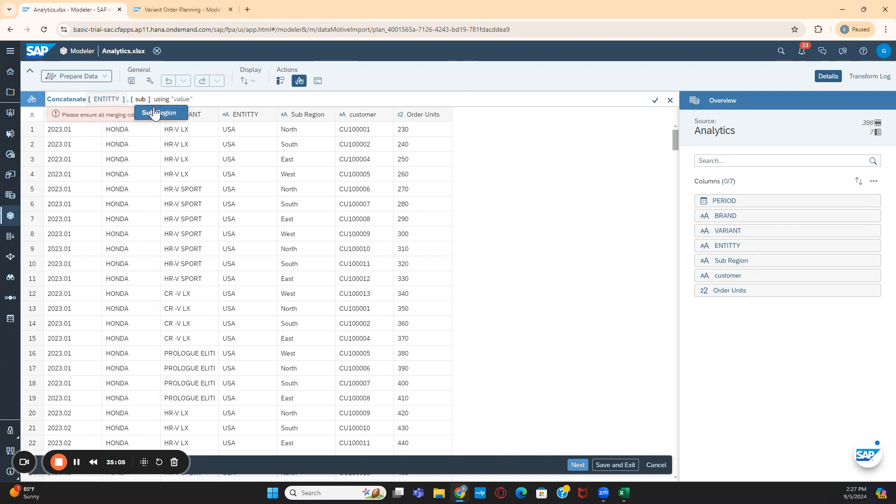
left_click(156, 113)
left_click(212, 99)
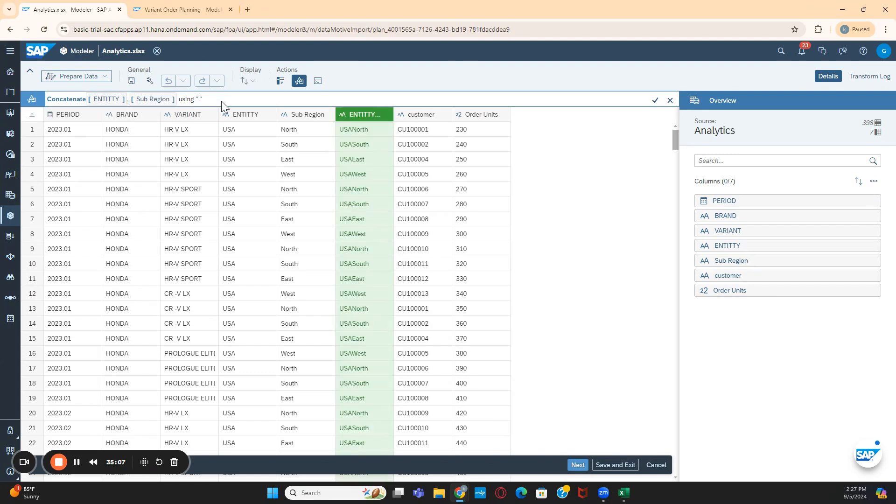
type("_")
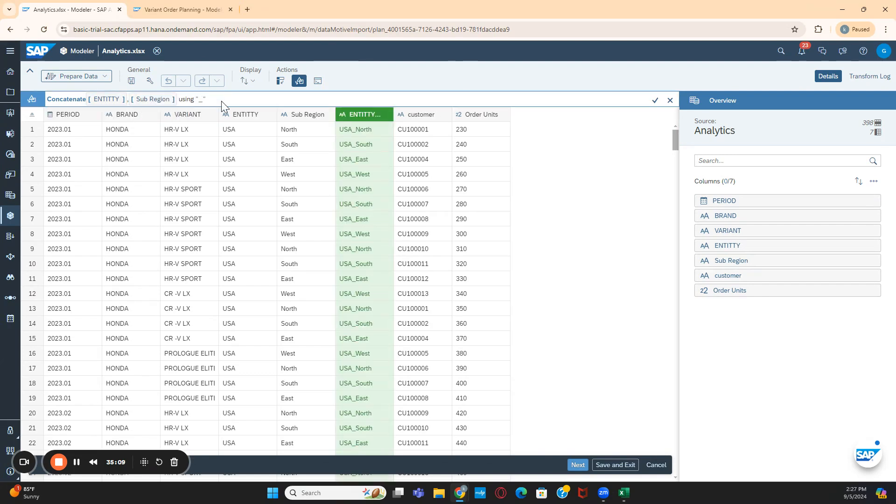
left_click(656, 100)
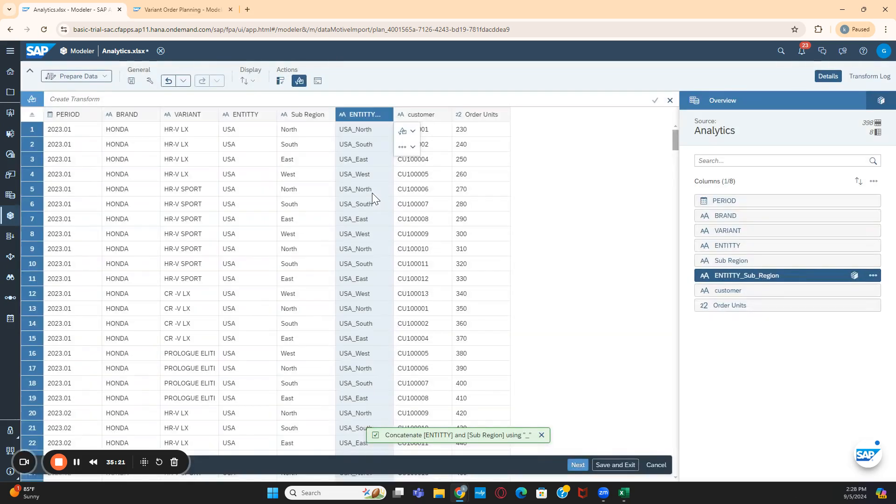
Step: Duplicate the ENTITTY column in the import data
left_click(255, 116)
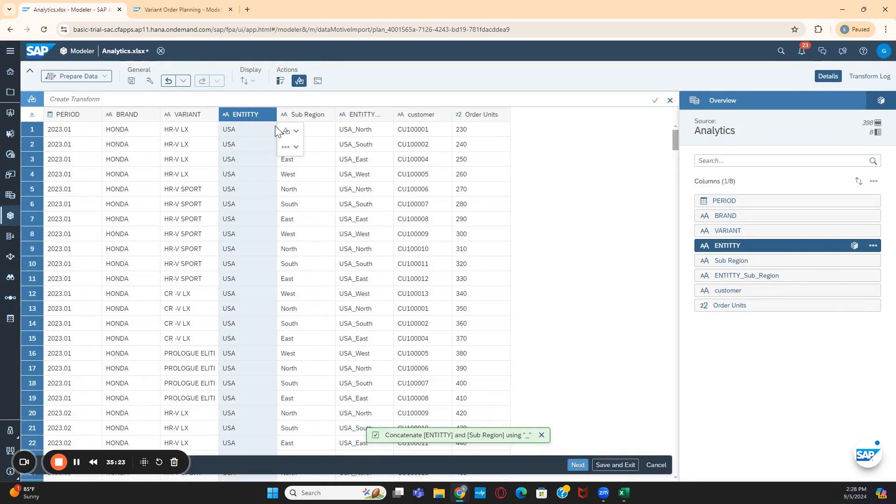
left_click(286, 147)
left_click(331, 148)
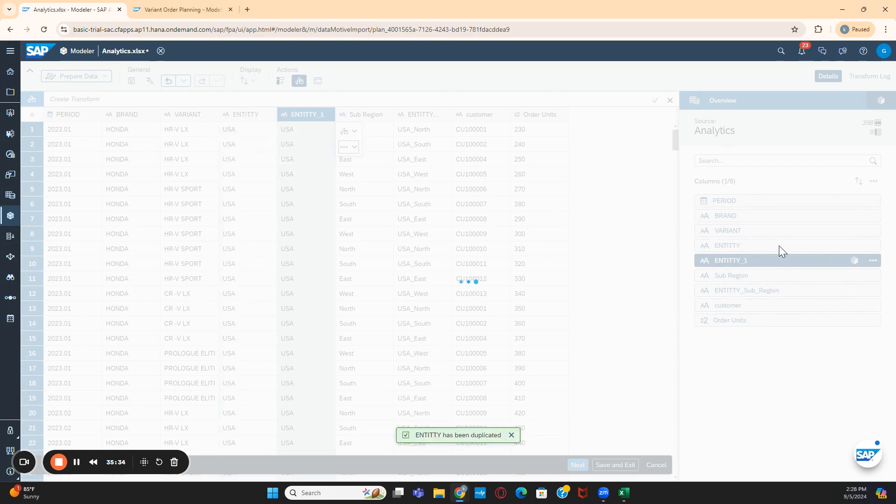
Step: Rename the duplicated ENTITTY column as Subregion_Hier
left_click(873, 260)
left_click(863, 289)
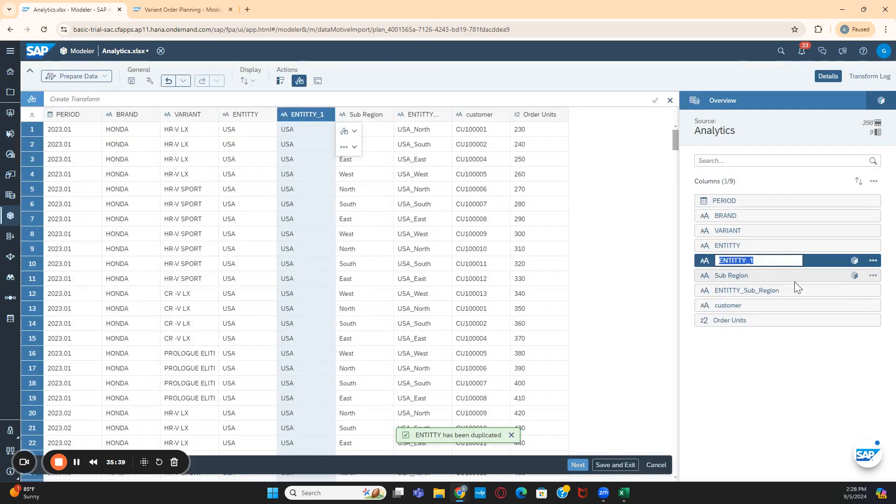
type("REgion")
key("BackSpace")
key("BackSpace")
key("BackSpace")
key("BackSpace")
key("BackSpace")
key("BackSpace")
type("Sub")
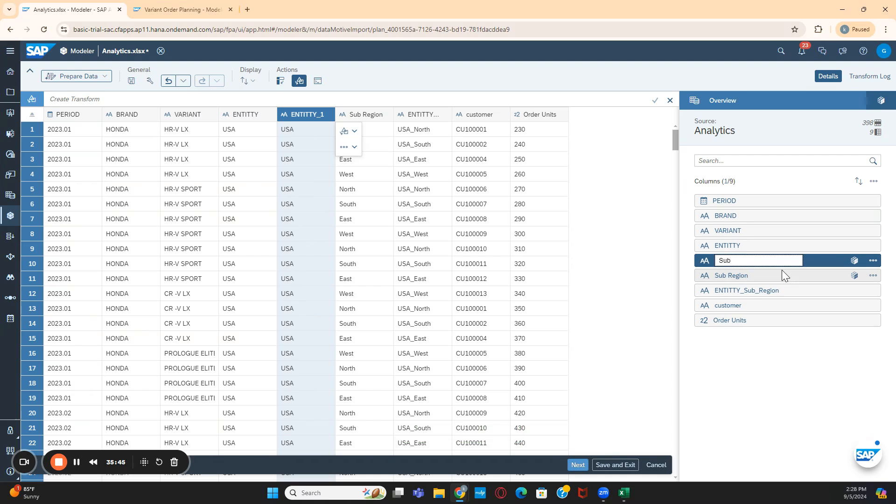
type("region_Hier")
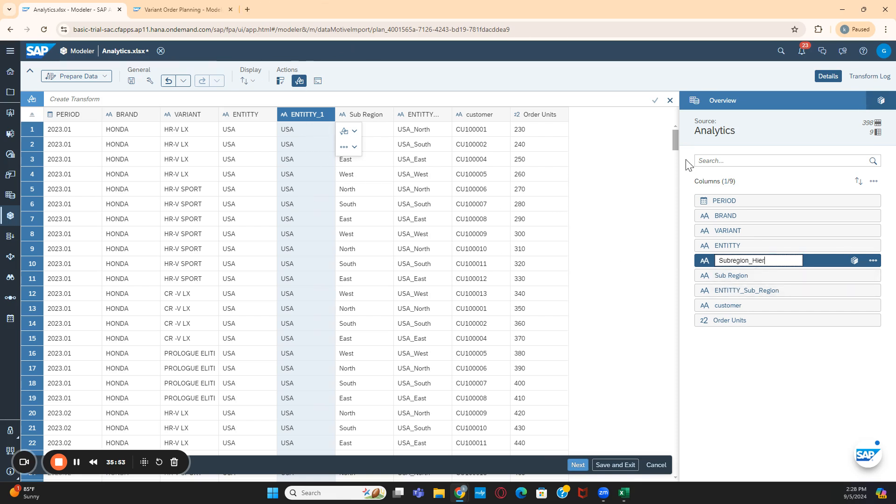
key("Return")
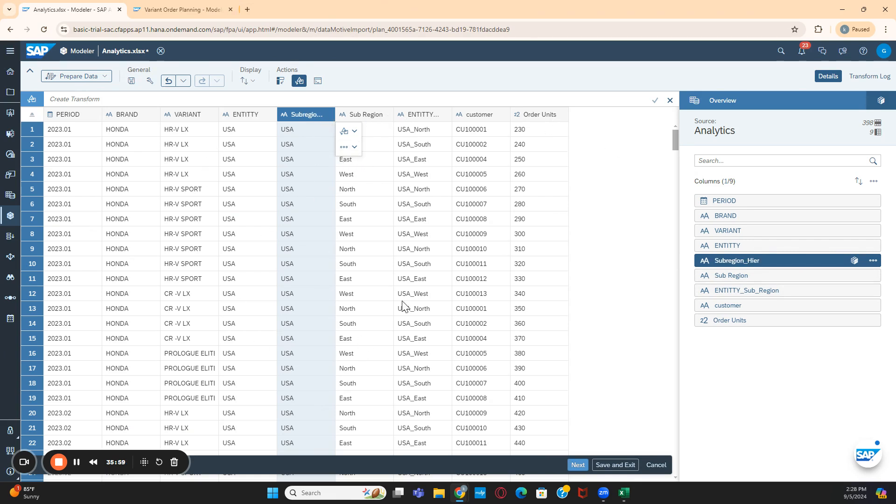
Step: Check the transformation log of the Subregion_Hier column and proceed to mapping the source columns to facts
left_click(875, 81)
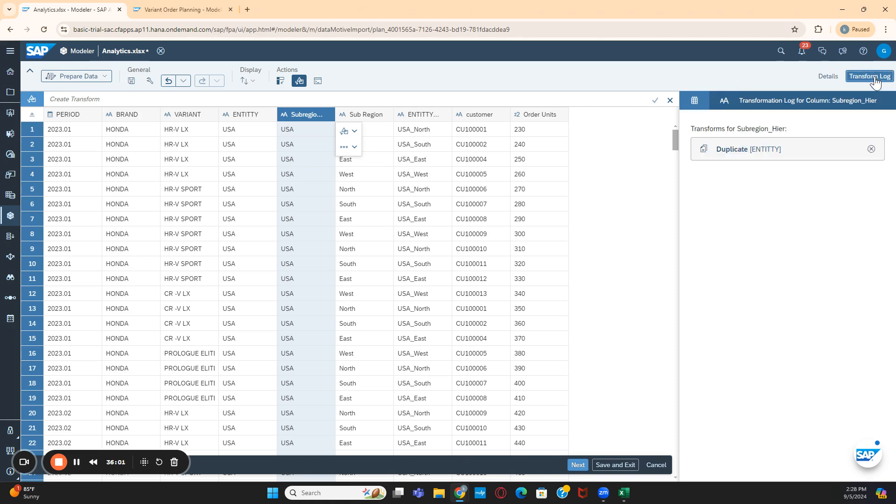
left_click(824, 79)
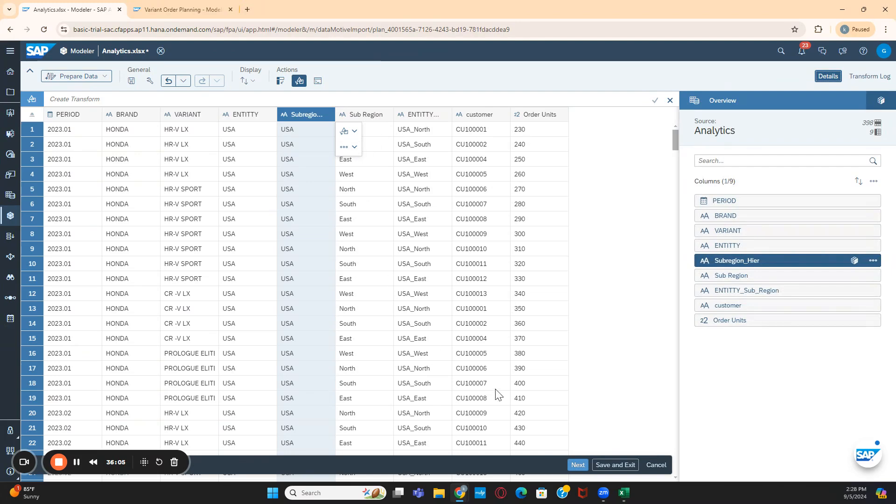
left_click(578, 464)
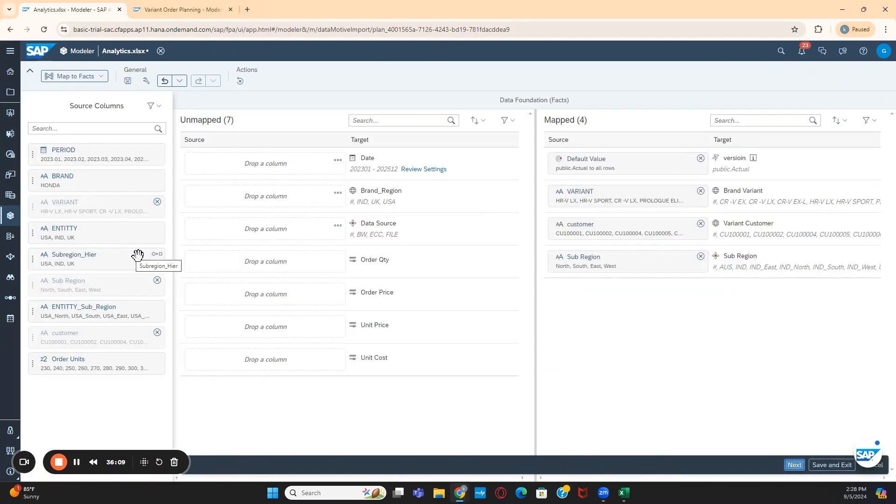
Step: Replace the Sub Region dimension's source column with ENTITTY_Sub_Region and map Order Units to Order Qty
left_click(701, 257)
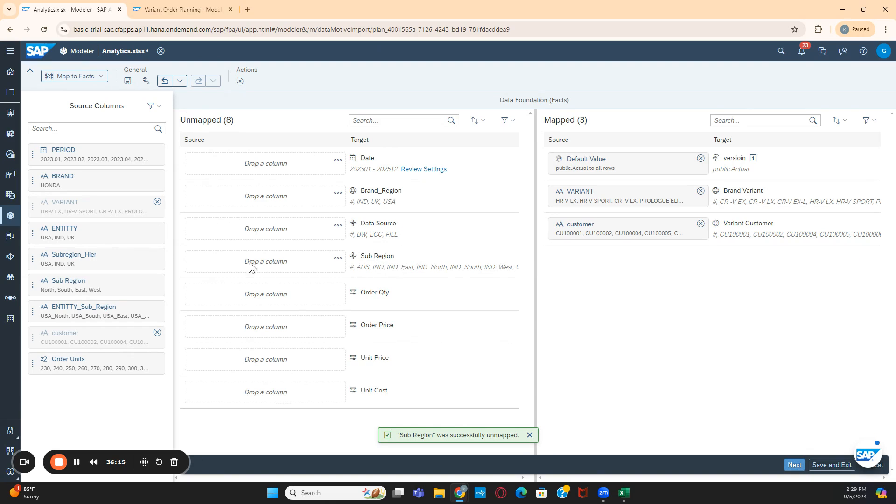
left_click_drag(100, 306, 260, 272)
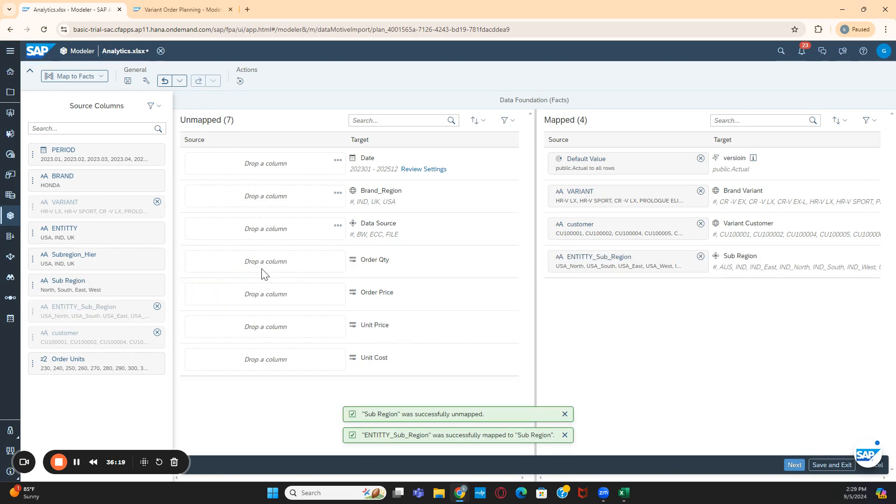
left_click_drag(73, 362, 269, 262)
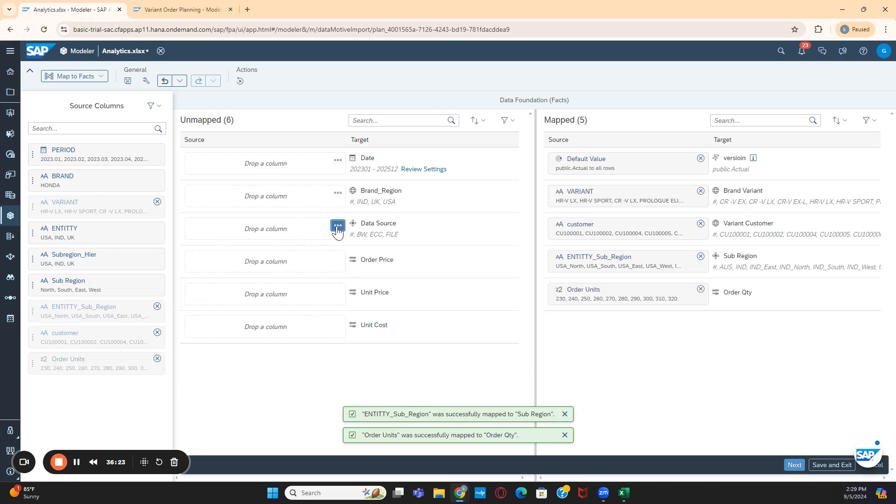
Step: Set FILE as the default value for Data Source and map the ENTITTY column to Brand_Region
left_click(339, 225)
left_click(370, 253)
left_click(369, 248)
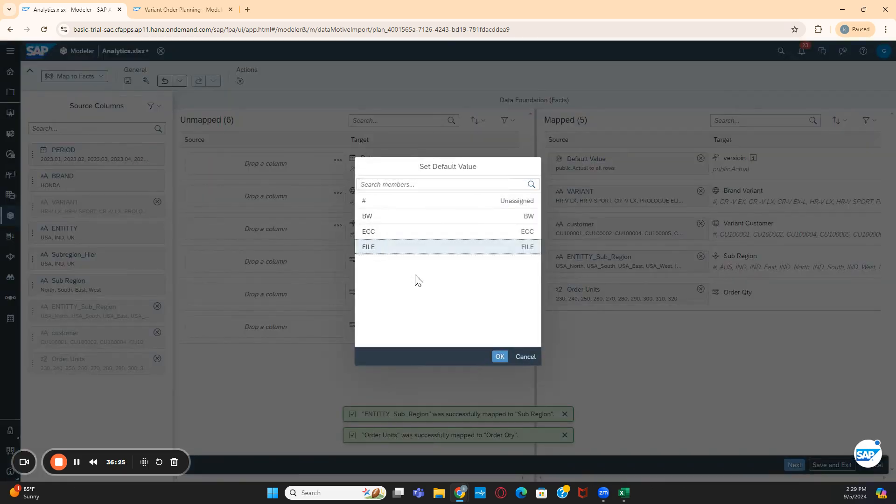
left_click(500, 358)
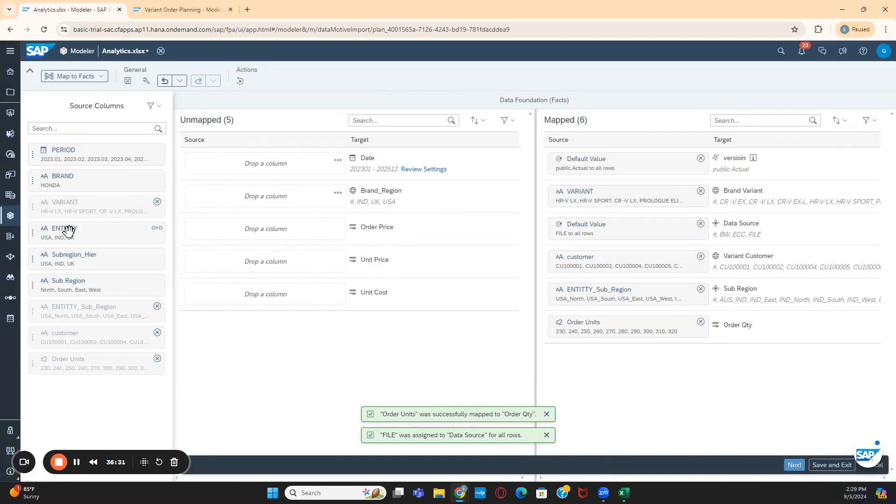
left_click_drag(64, 228, 278, 201)
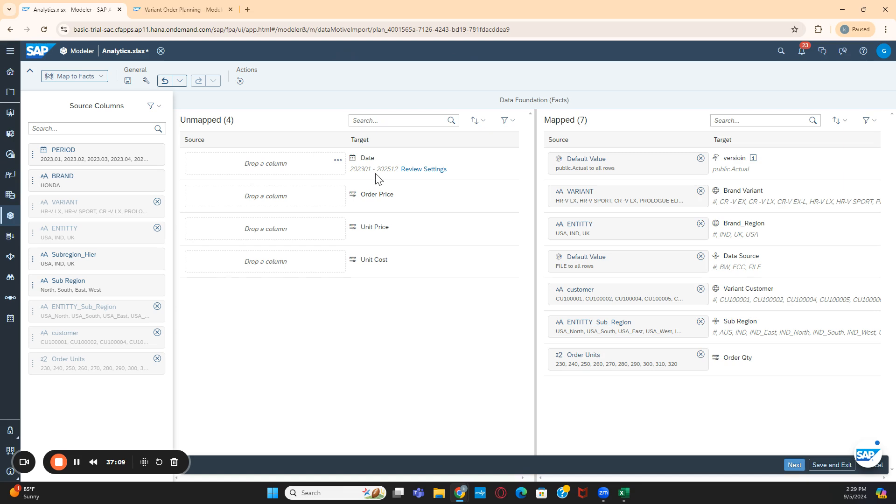
Step: Check the unmapped Date dimension's settings and map the PERIOD column to Date
left_click(443, 169)
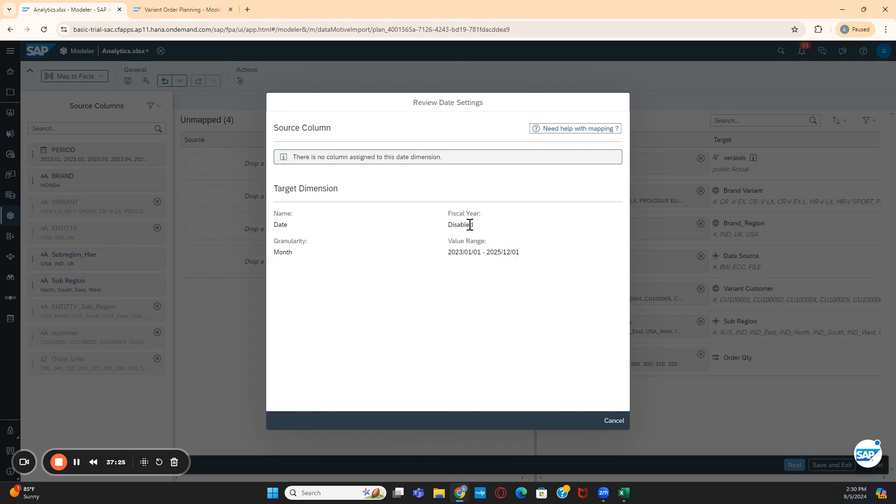
left_click(622, 421)
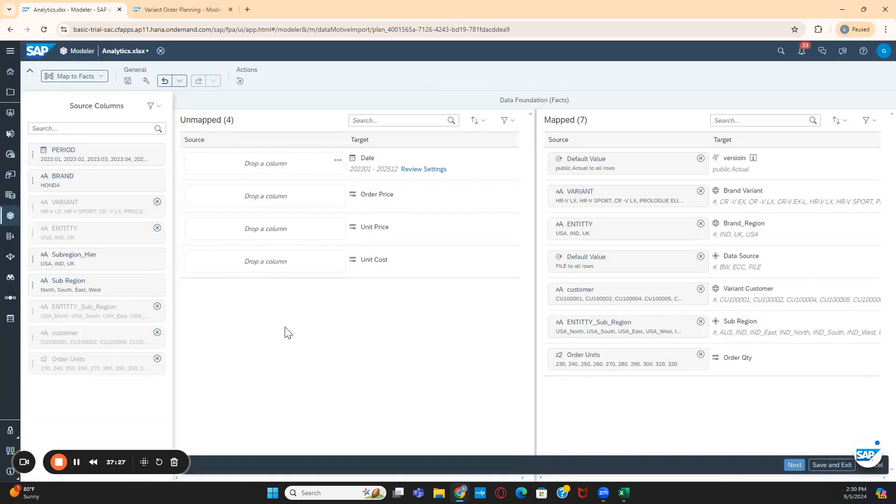
left_click_drag(96, 154, 274, 168)
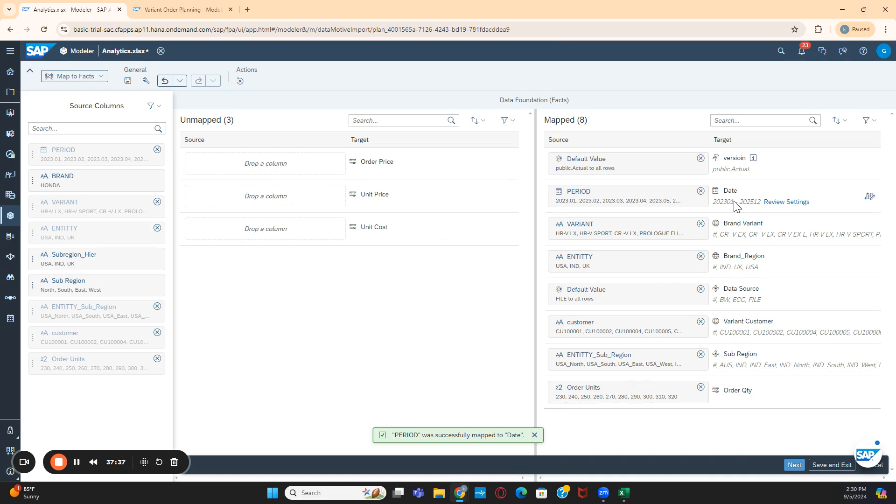
Step: Review the date settings of the PERIOD mapping, including the note on its conversion format
left_click(788, 202)
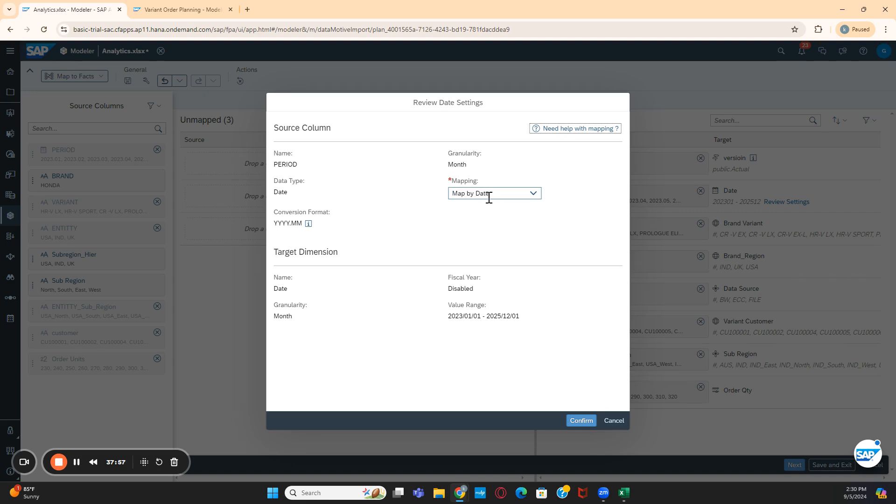
left_click(308, 224)
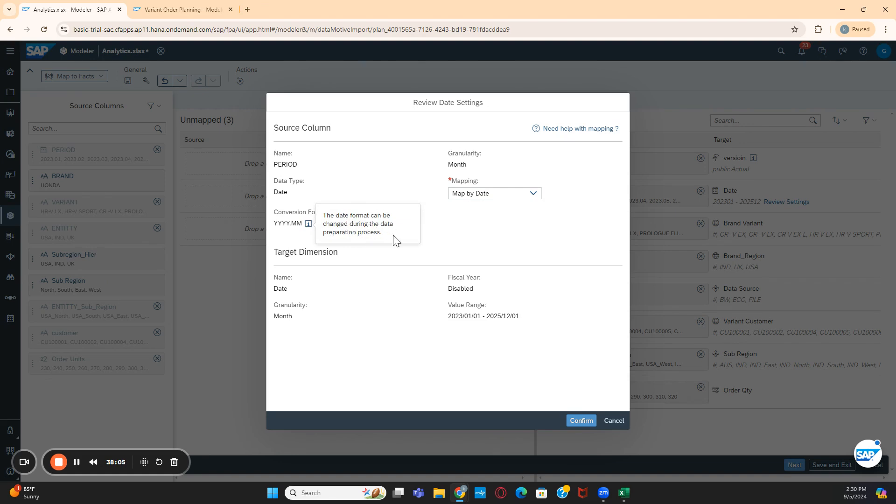
left_click(479, 242)
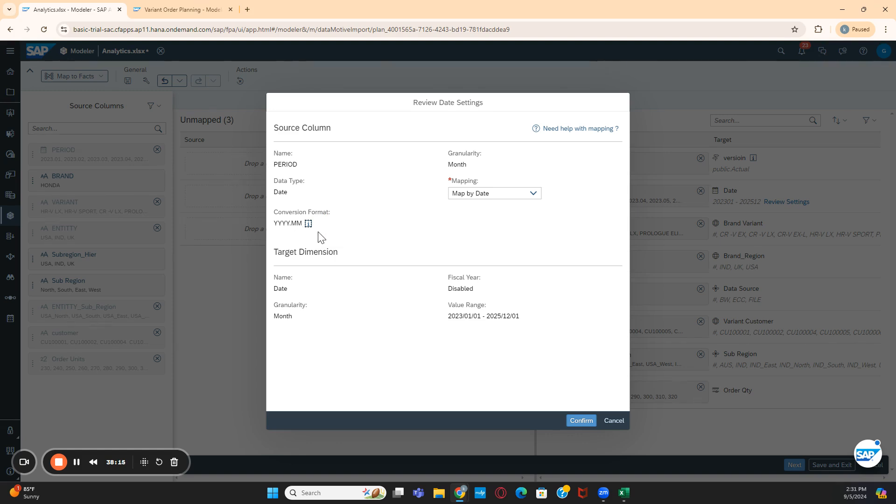
Step: Try mapping PERIOD by ID with the MM.YYYY format and the YYYYMM format
left_click(535, 194)
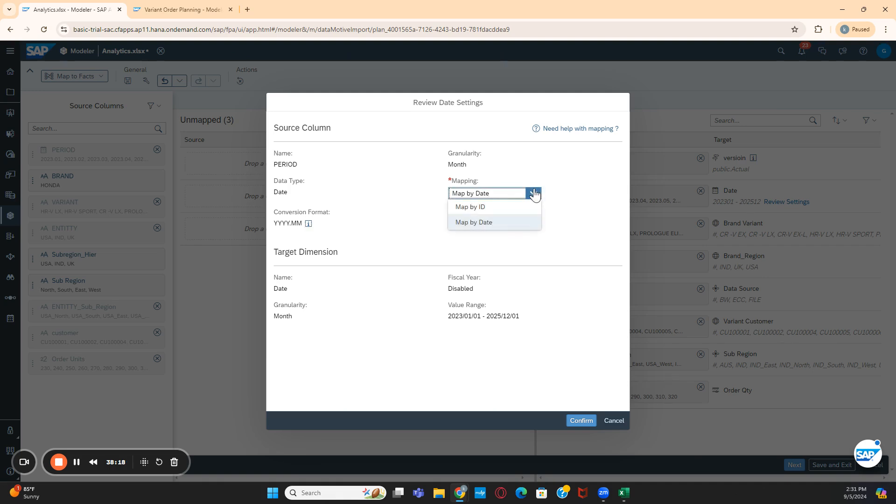
left_click(471, 208)
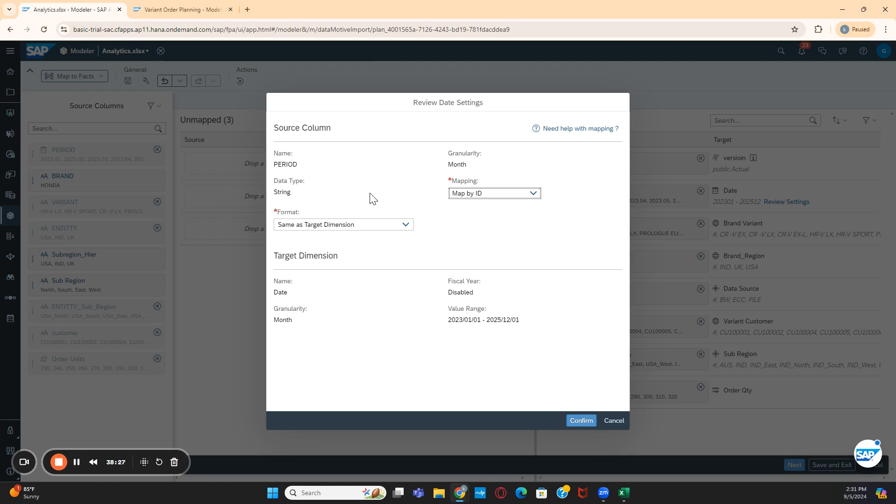
left_click(406, 225)
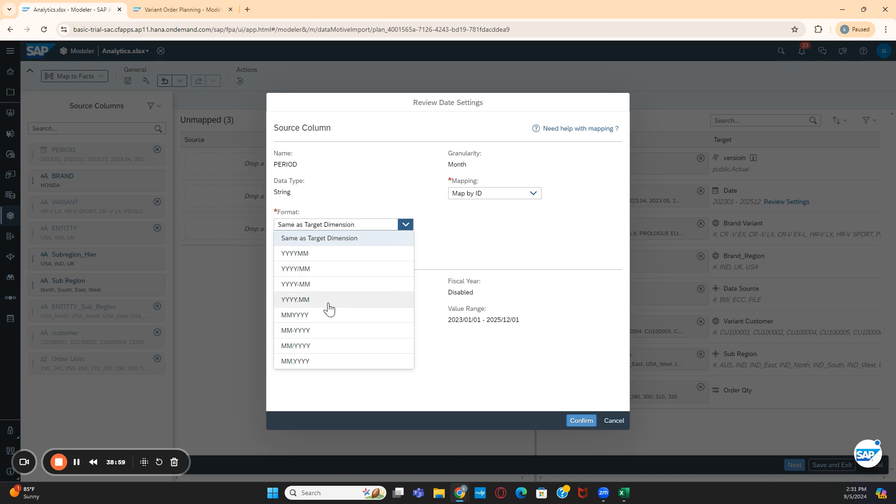
left_click(300, 363)
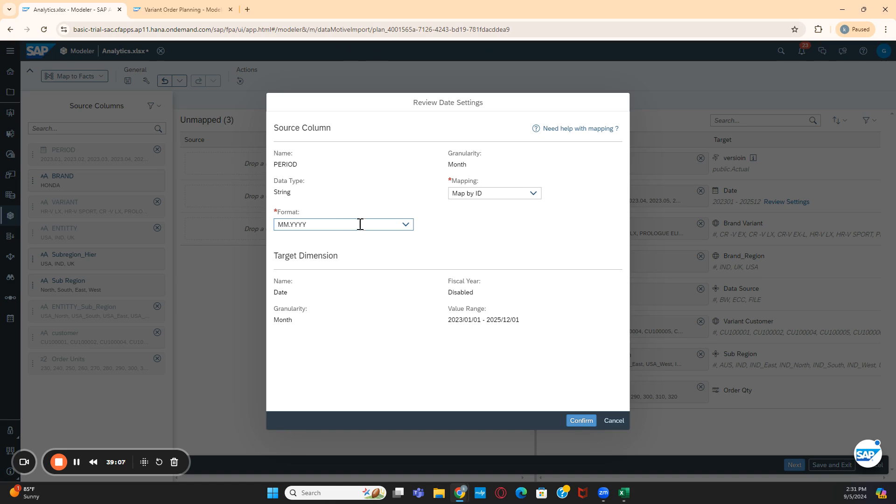
left_click(406, 225)
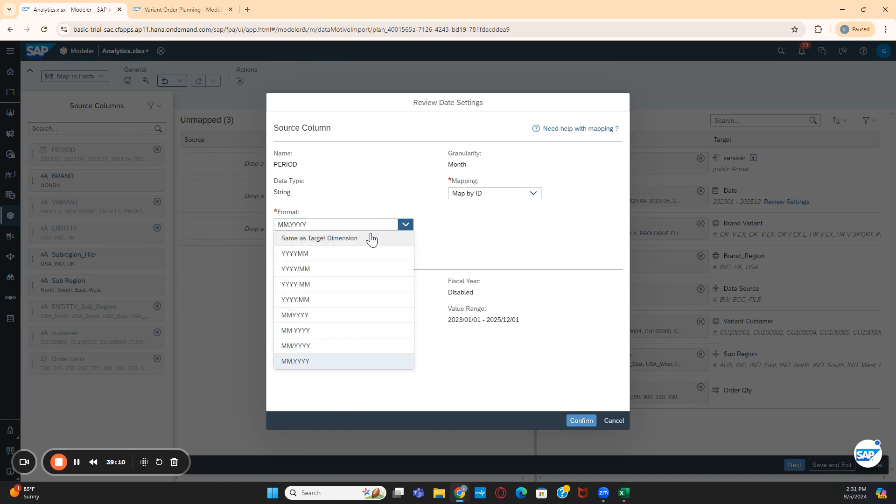
left_click(307, 258)
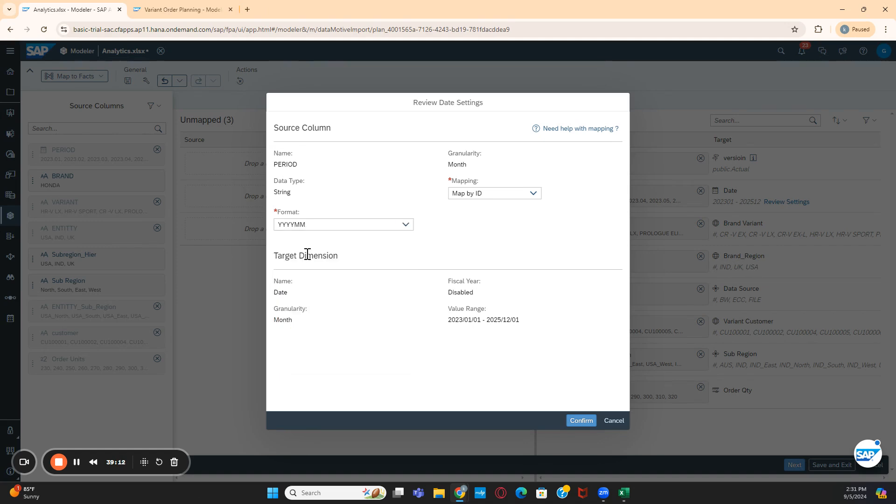
Step: Set the PERIOD column's mapping to Map by Date and apply the date settings
left_click(534, 194)
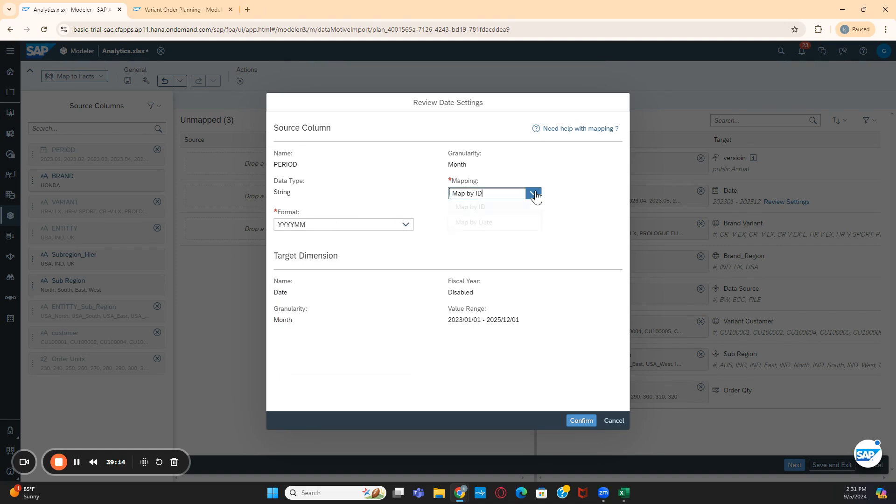
left_click(480, 220)
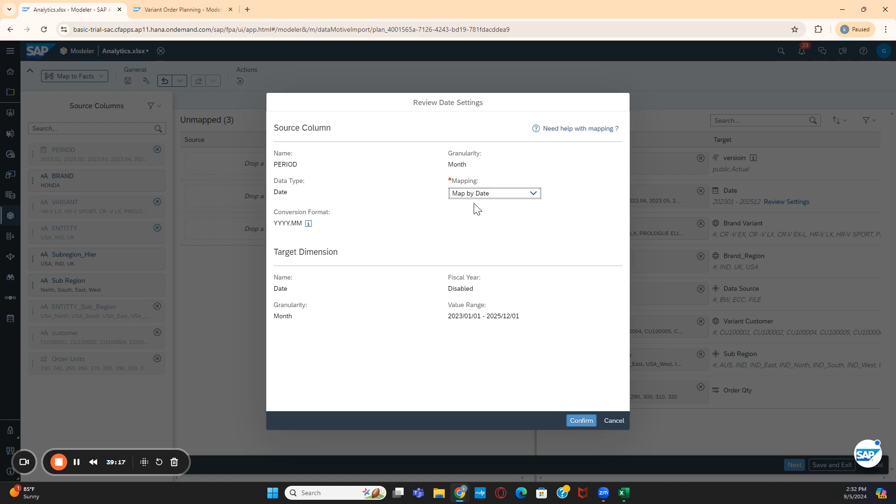
left_click(580, 422)
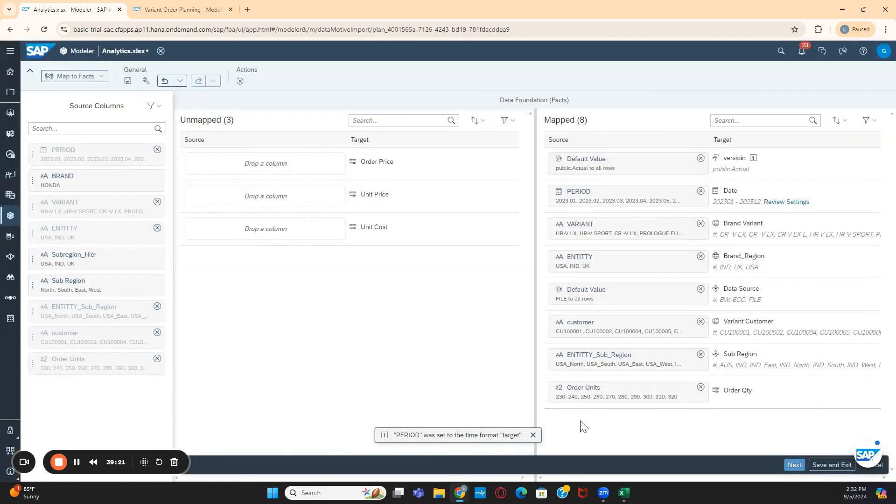
Step: Proceed to mapping dimension properties and map Subregion_Hier to the Region_Hier property of Sub Region
left_click(795, 466)
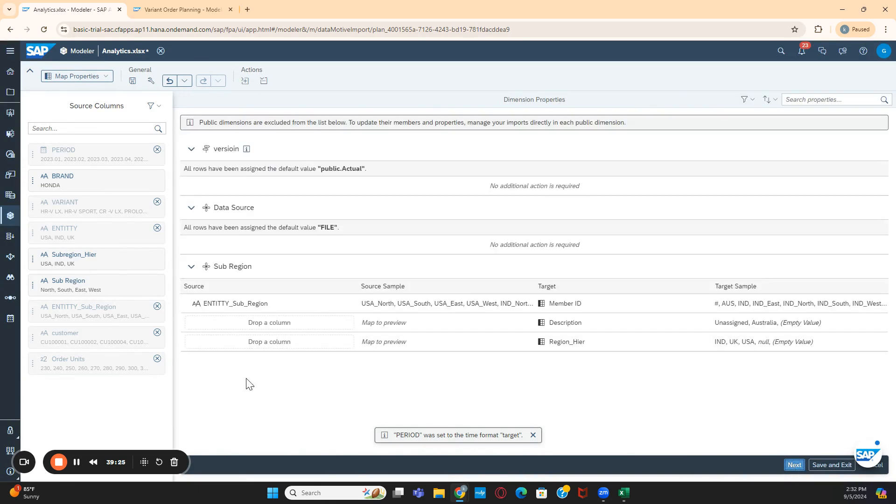
left_click_drag(66, 259, 257, 354)
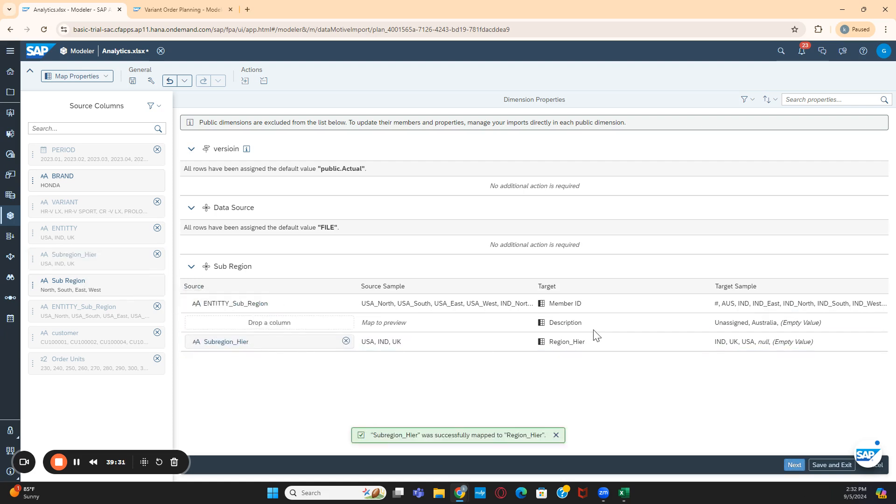
Step: Validate the mapped data and run the import with the Update method and dimension update enabled
left_click(798, 466)
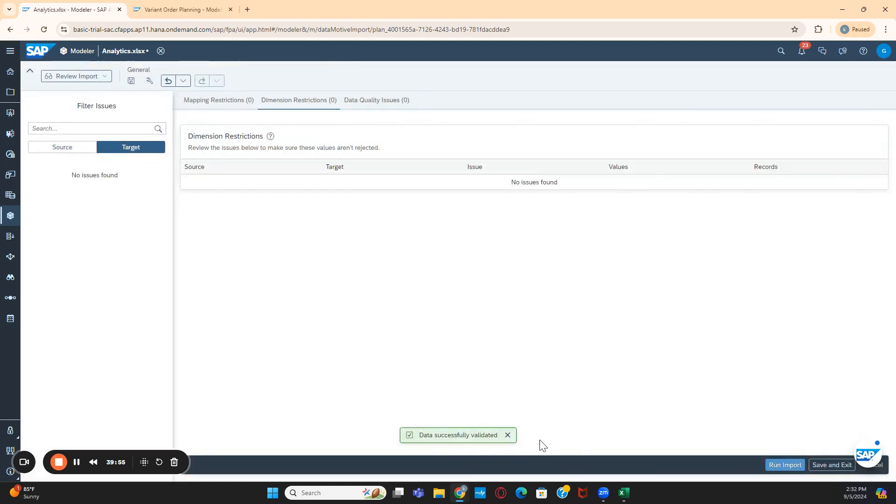
left_click(782, 465)
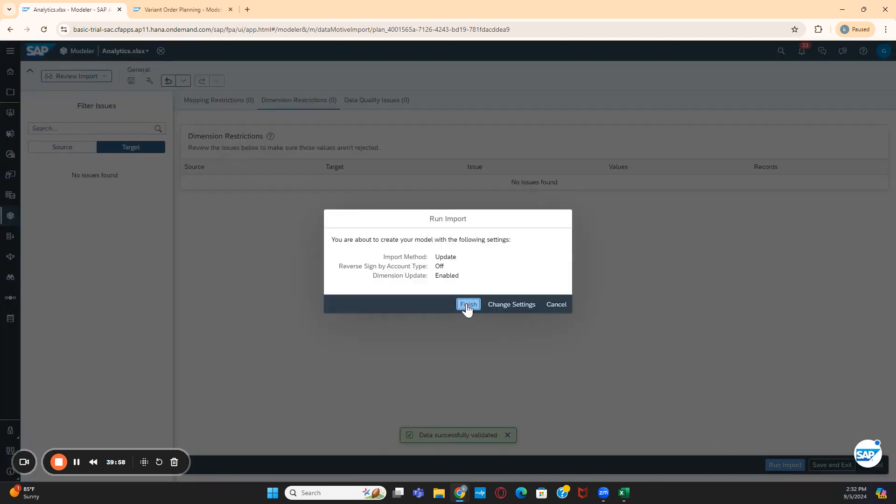
left_click(467, 304)
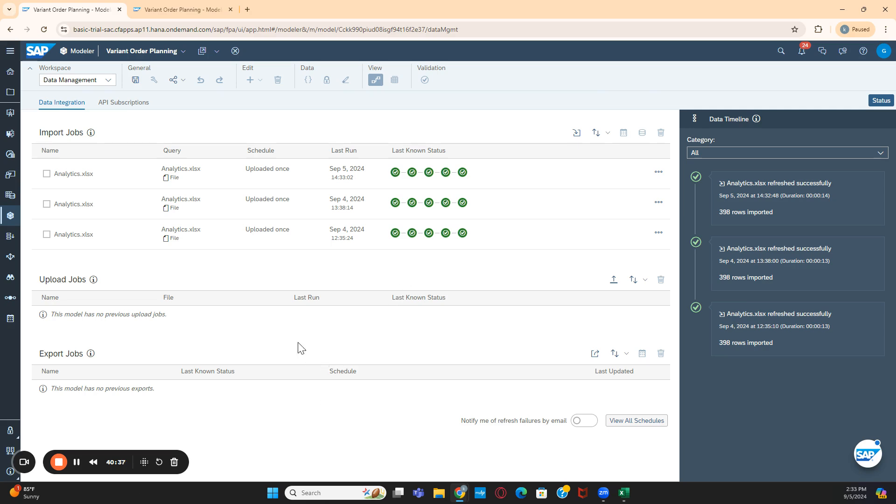
Step: Switch the Variant Order Planning model to its Model Structure workspace and open the Date dimension's table
left_click(175, 3)
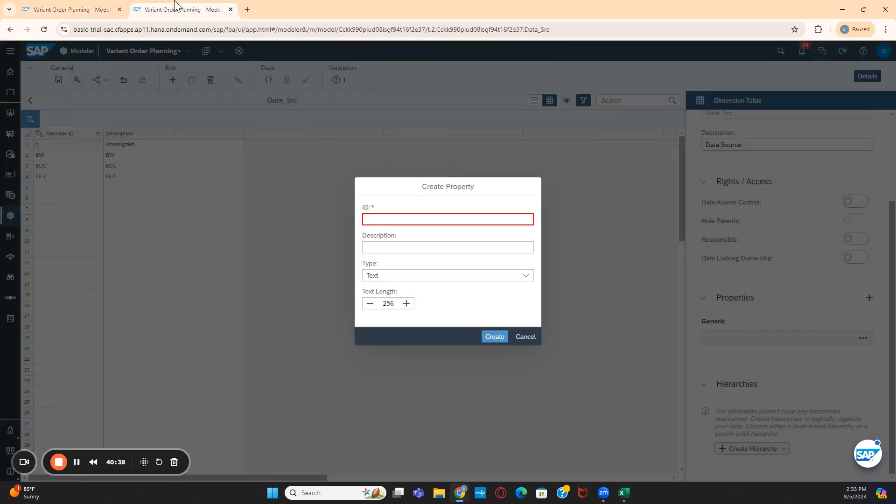
left_click(95, 9)
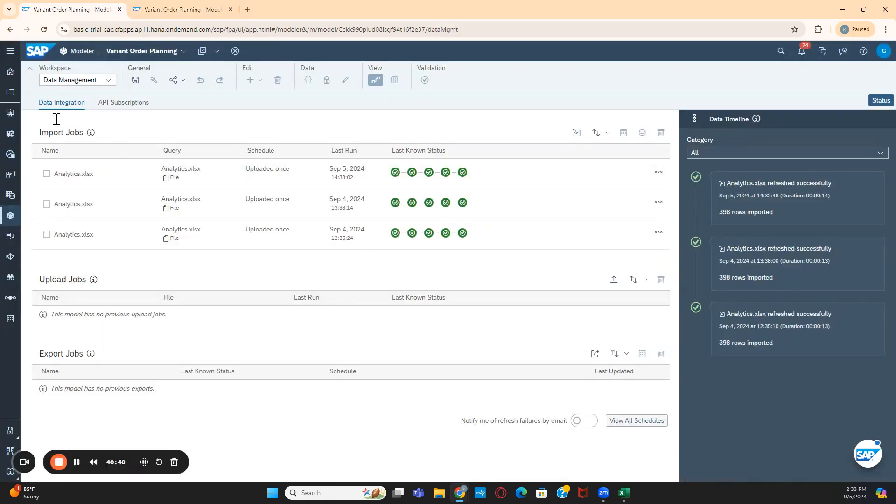
left_click(112, 84)
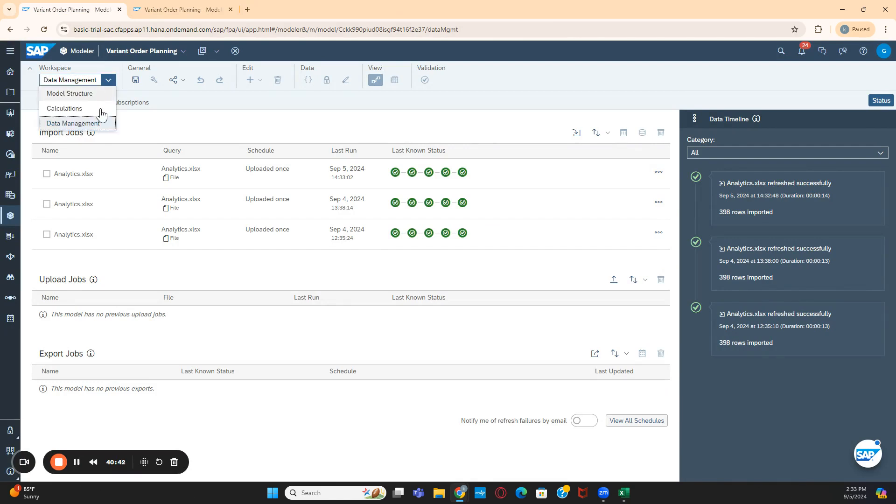
left_click(94, 94)
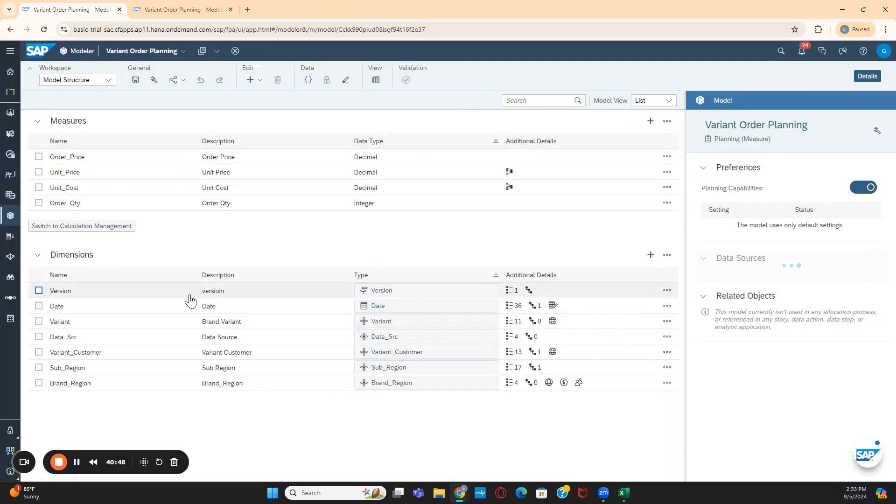
left_click(56, 310)
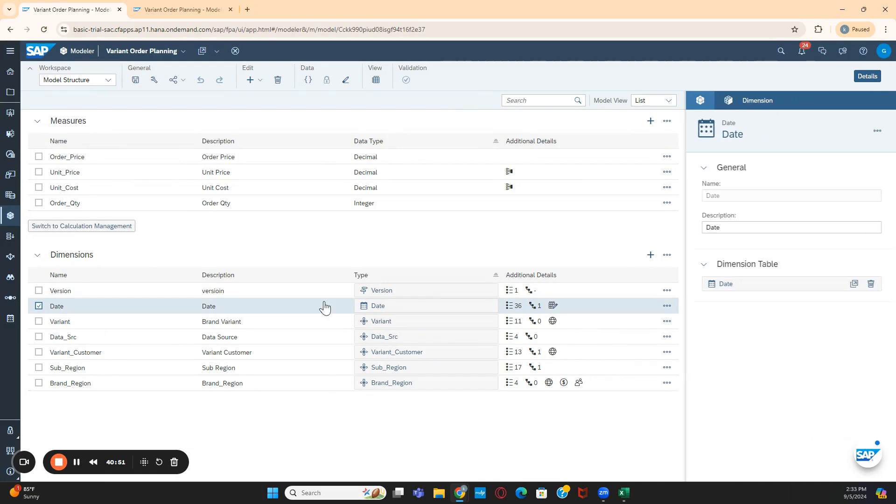
left_click(855, 284)
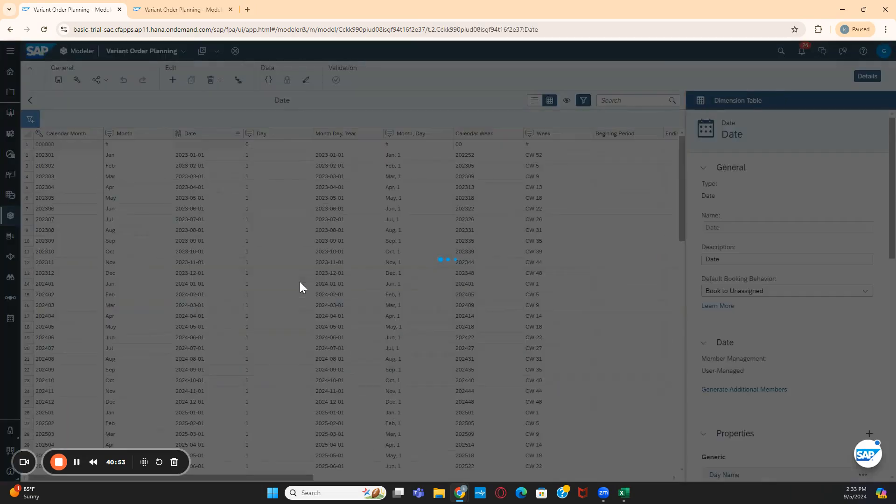